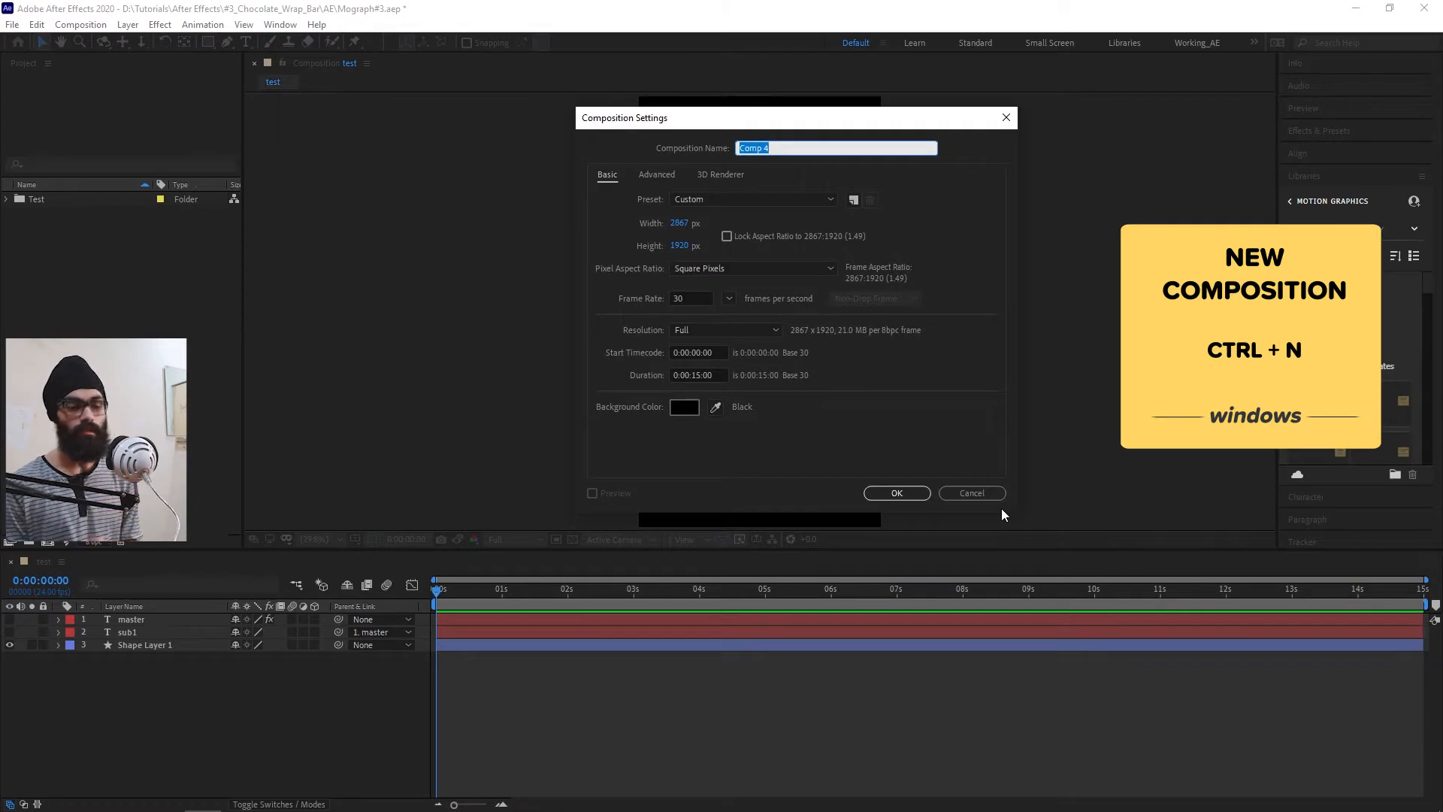
- Create a 1080 × 1080 px, 30 fps composition named main lasting 15 seconds and display the title/action safe guides
type("ain")
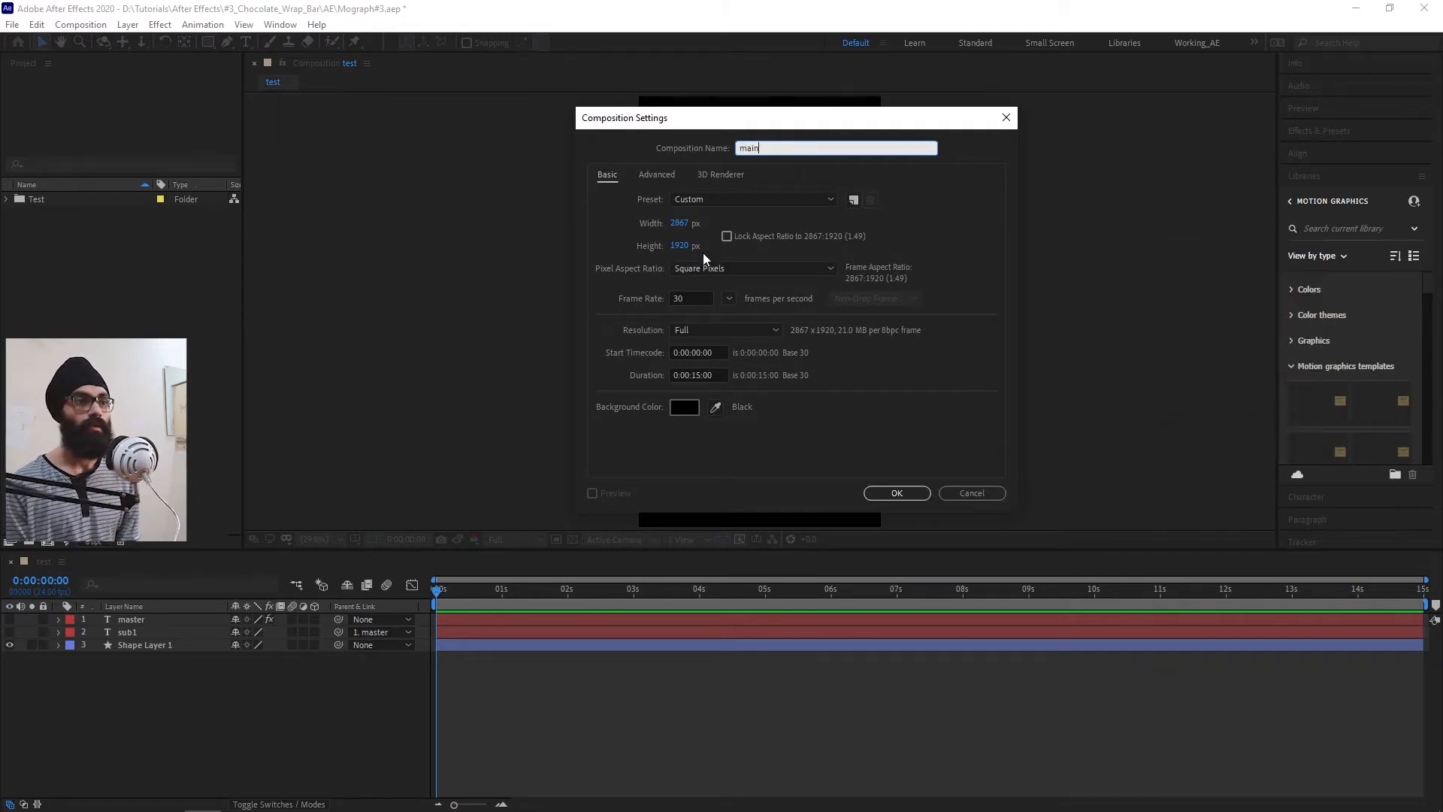
left_click(680, 224)
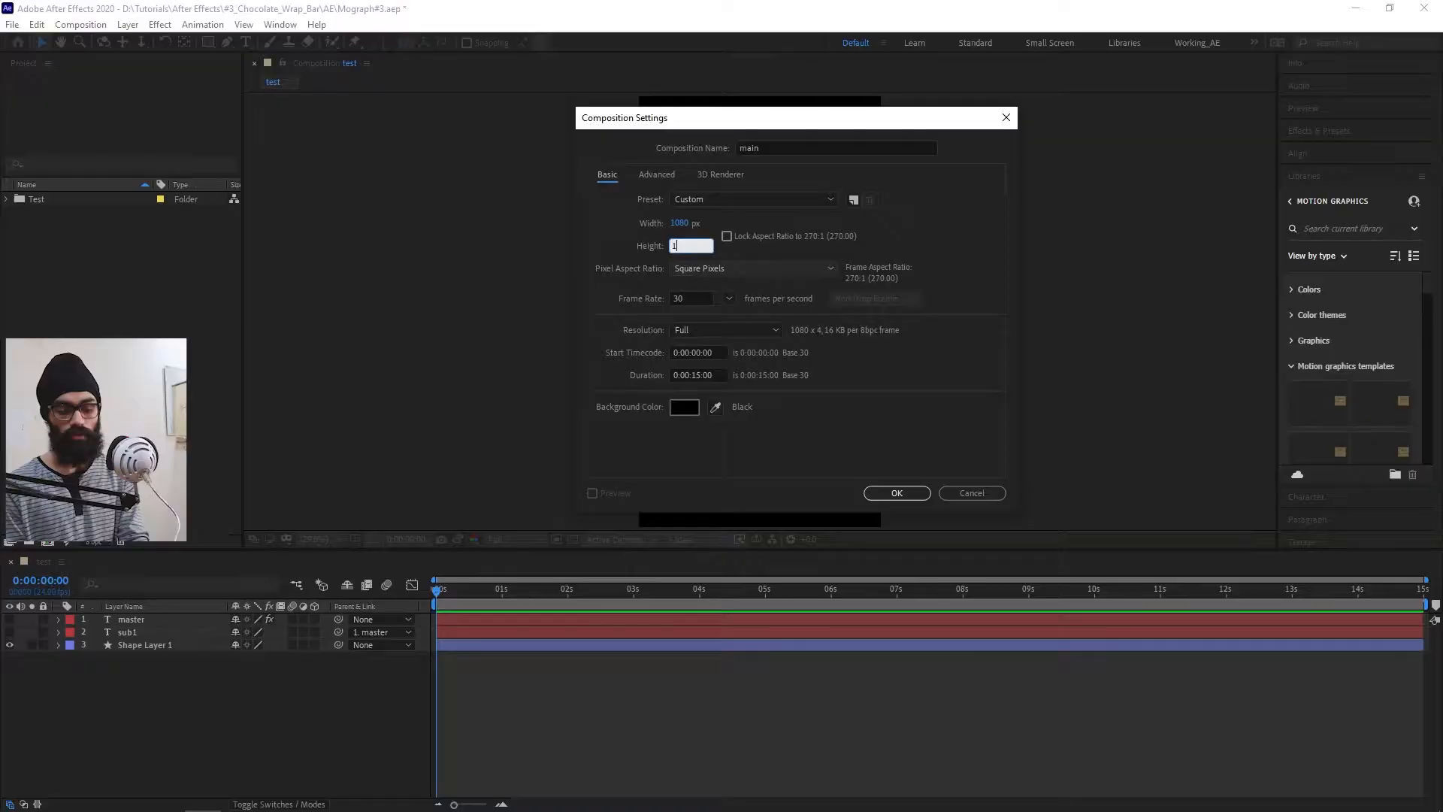
type("080")
left_click(754, 411)
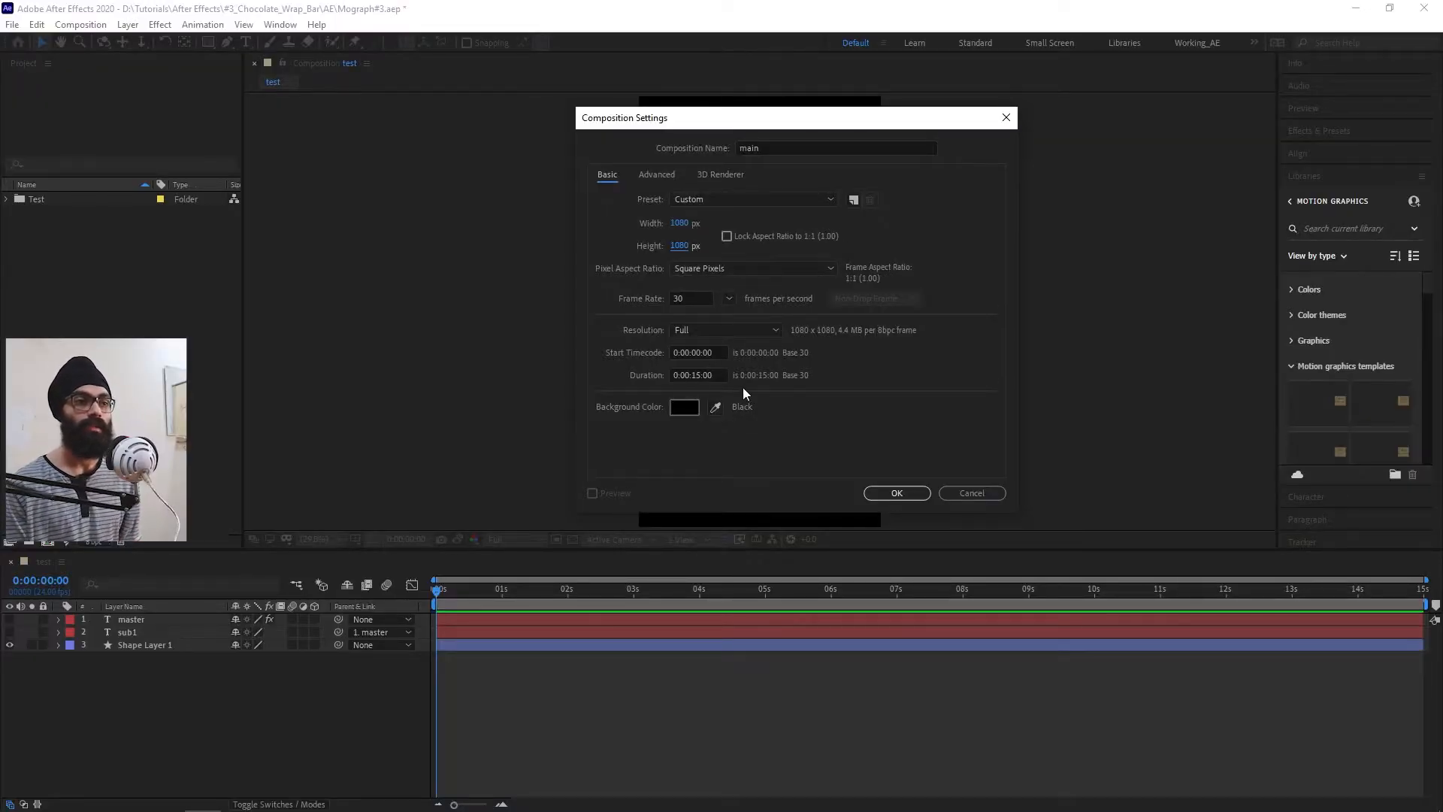
left_click(897, 493)
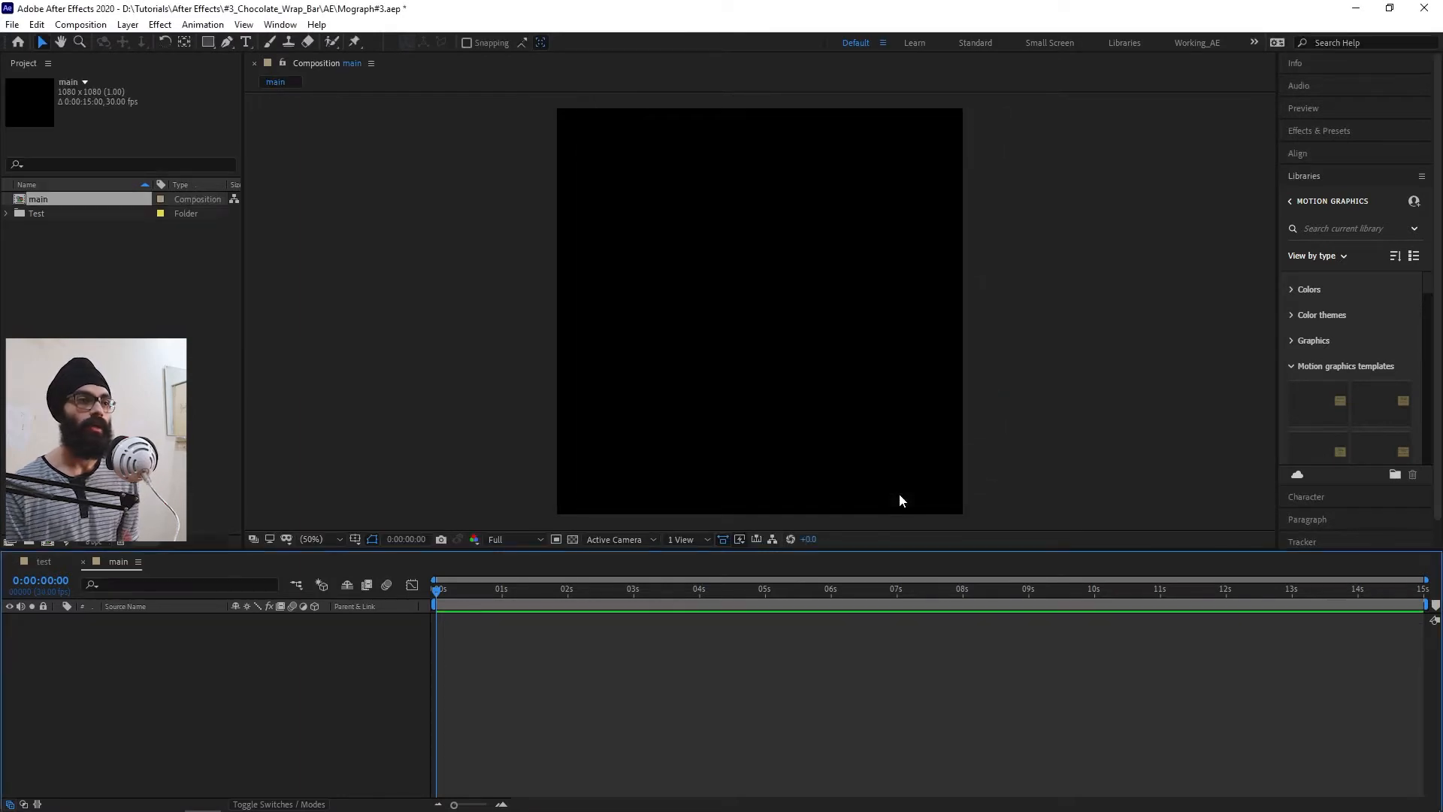
left_click(355, 539)
left_click(406, 557)
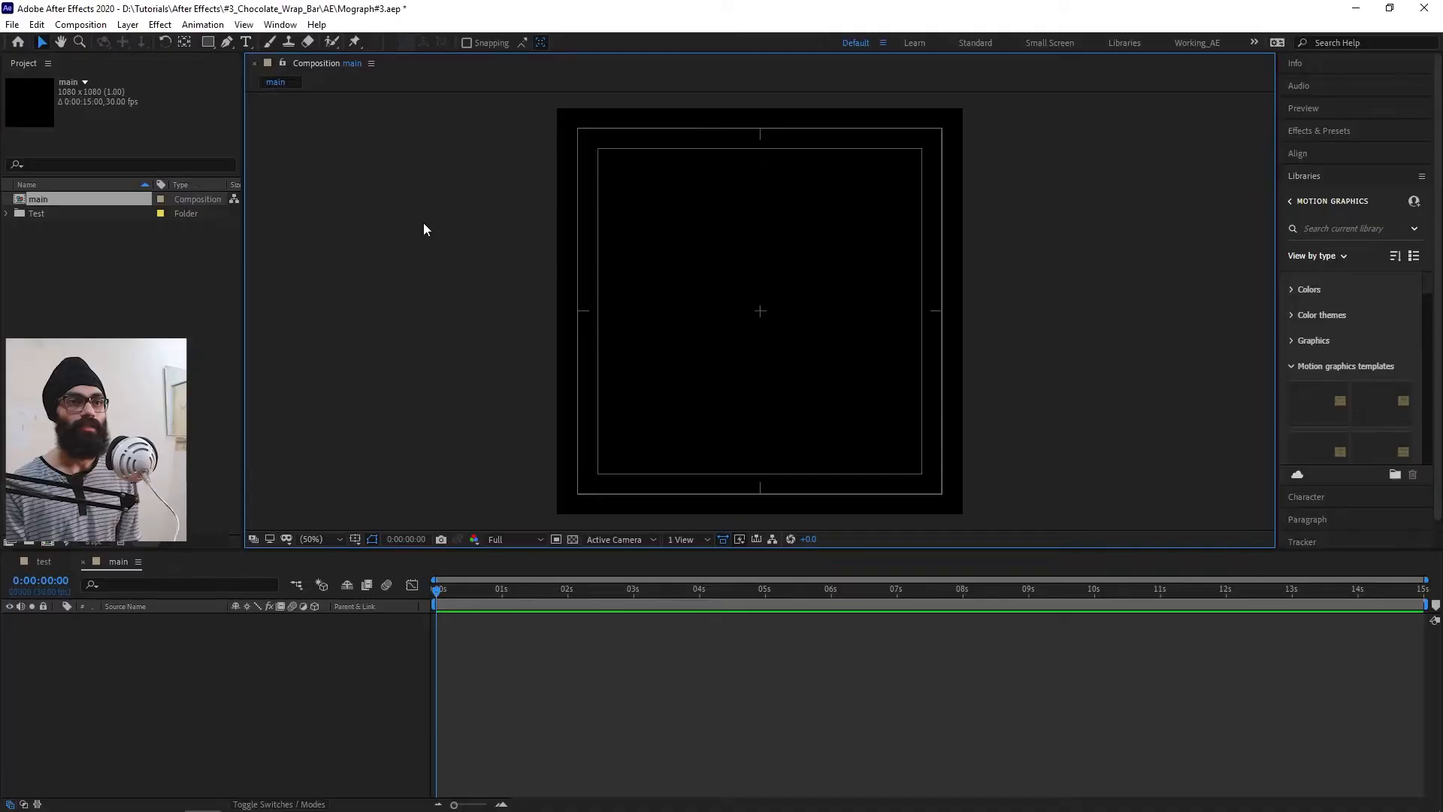
- Add a rectangle shape layer covering the whole composition and set its fill colour to 232323
double_click(208, 42)
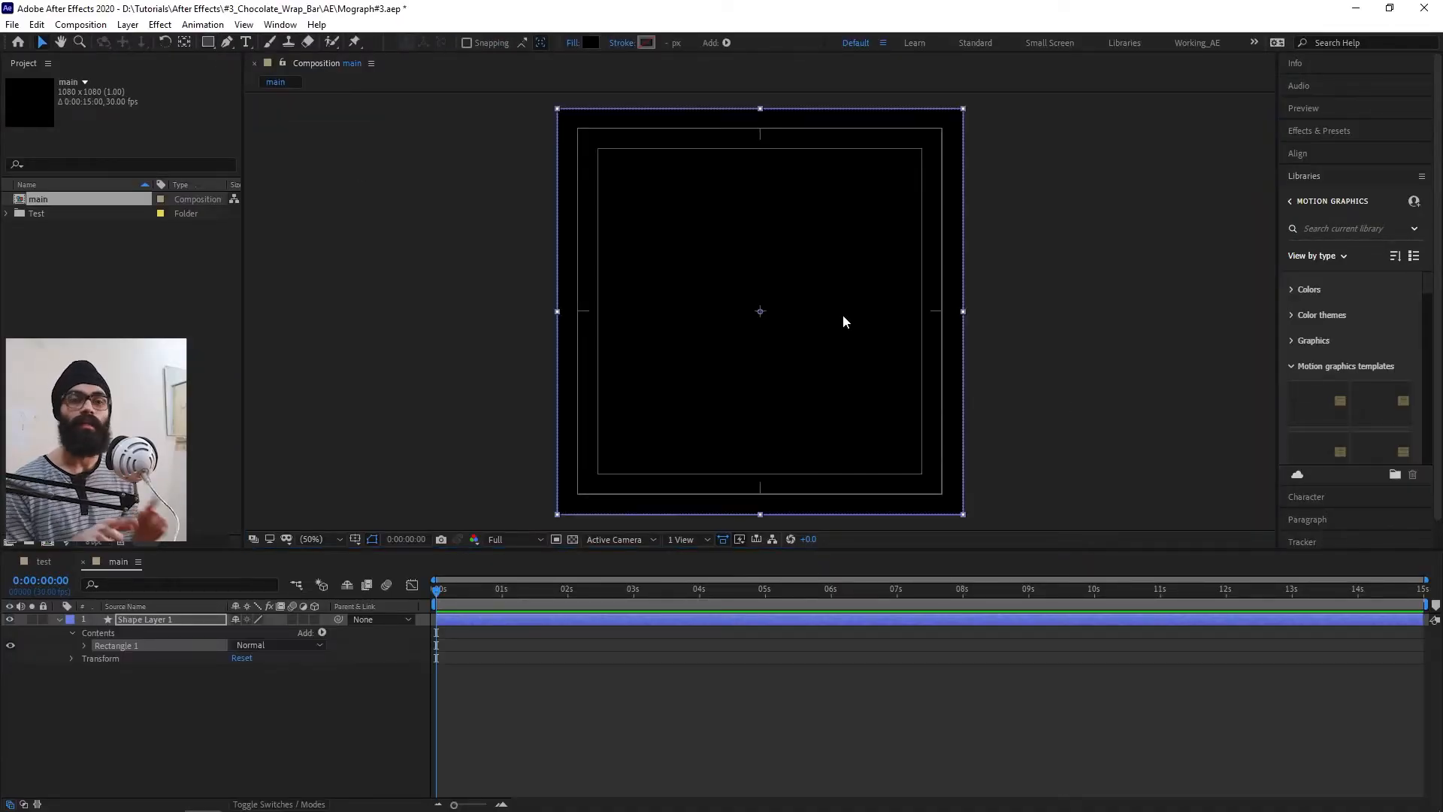
left_click(587, 46)
type("232323")
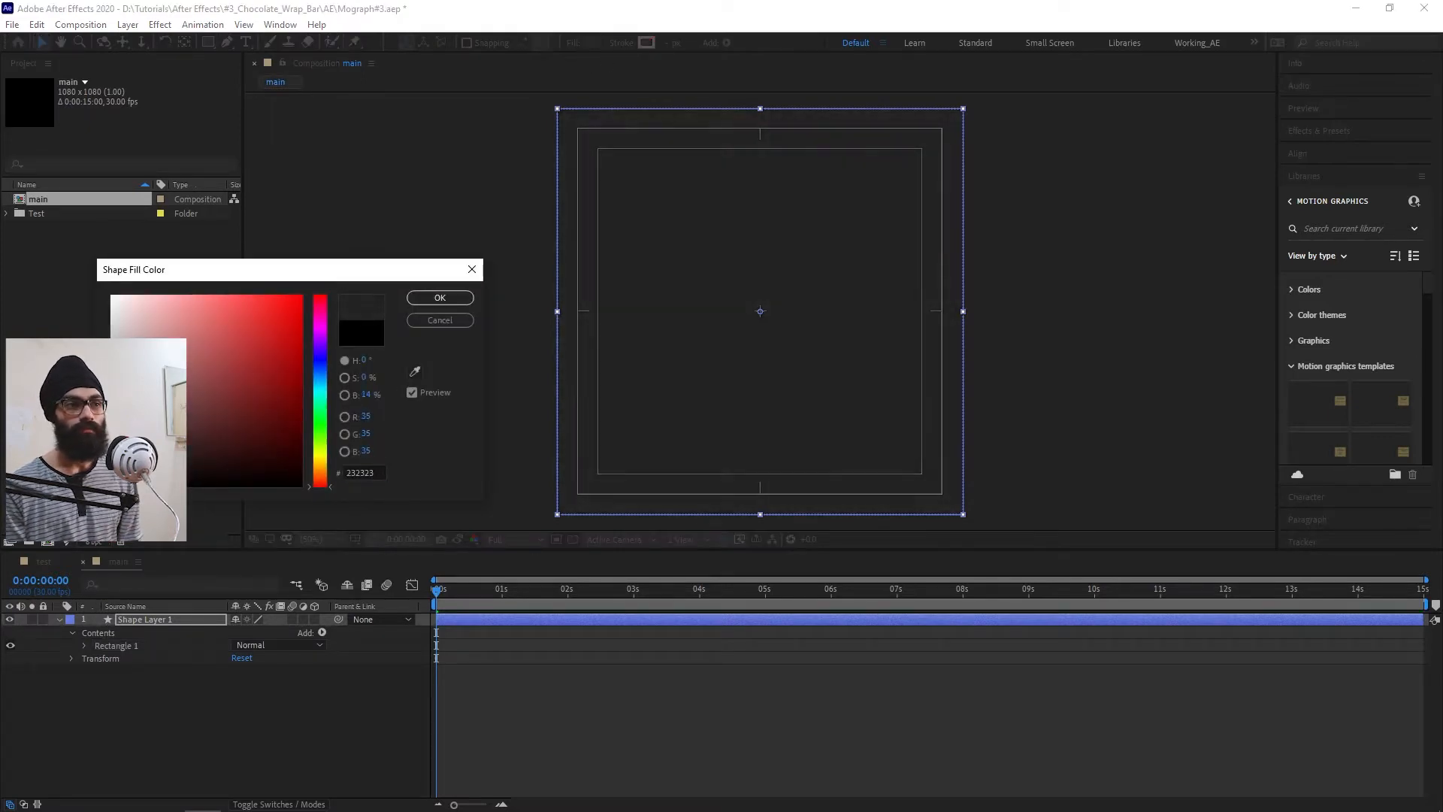
left_click(439, 298)
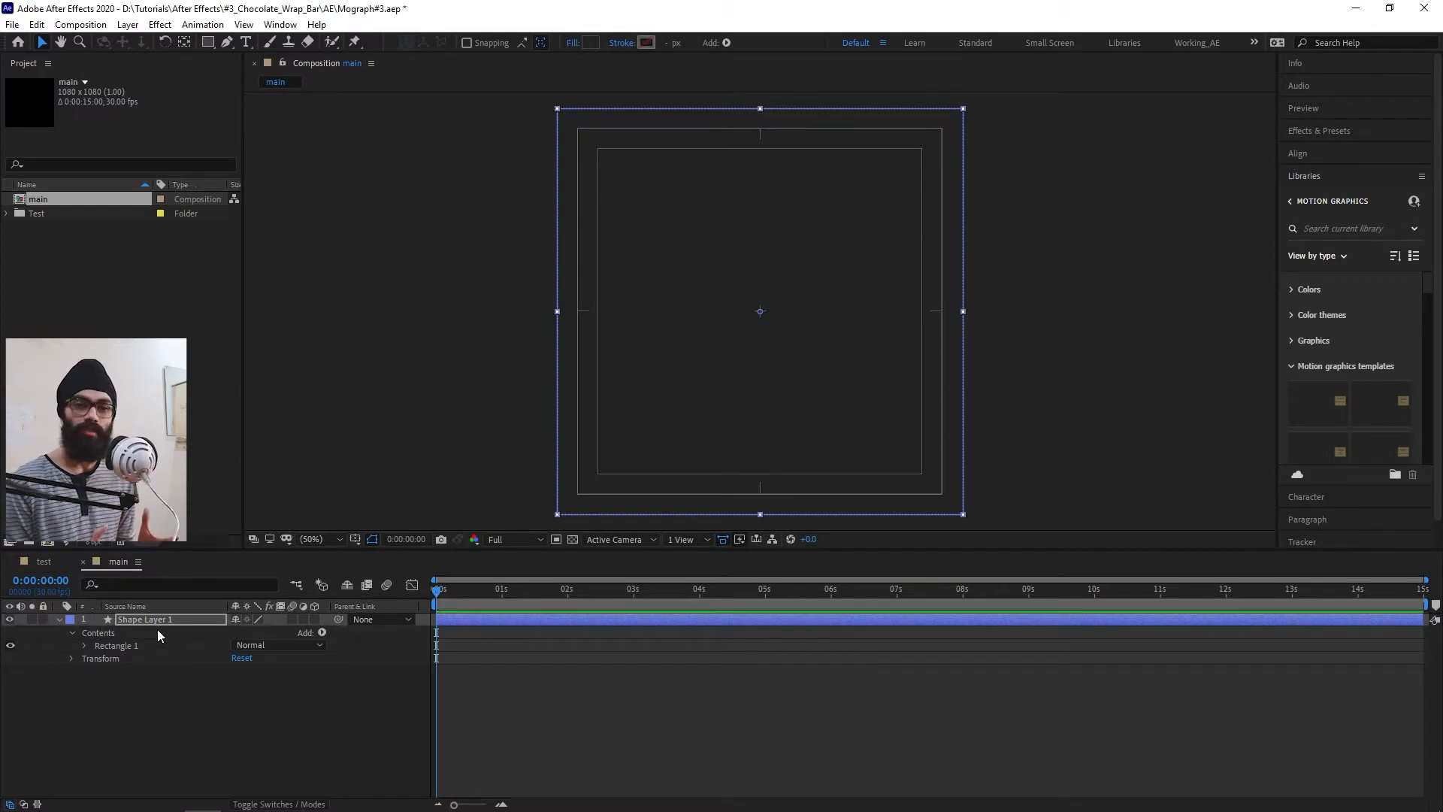
- Halve the rectangle path's width to 540 with the size proportions unlinked, keeping the height at 1080
left_click(83, 646)
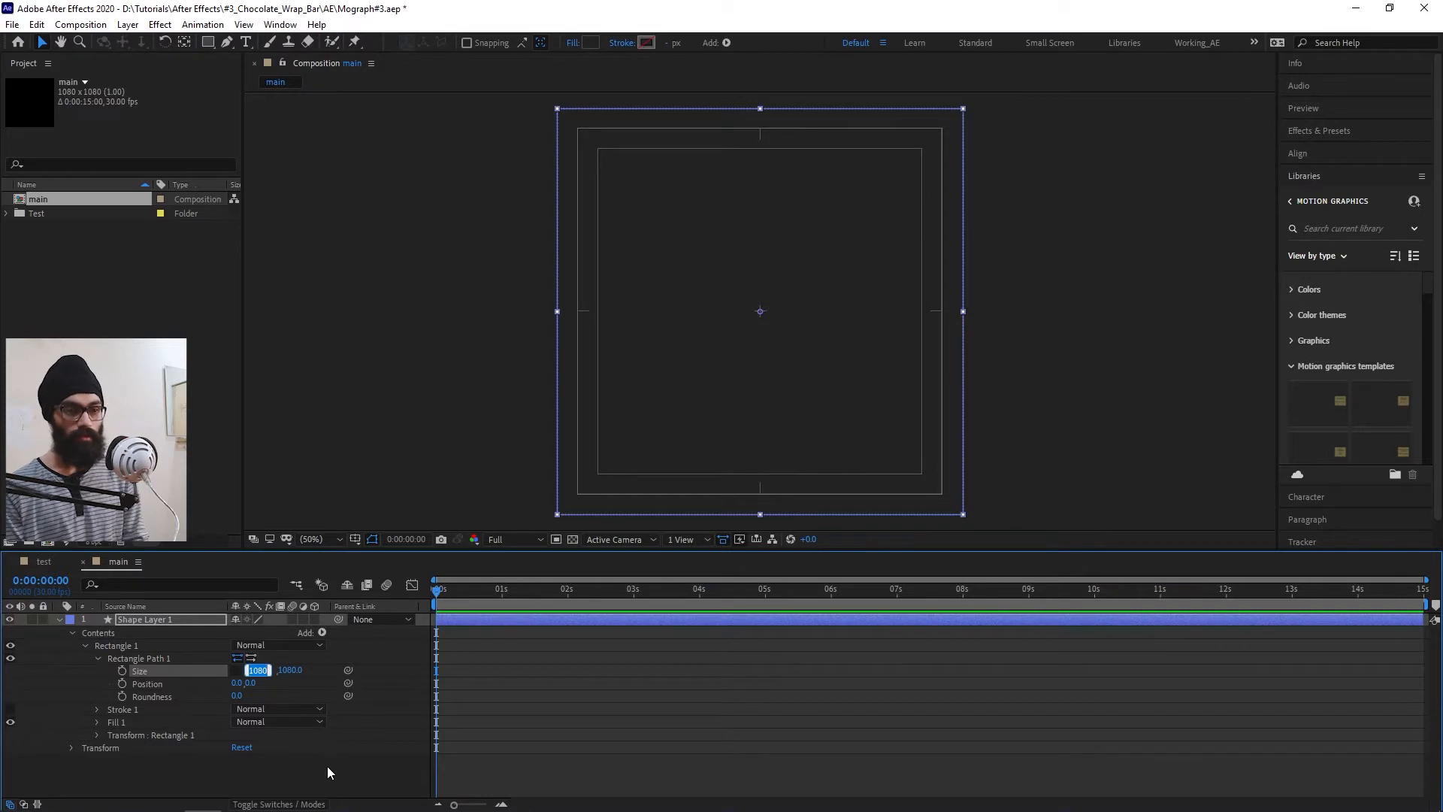
key("Right")
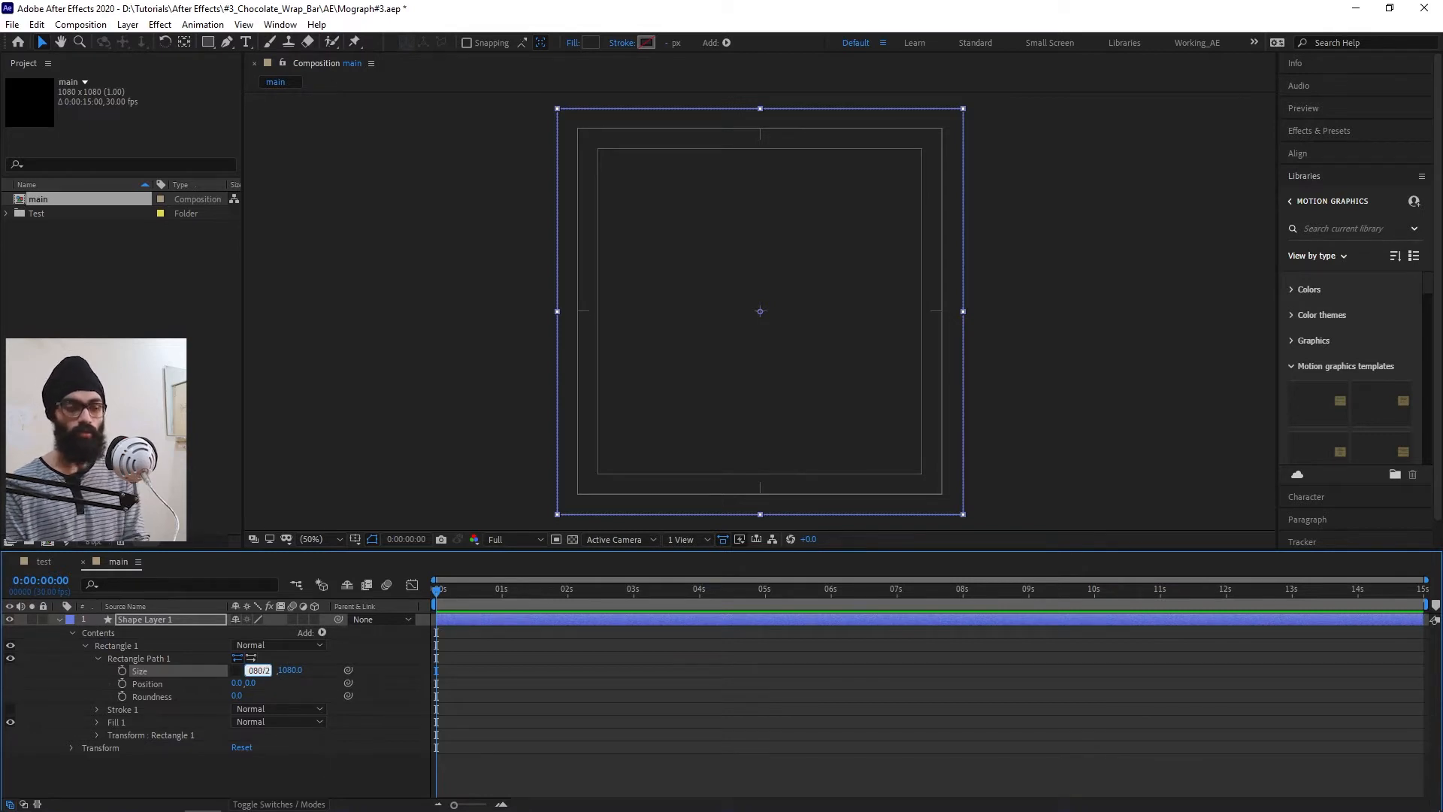
key("Return")
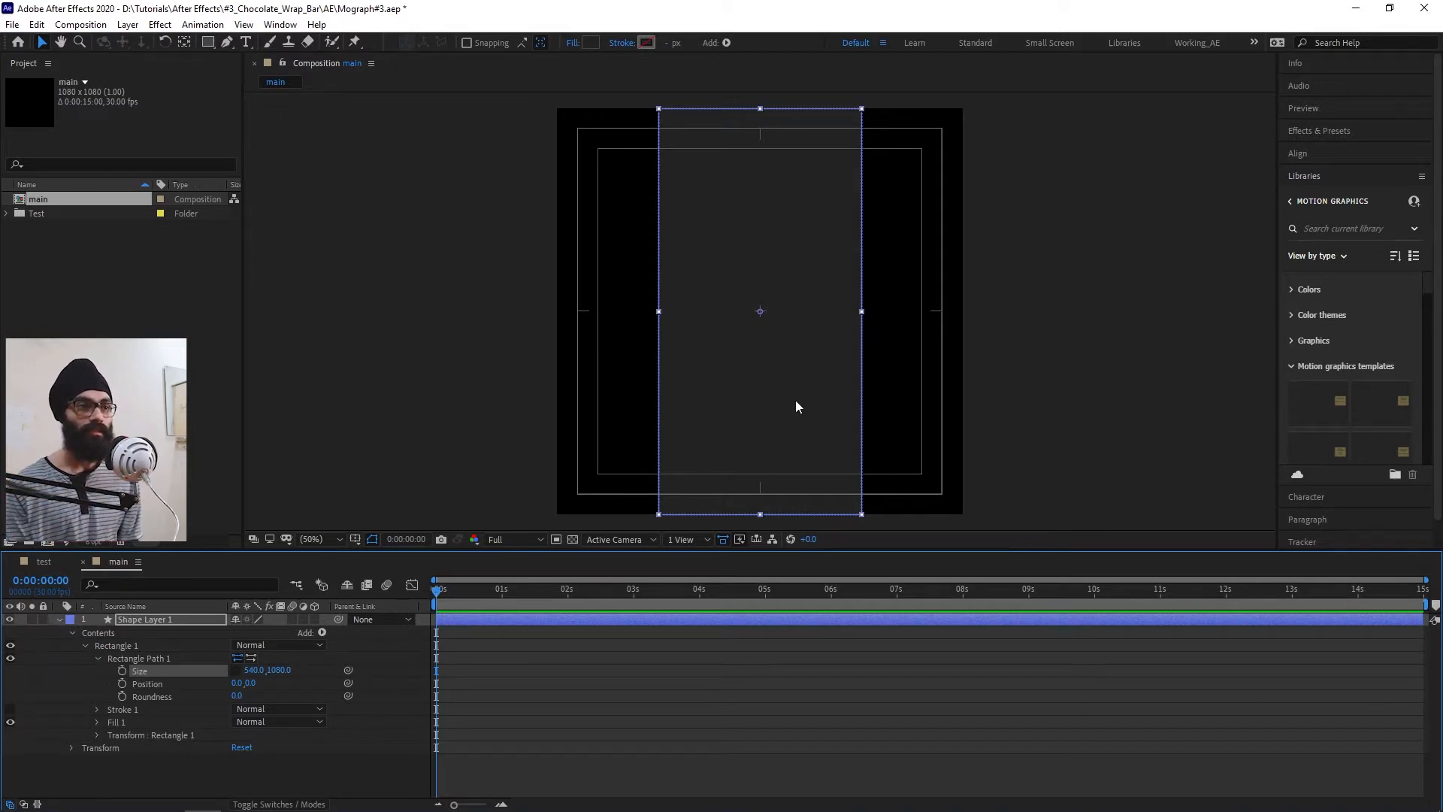
- Set the X position in the Rectangle 1 transform to -270 so the rectangle covers the composition's left half
left_click_drag(798, 407, 698, 392)
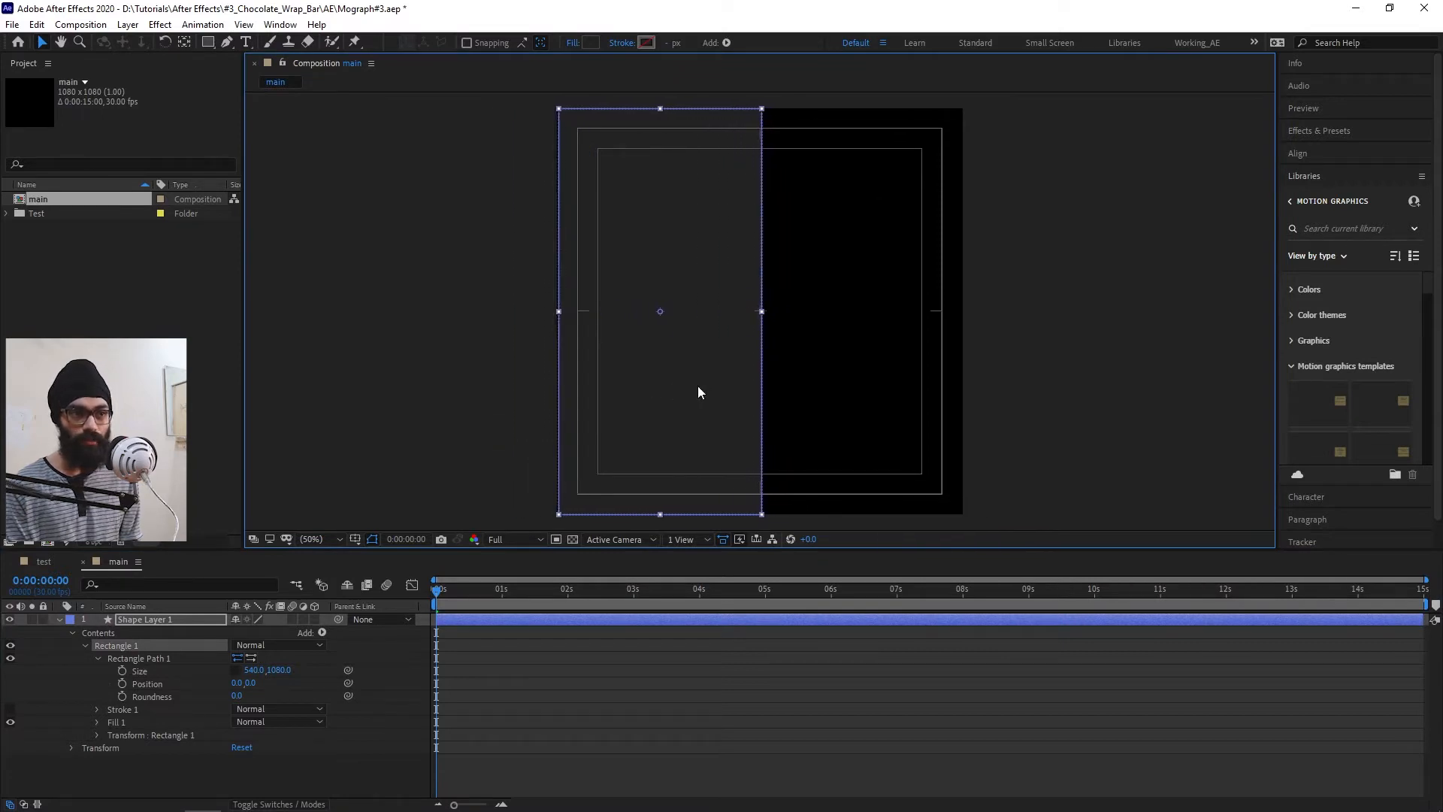
key("ctrl+z")
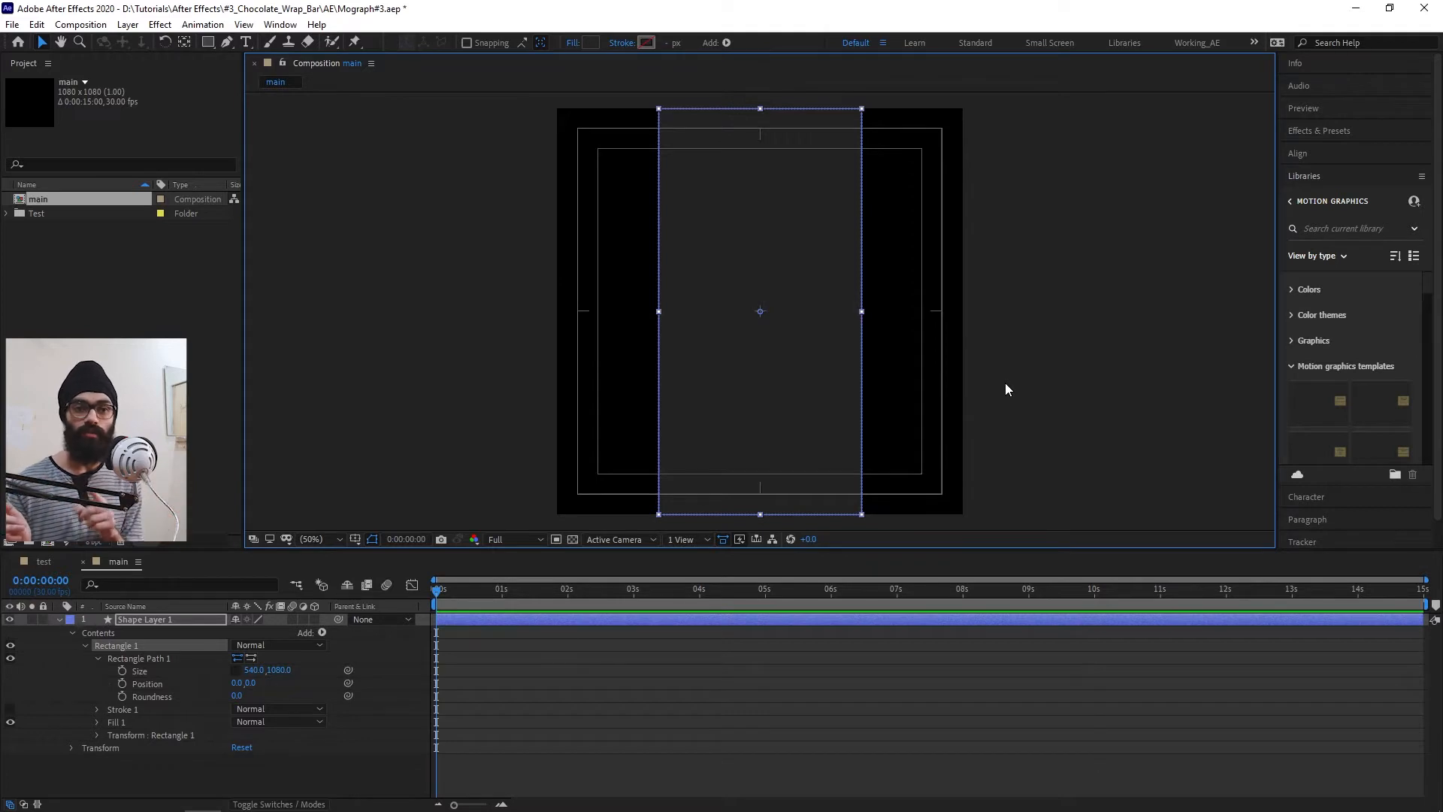
left_click(96, 658)
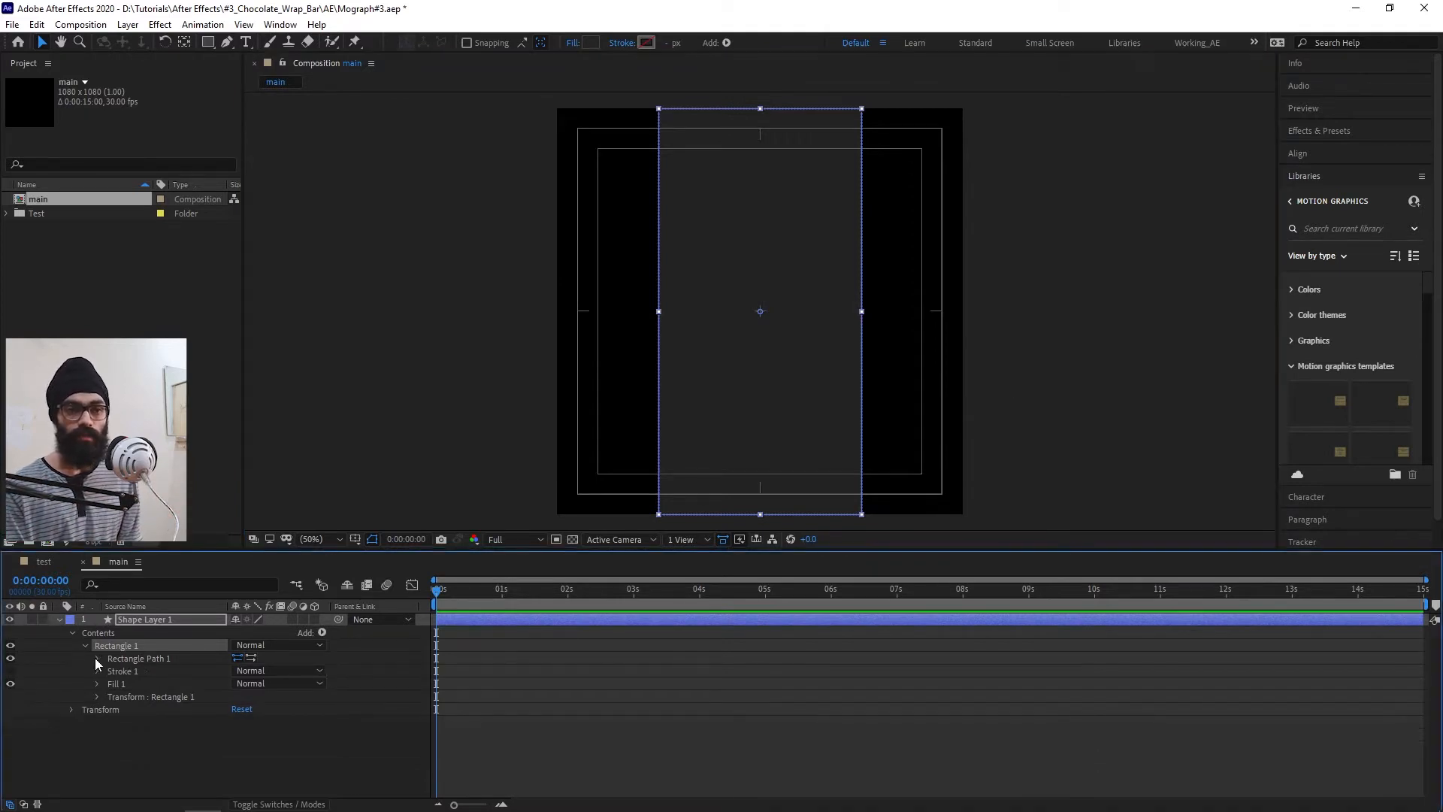
left_click(97, 696)
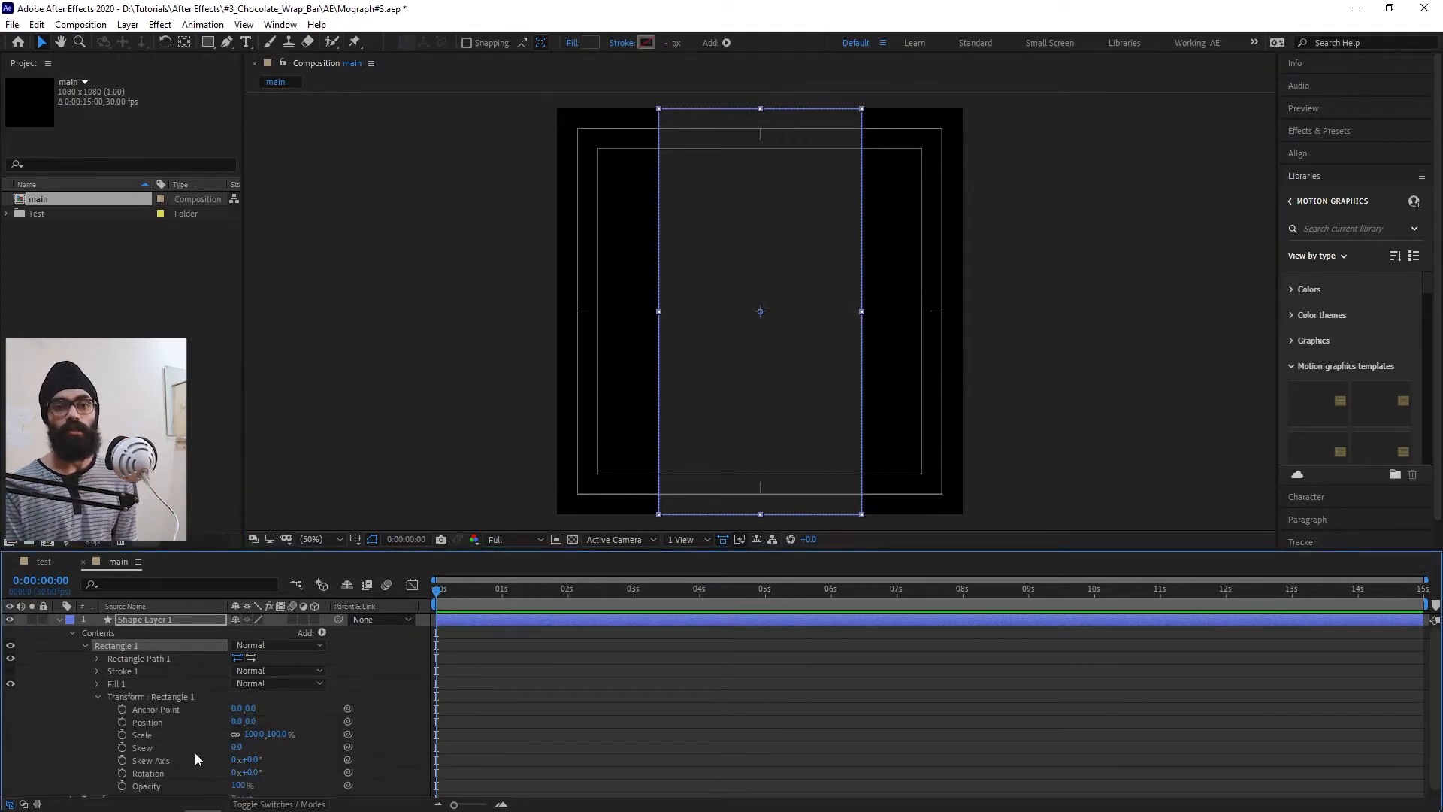
scroll(203, 764, "down", 1)
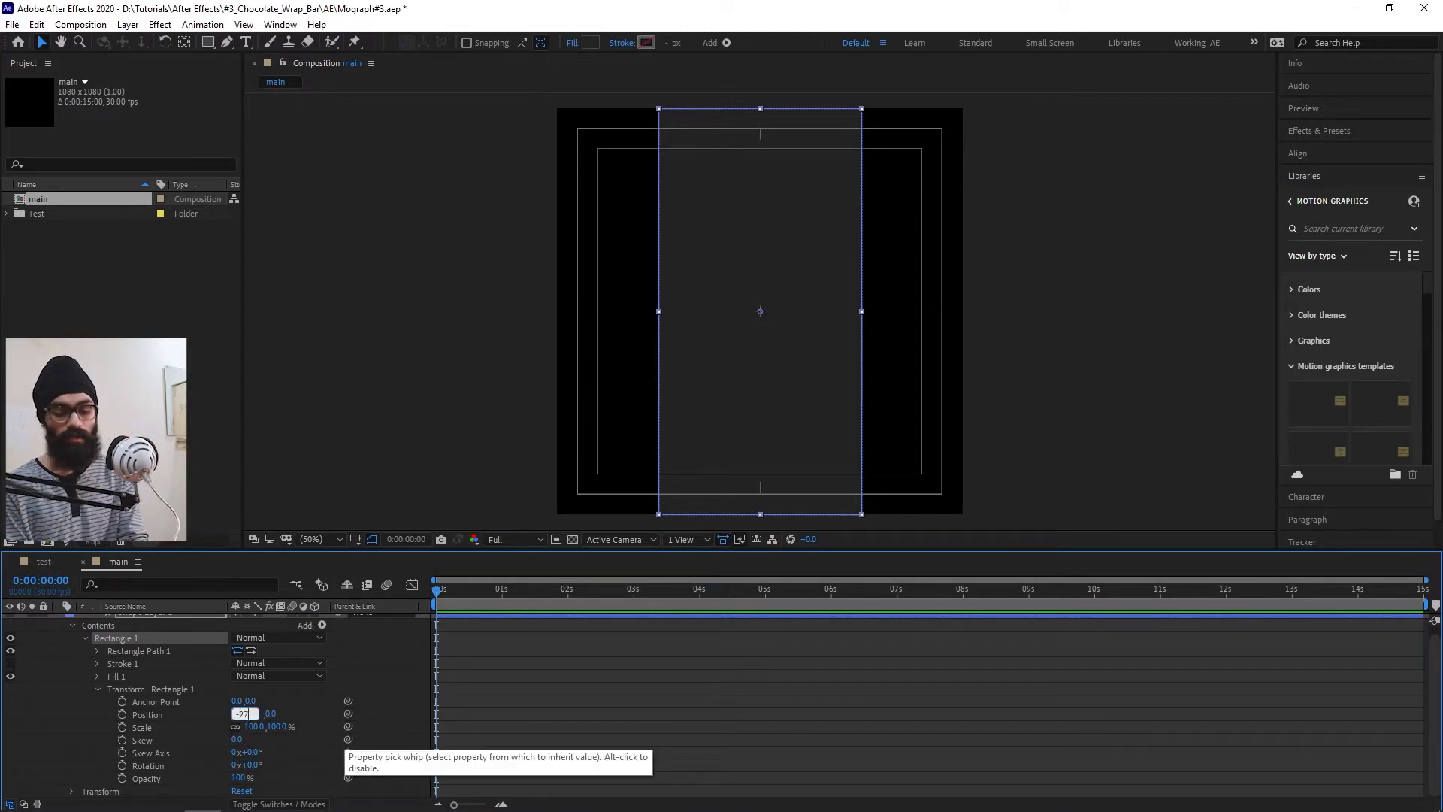
type("0")
key("Return")
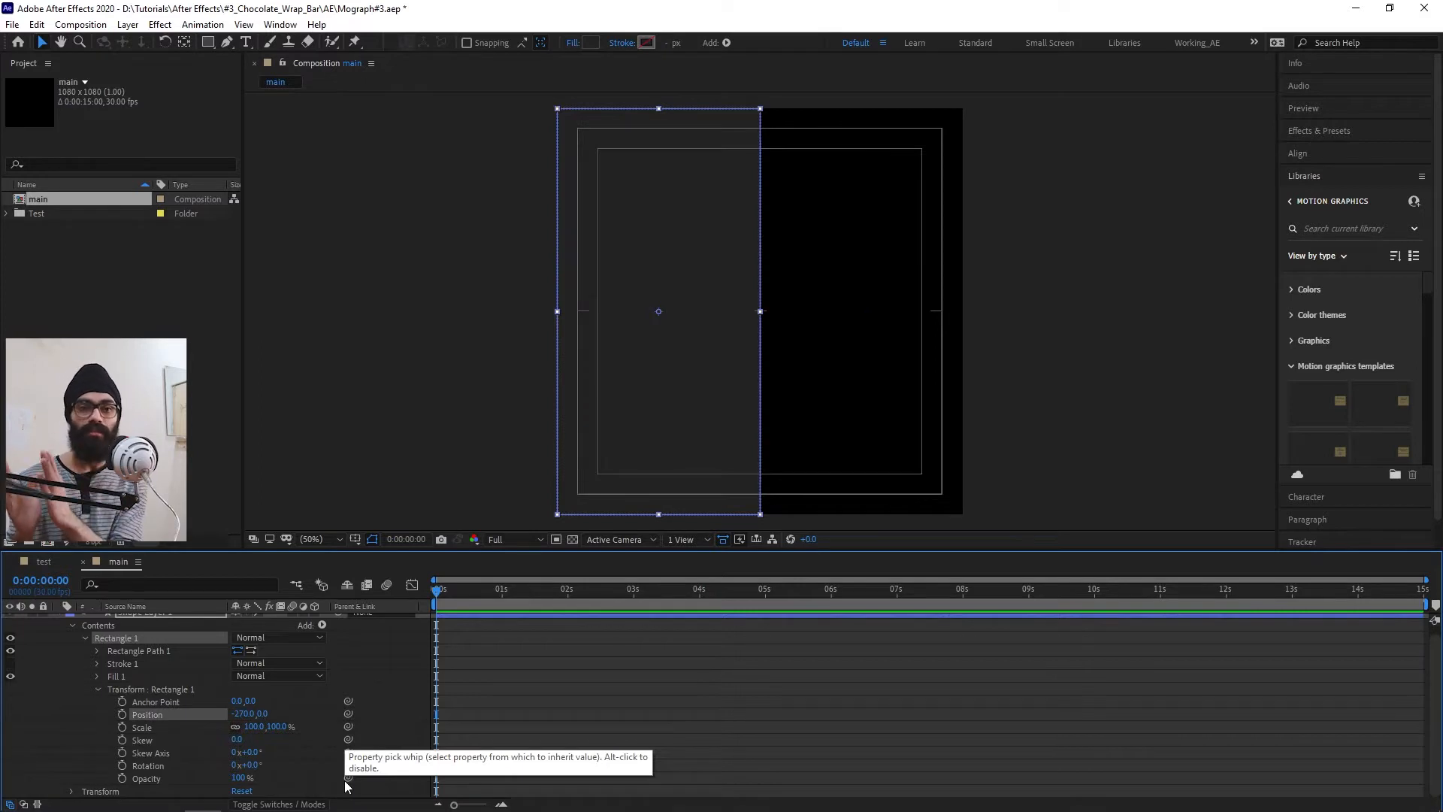
left_click(251, 722)
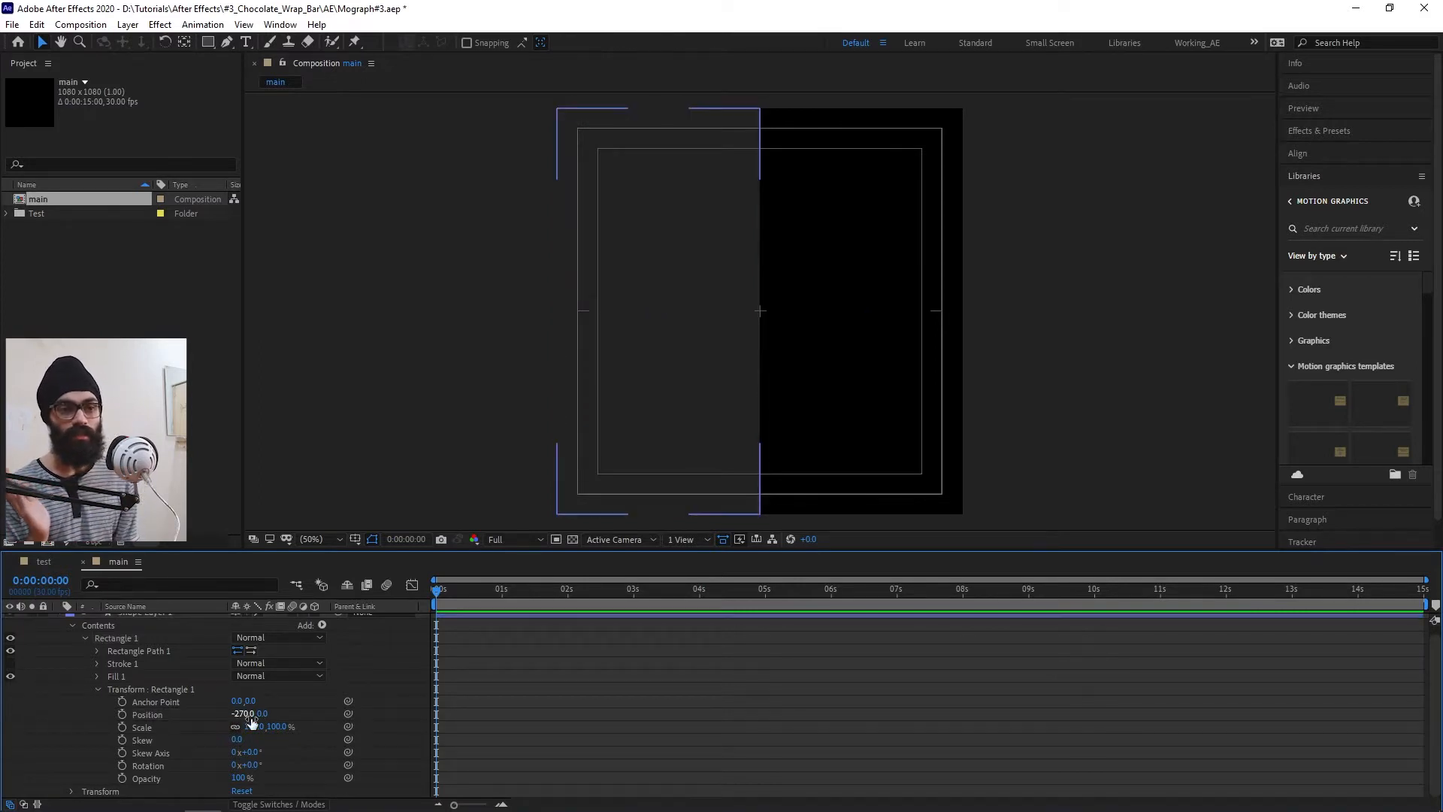
type("-540")
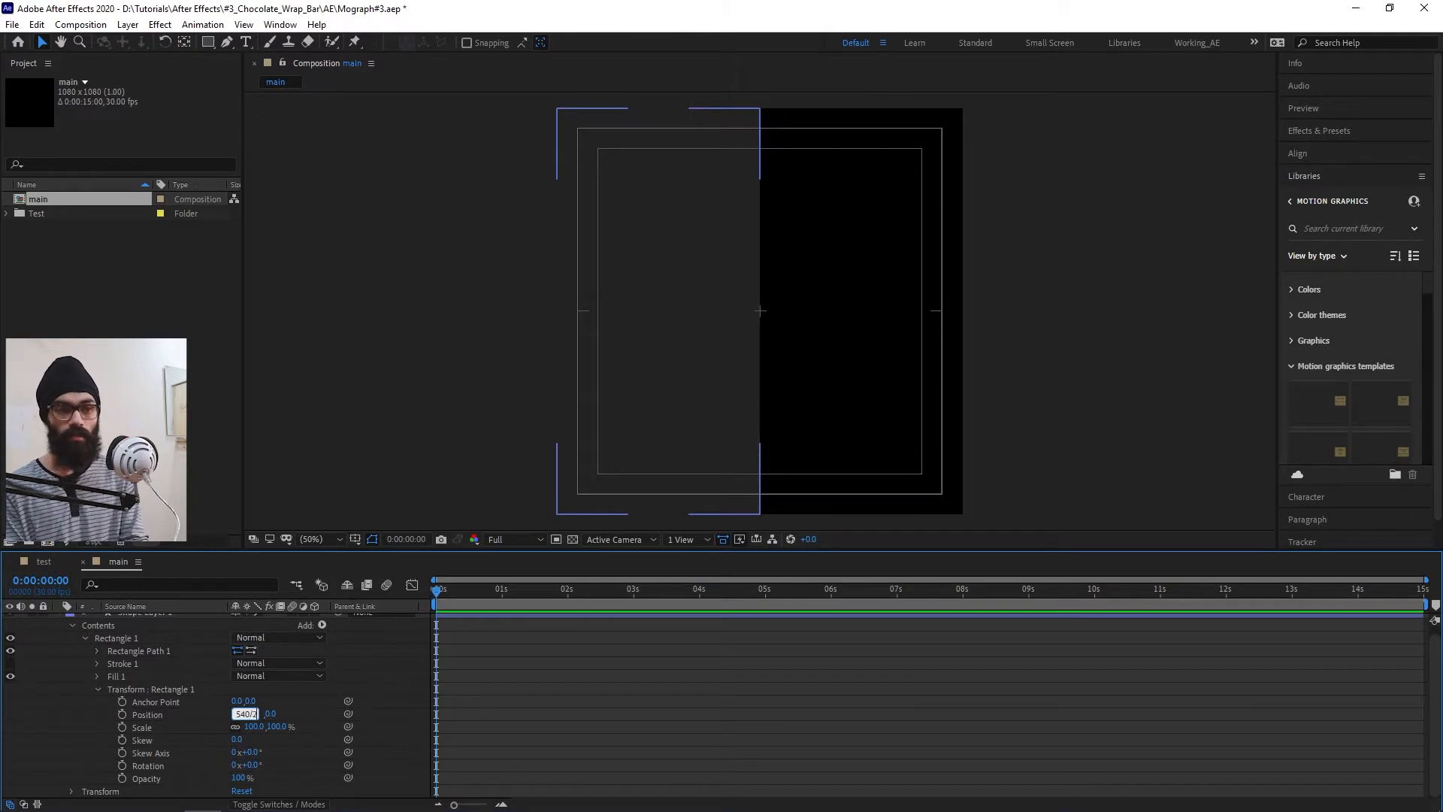
key("Escape")
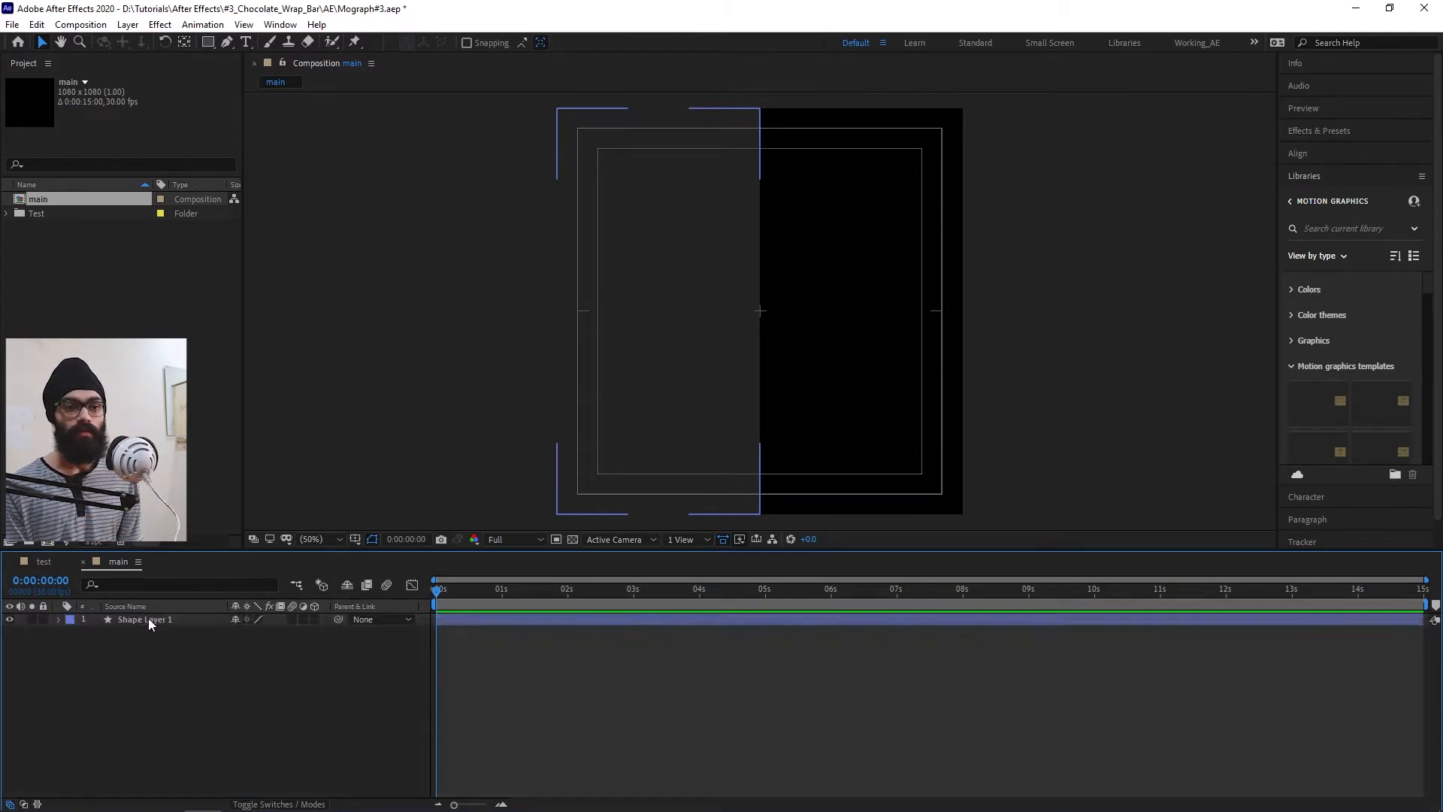
- Rename the shape layer as left and change its fill colour to light grey E9E9E9
left_click(147, 619)
key("Return")
type("left")
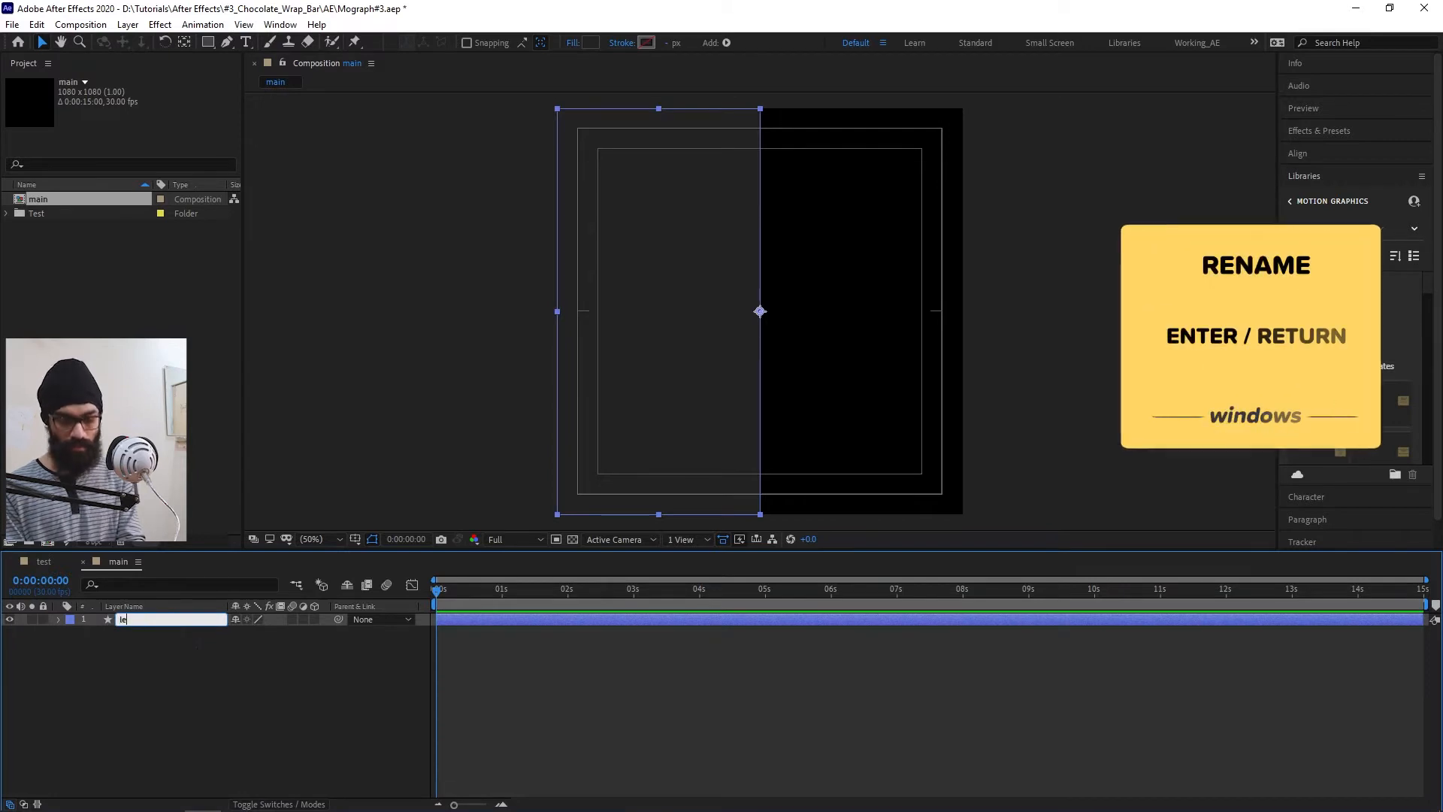
key("Return")
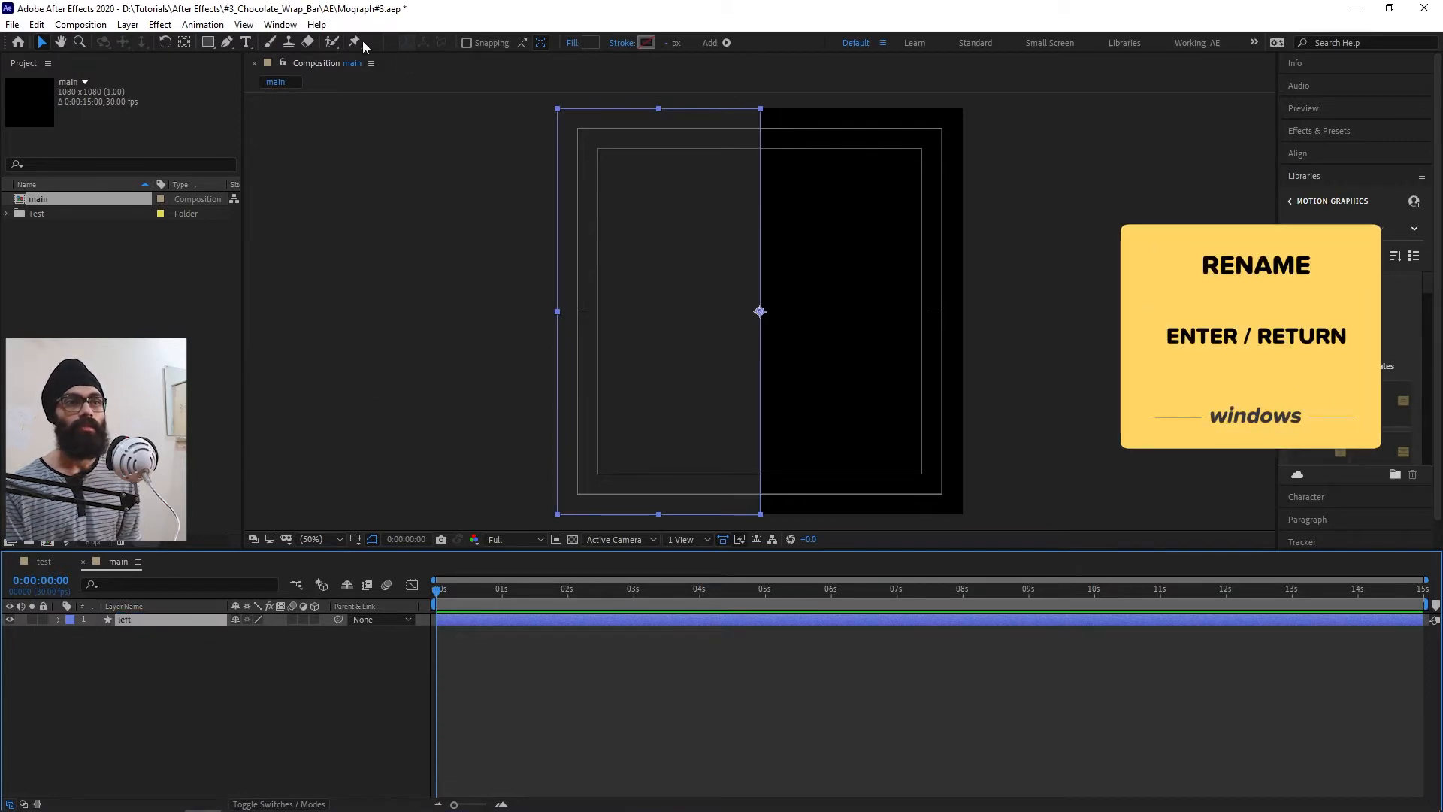
left_click(590, 42)
left_click_drag(251, 399, 111, 311)
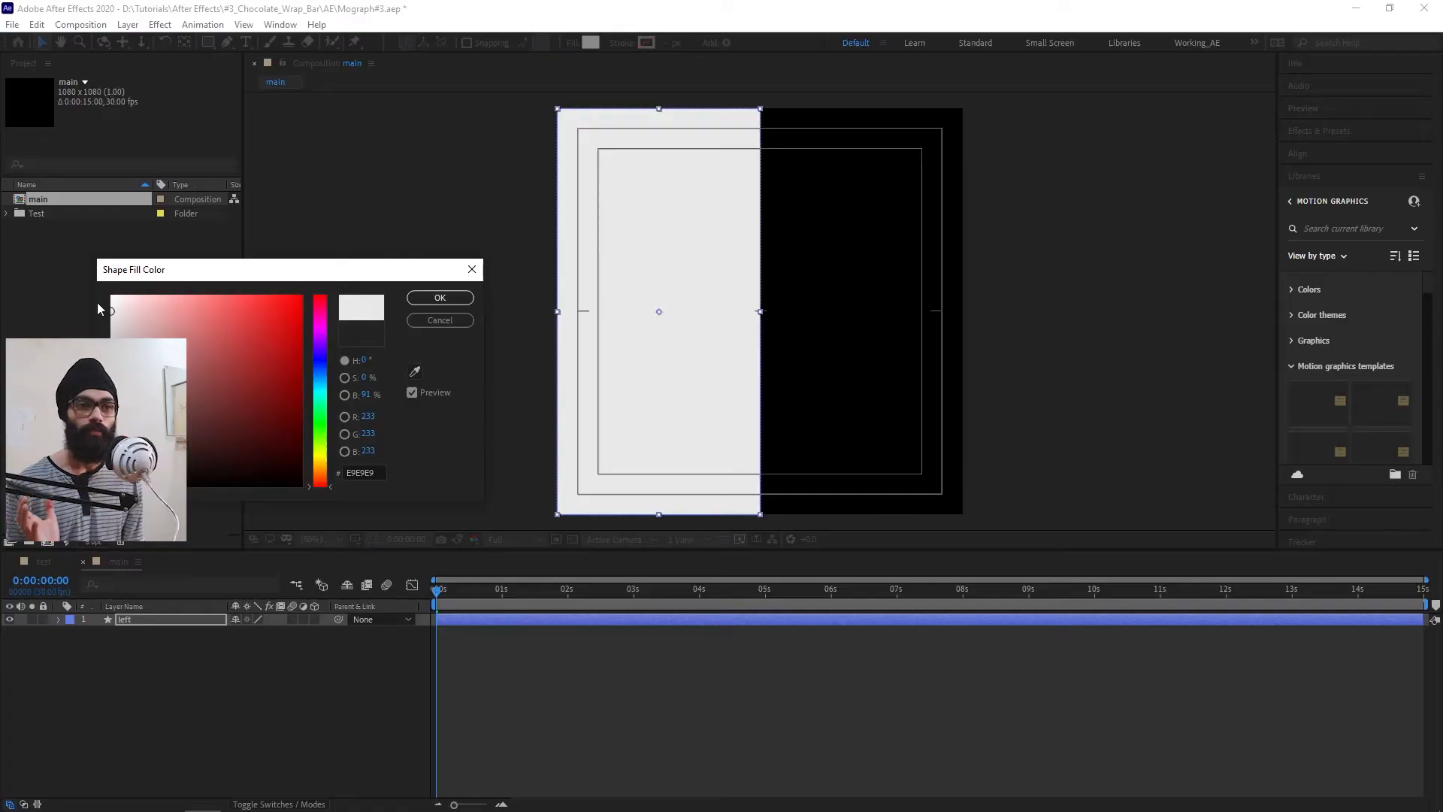
left_click(440, 298)
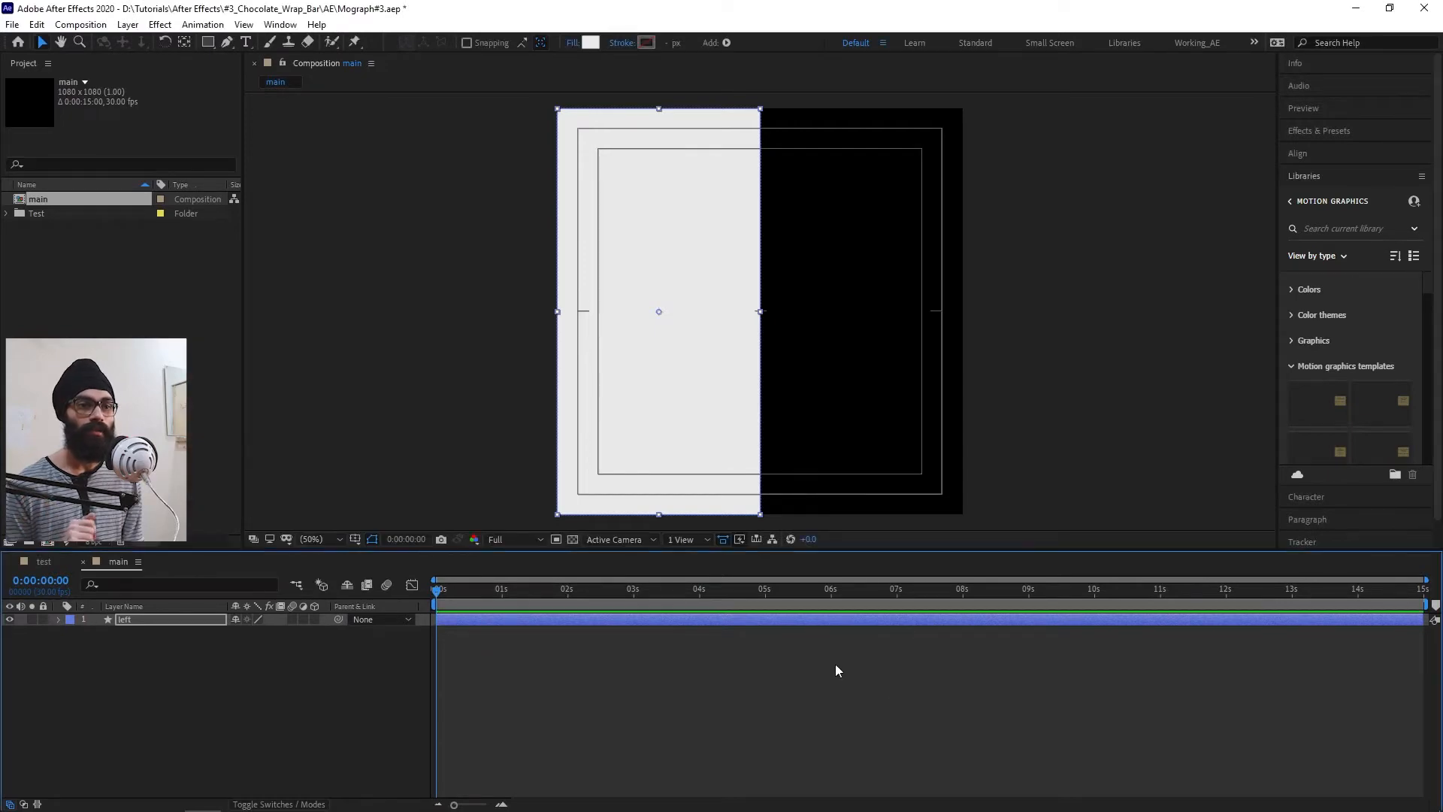
- Duplicate the left layer and rename the copy as right
left_click(206, 652)
left_click(132, 621)
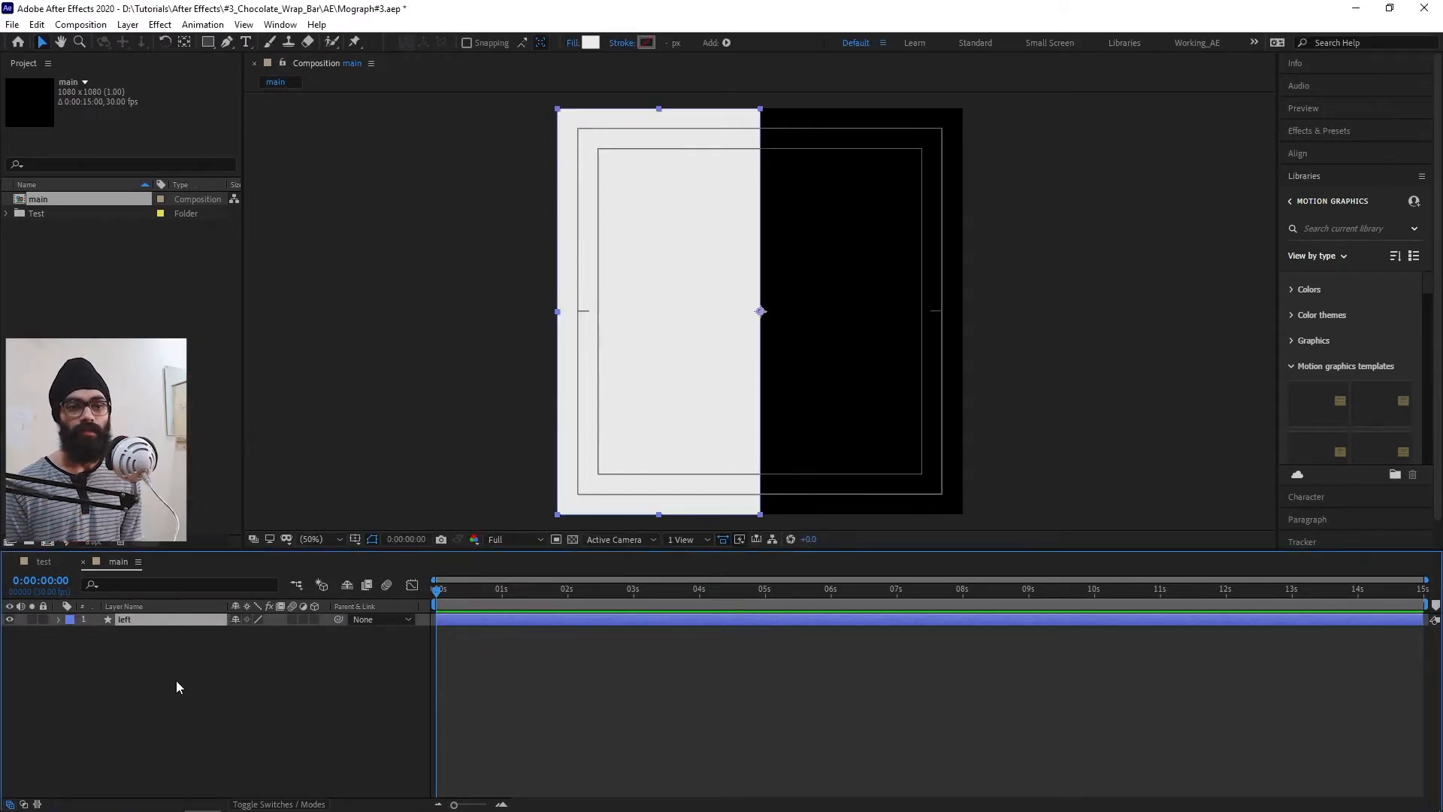
key("ctrl+d")
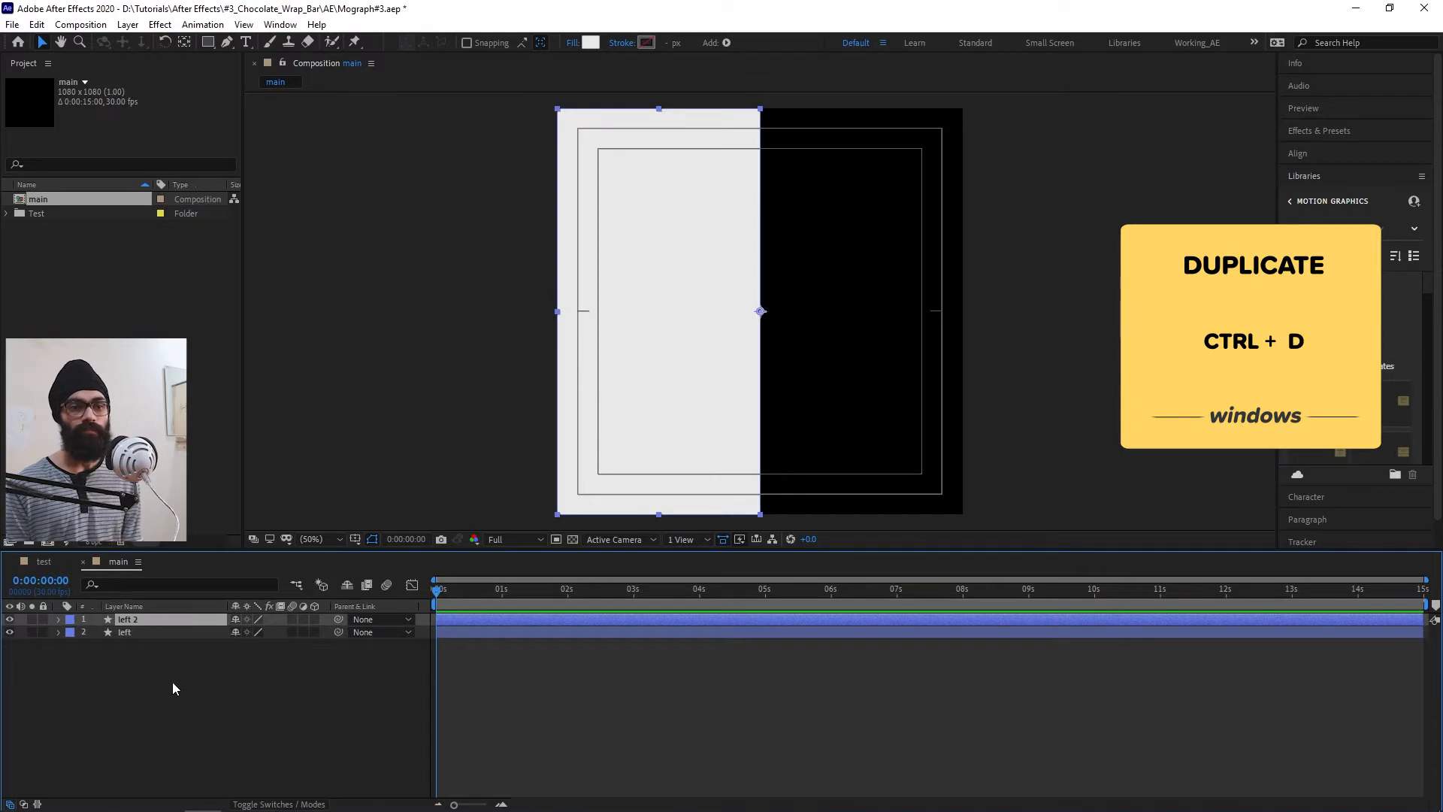
key("Return")
type("right")
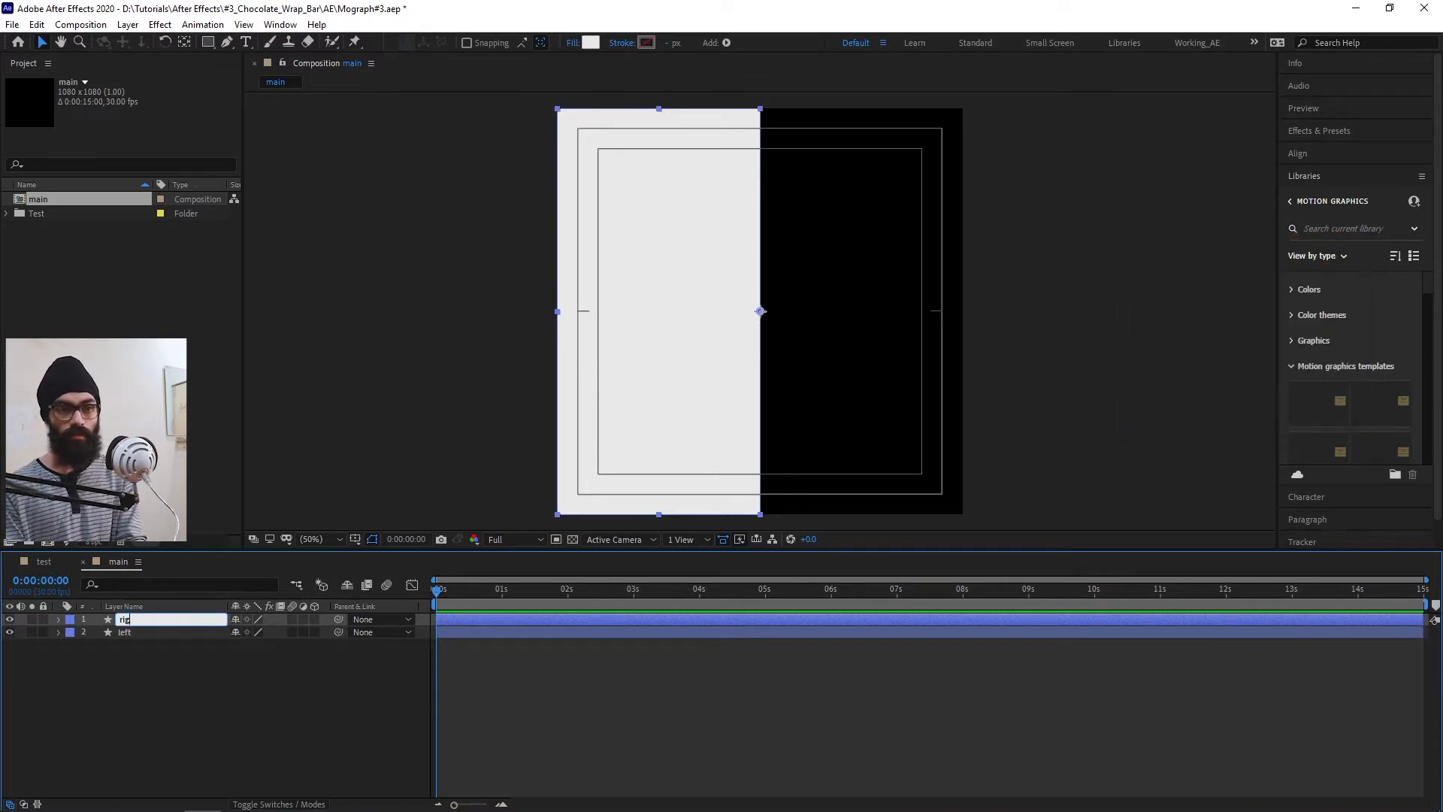
key("Return")
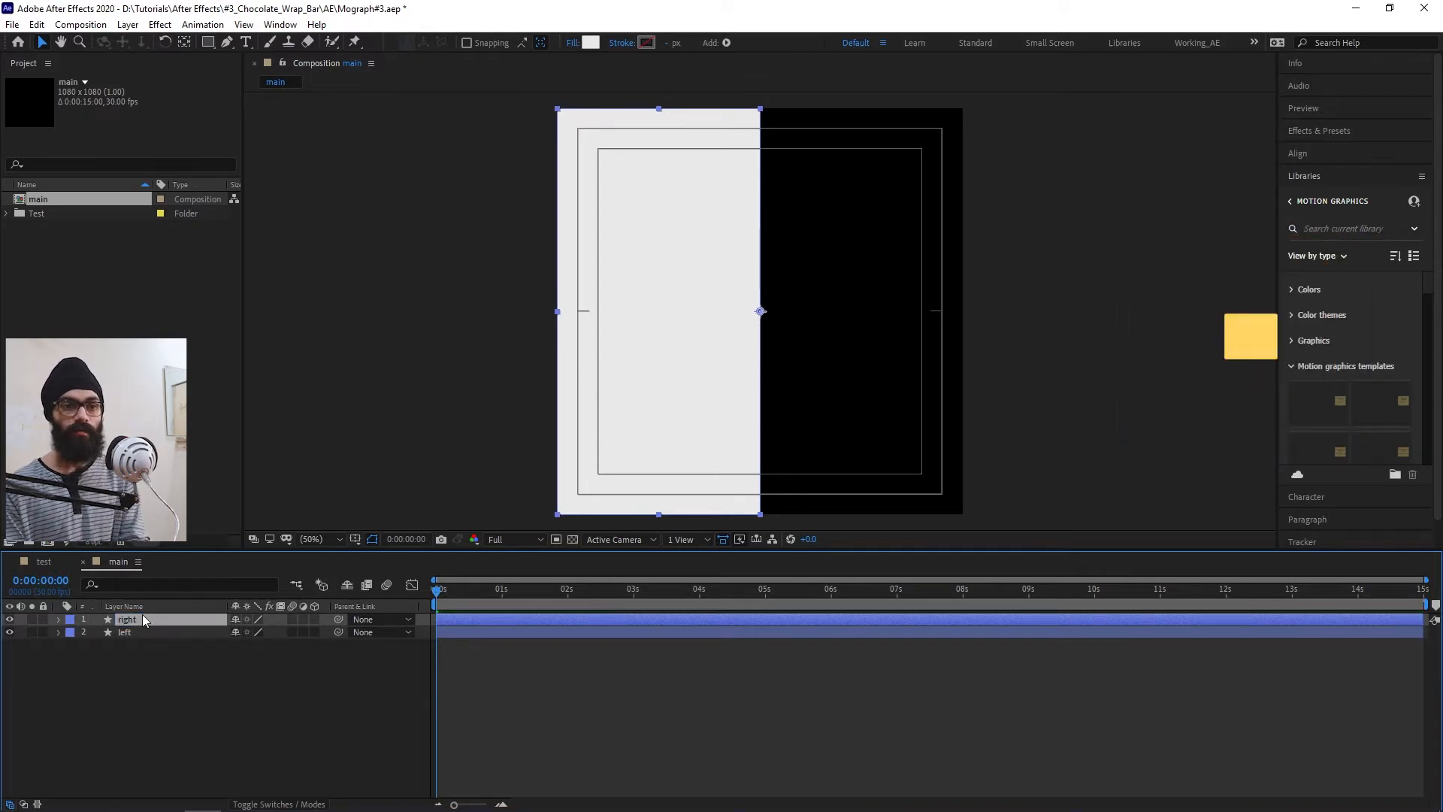
- Set the right layer's fill colour to dark grey 1E1E1E
left_click(586, 43)
type("1E1E1E")
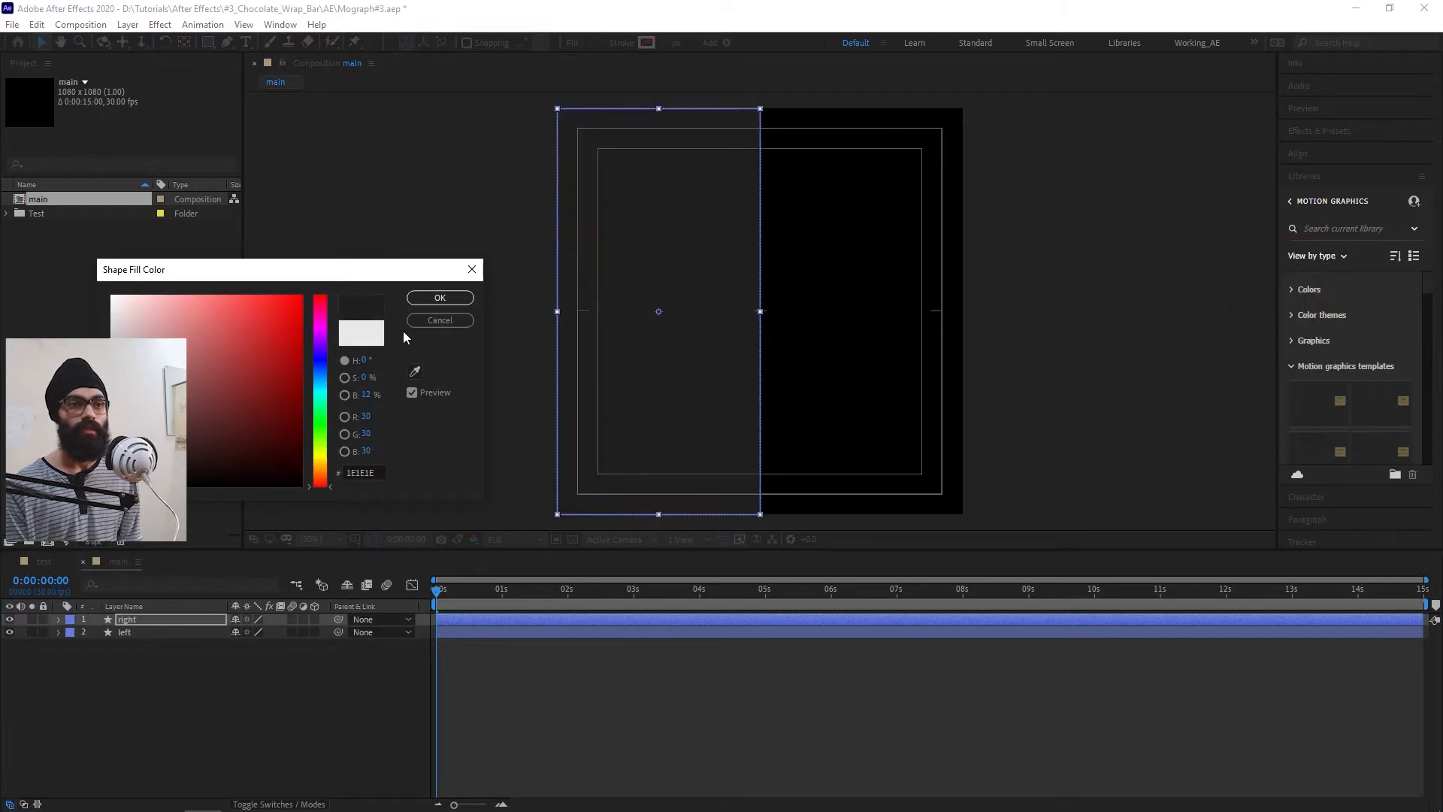
key("Return")
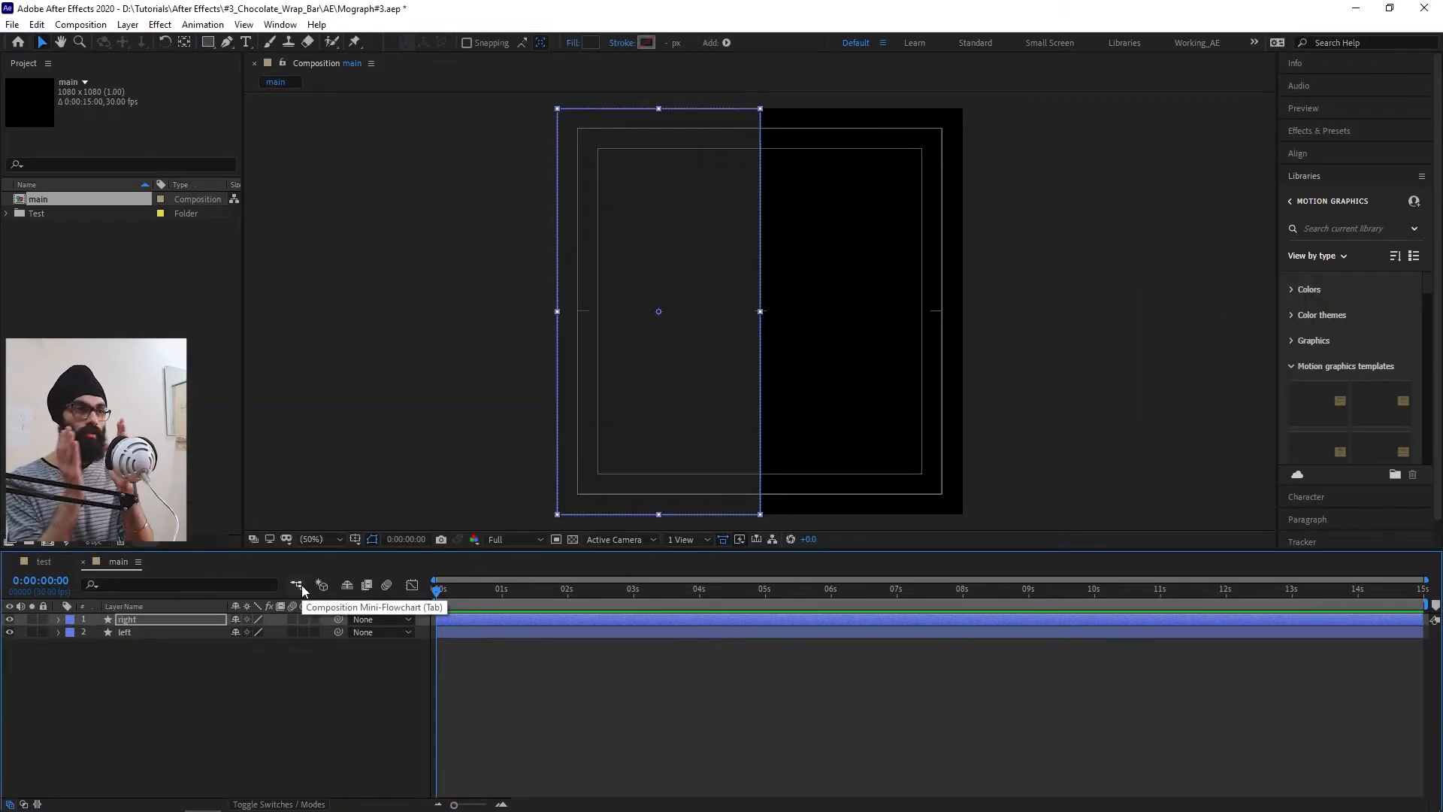
- Set the X position in the right layer's Rectangle 1 transform to 270 so the dark rectangle covers the composition's right half
left_click(60, 620)
left_click(72, 633)
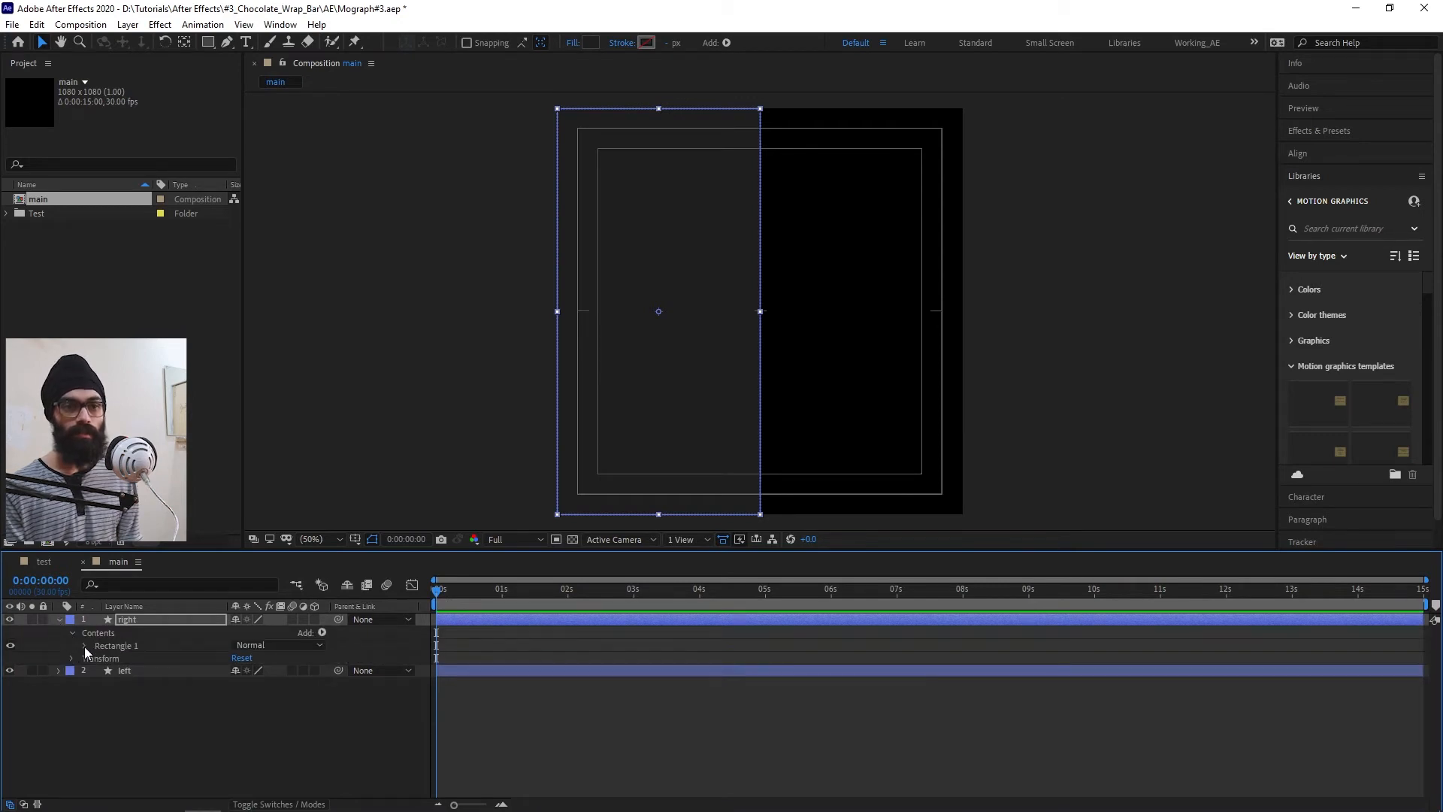
left_click(85, 646)
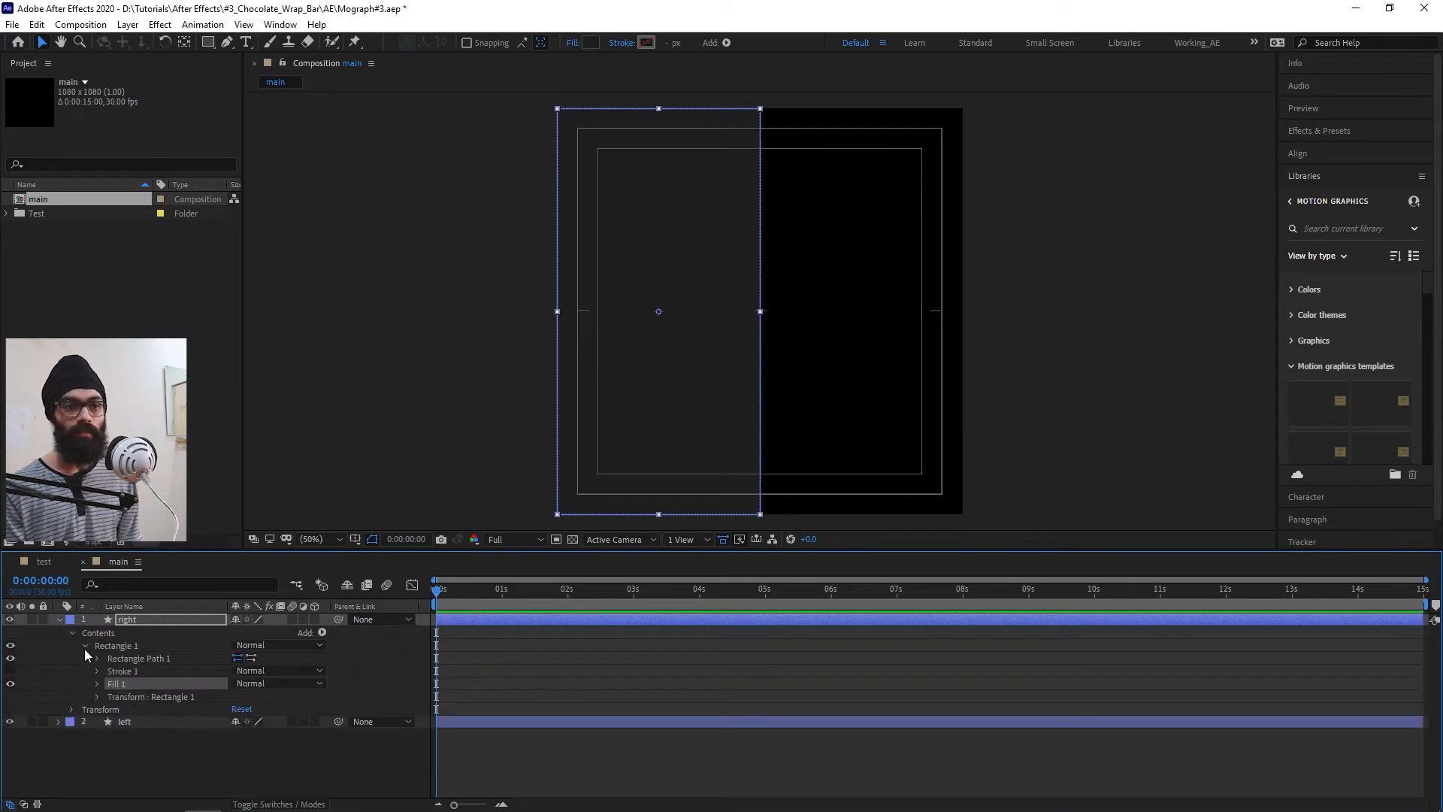
left_click(97, 697)
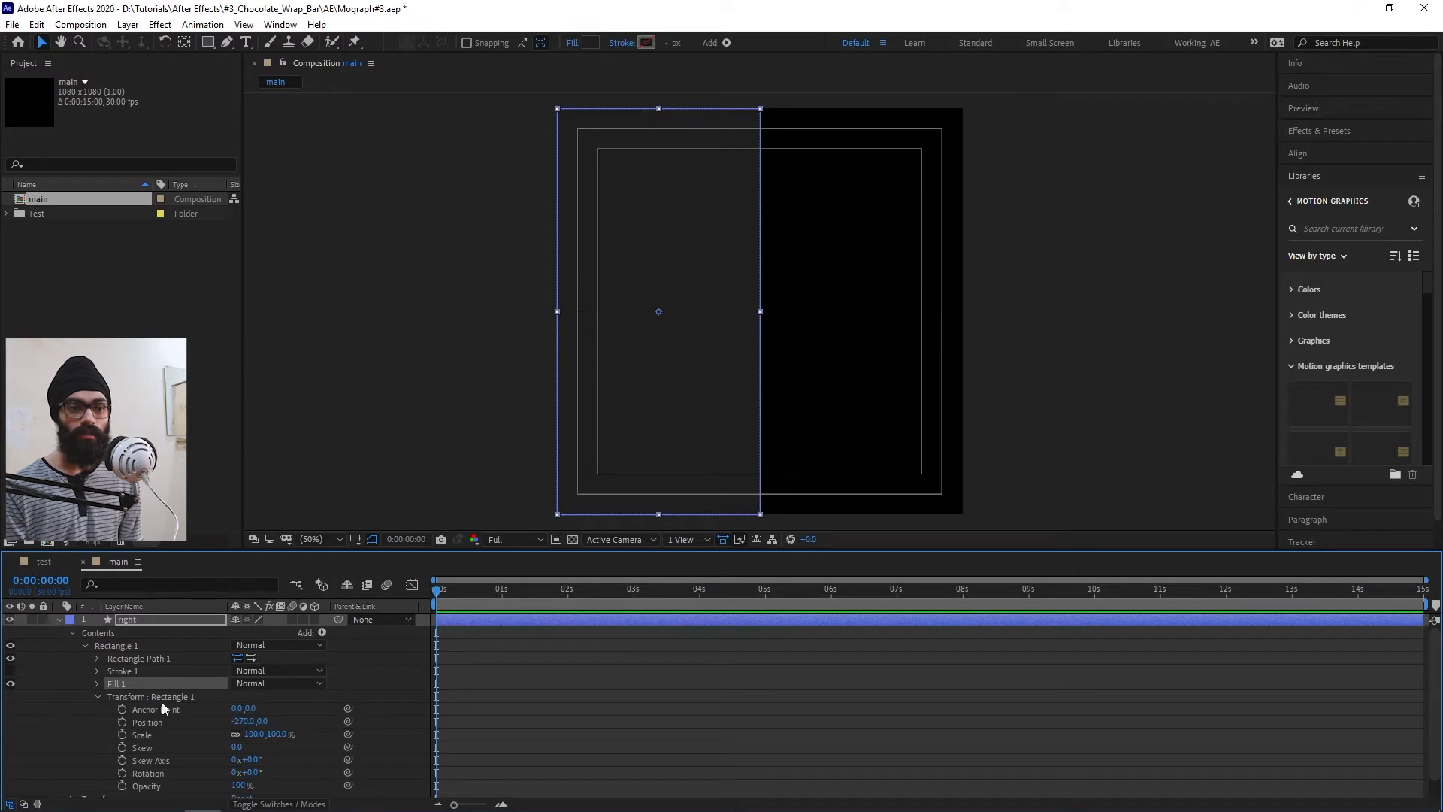
scroll(179, 716, "down", 1)
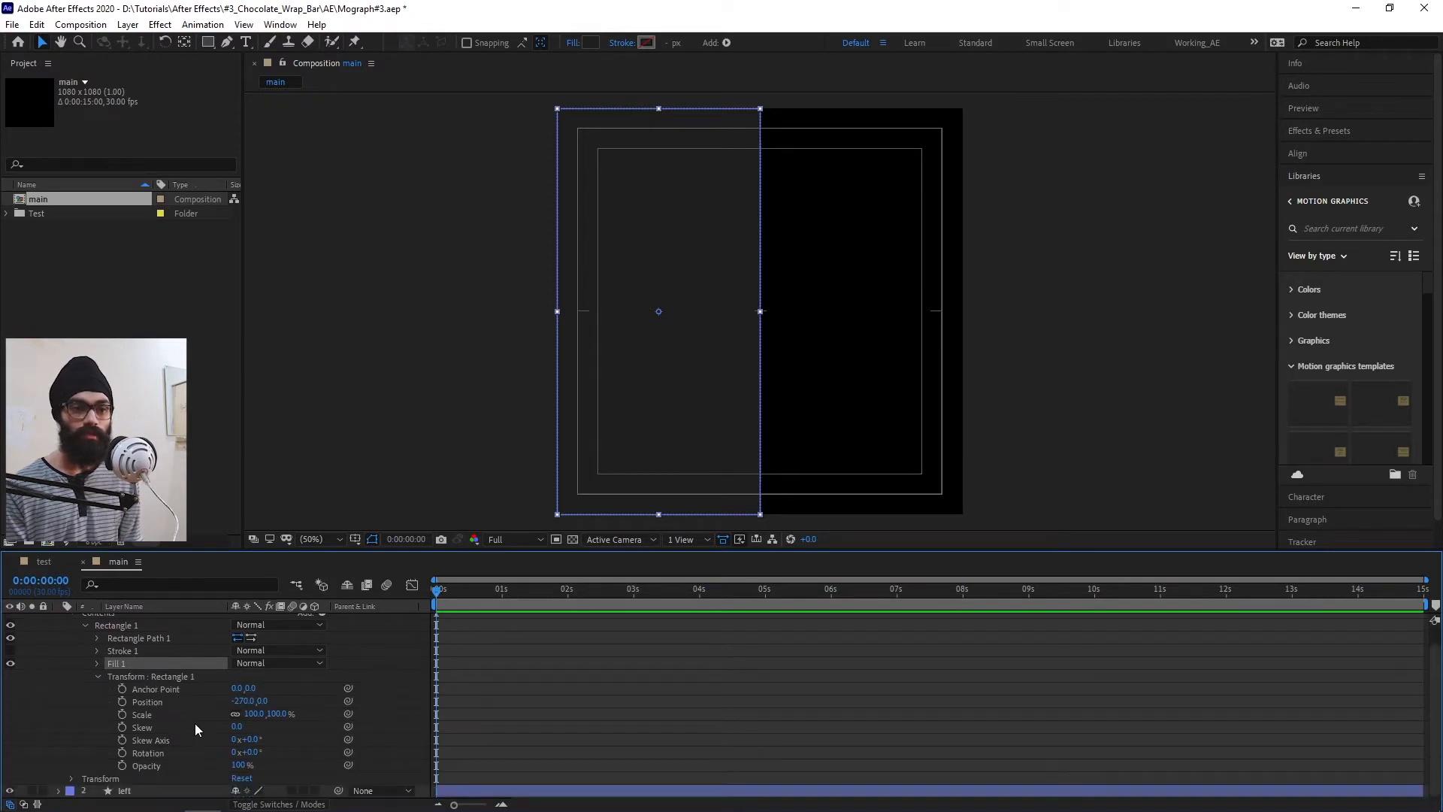
left_click(242, 701)
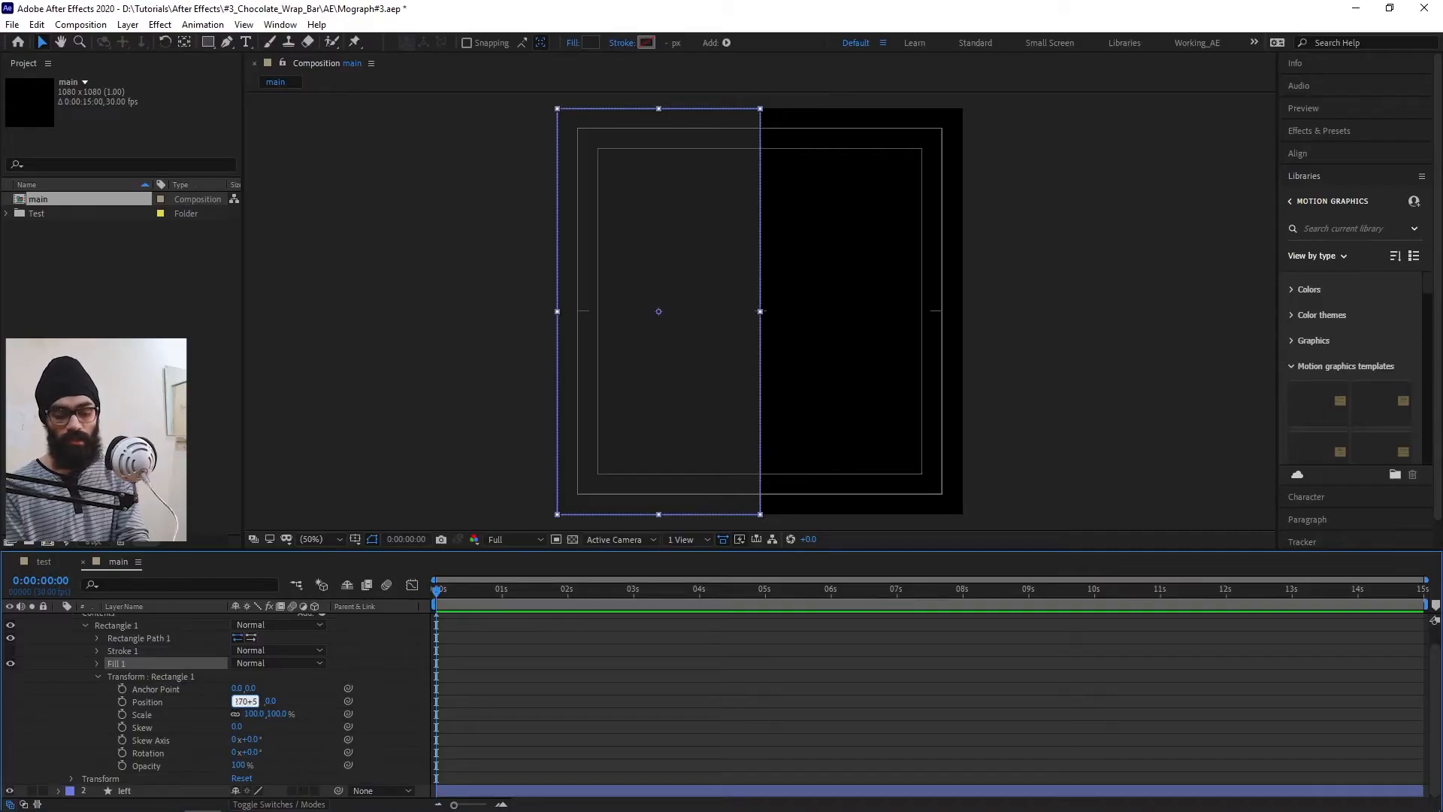
key("Return")
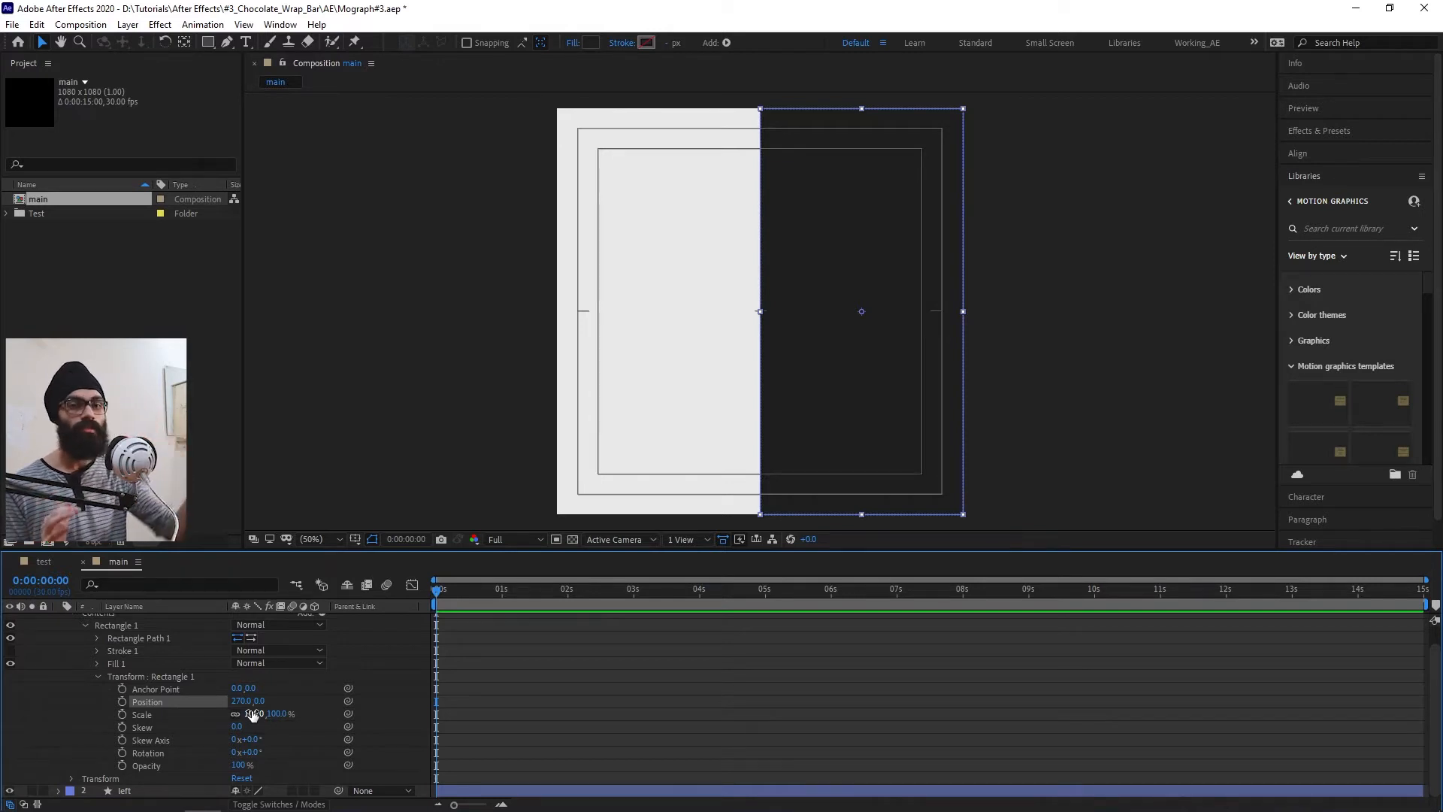
scroll(248, 712, "up", 2)
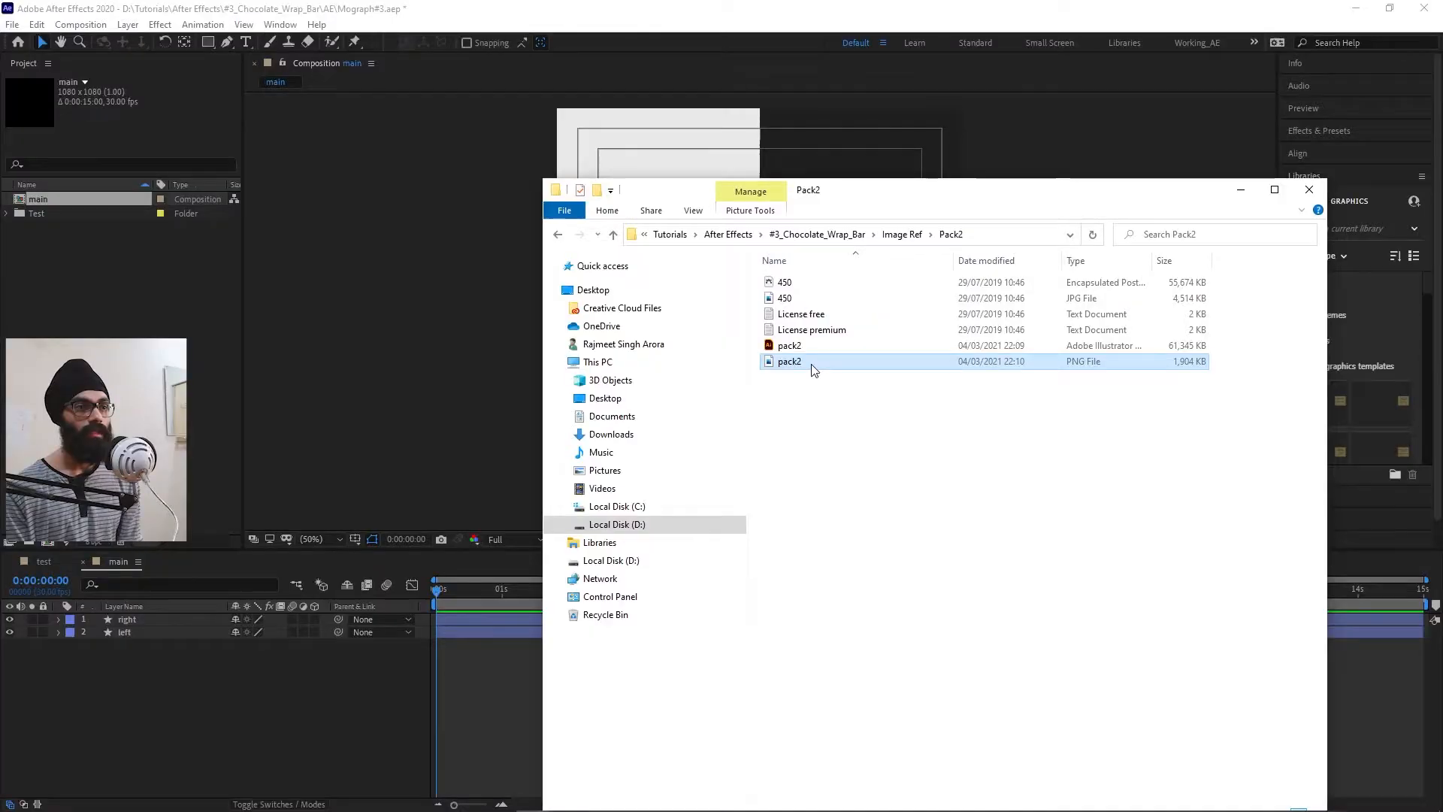
- Import pack2.png from the Pack2 folder and chocolate bar.png from the Chocolate Bar folder into the project
left_click_drag(812, 369, 123, 314)
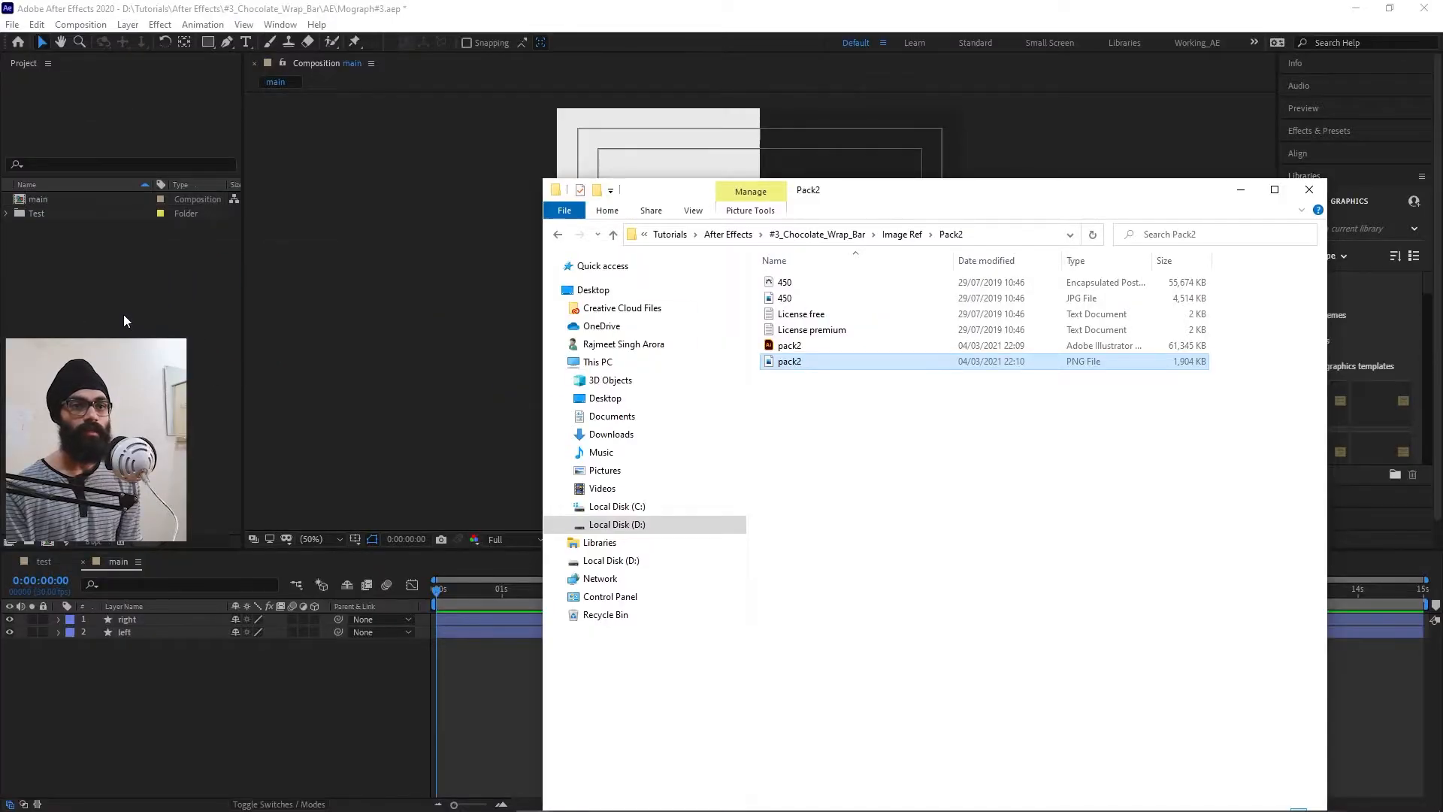
left_click(902, 234)
left_click(825, 285)
double_click(825, 285)
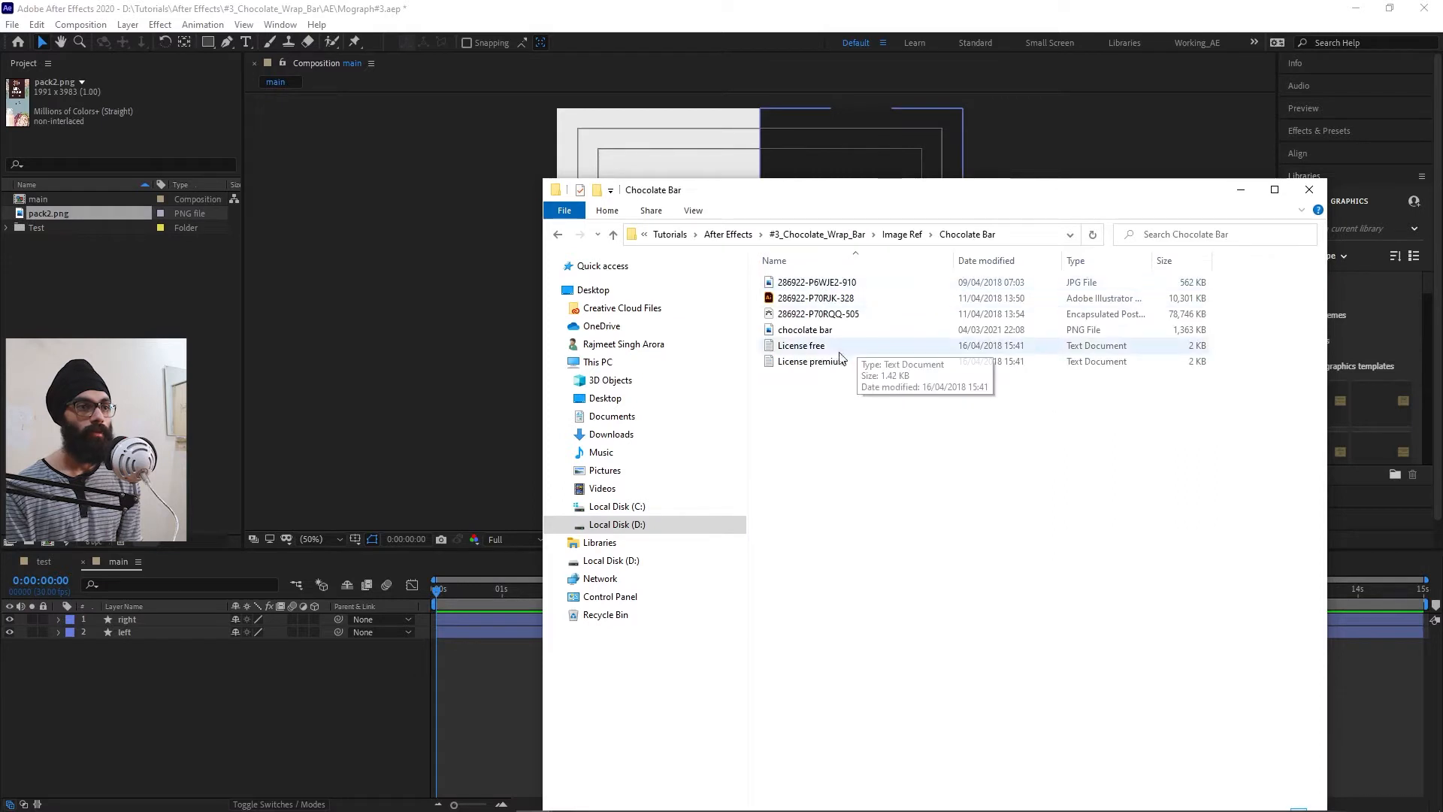
left_click_drag(825, 331, 142, 615)
- Add pack2.png to the main composition as the uppermost layer and set its scale to 22%
left_click(60, 228)
left_click(195, 695)
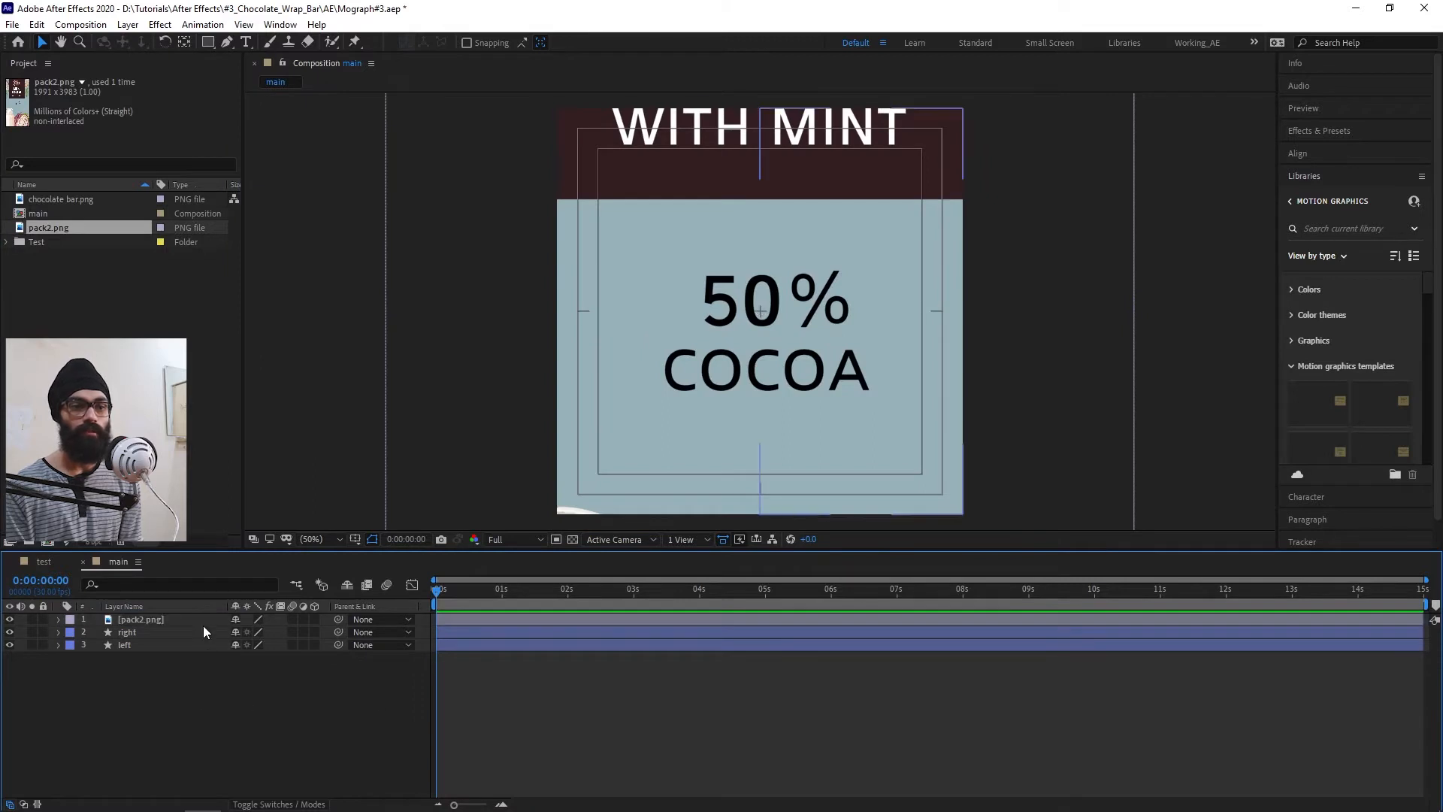
left_click(203, 621)
key("s")
left_click(254, 632)
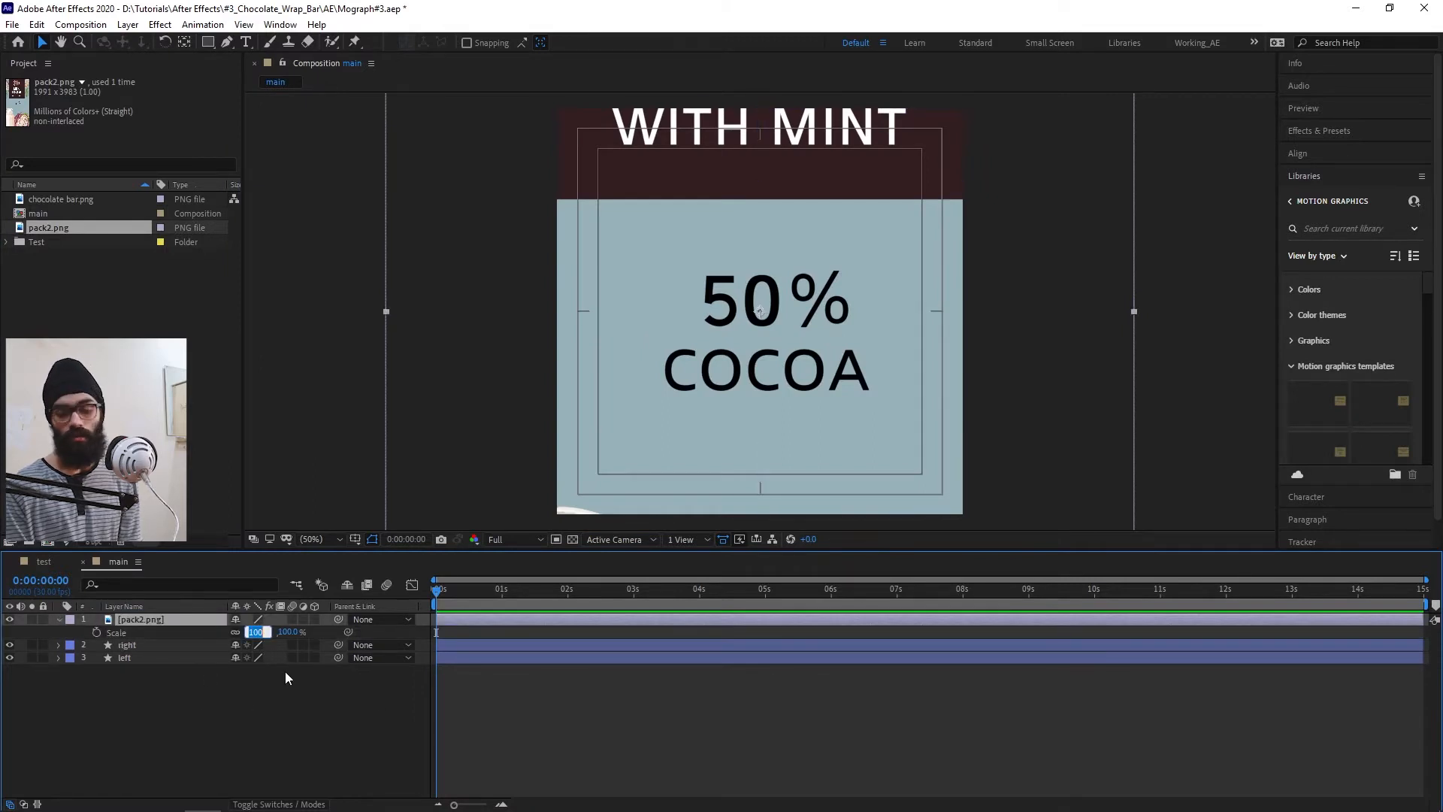
type("22")
key("Return")
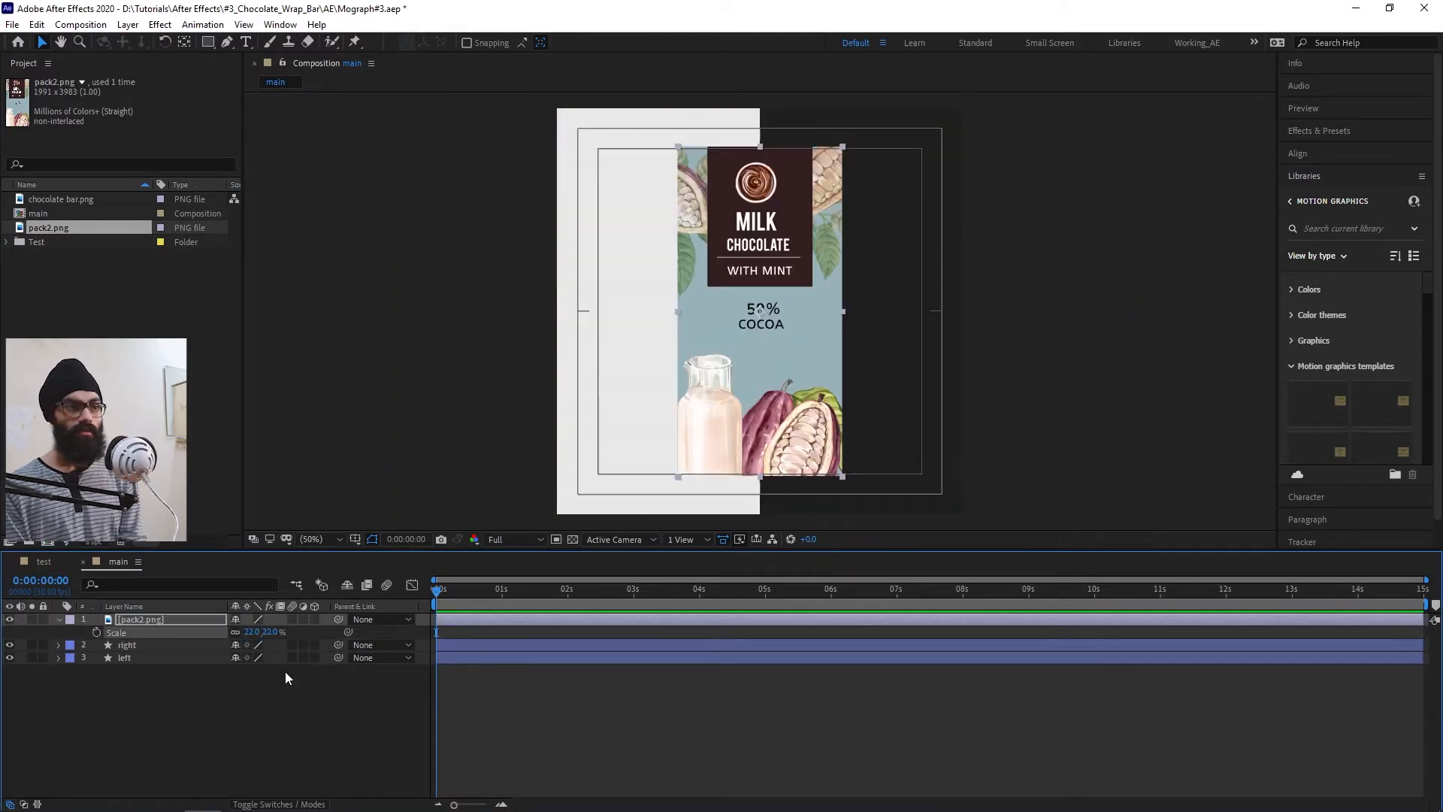
left_click(209, 723)
- Add chocolate bar.png to the main composition at 20% scale and place its layer directly below pack2.png
left_click_drag(62, 200, 183, 623)
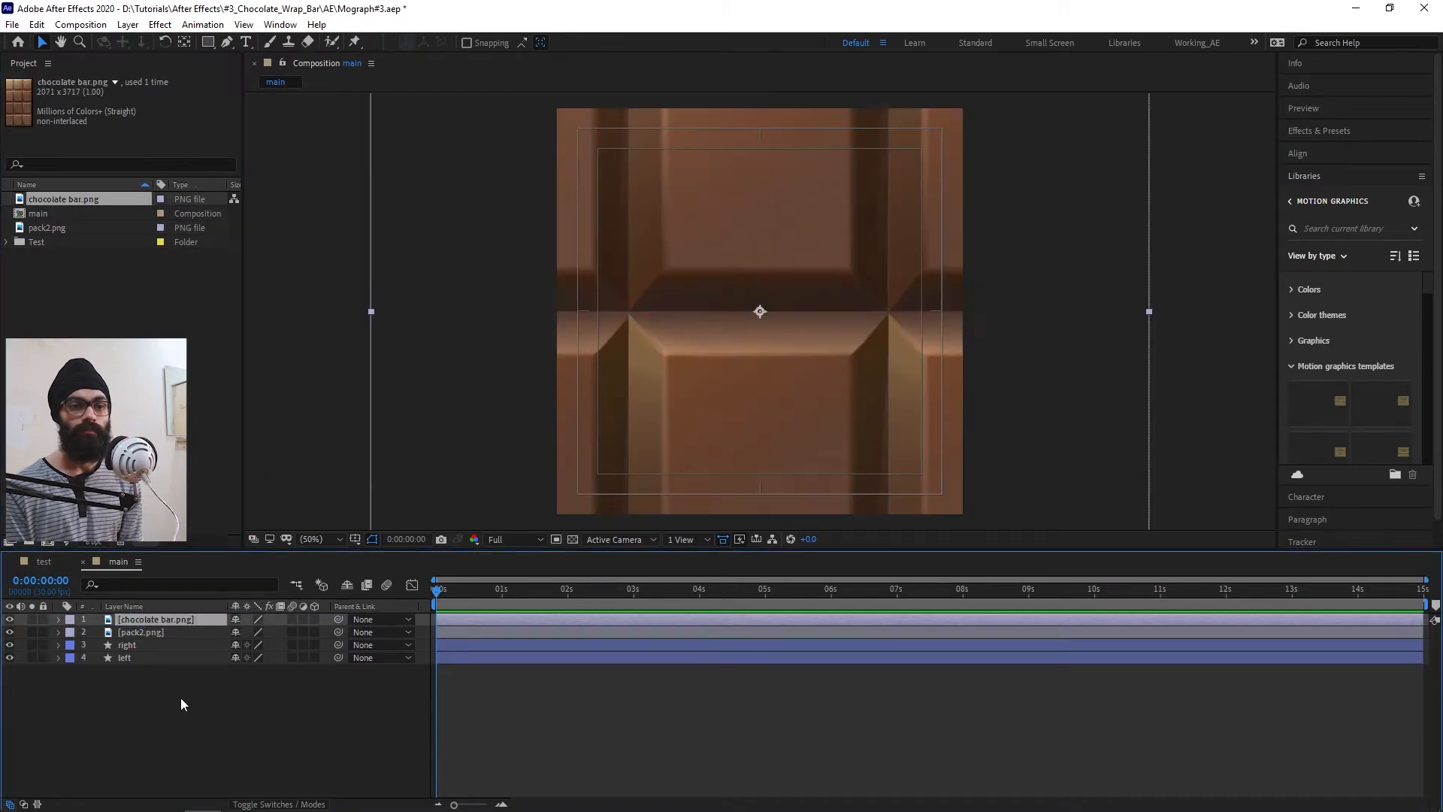
key("s")
left_click(254, 631)
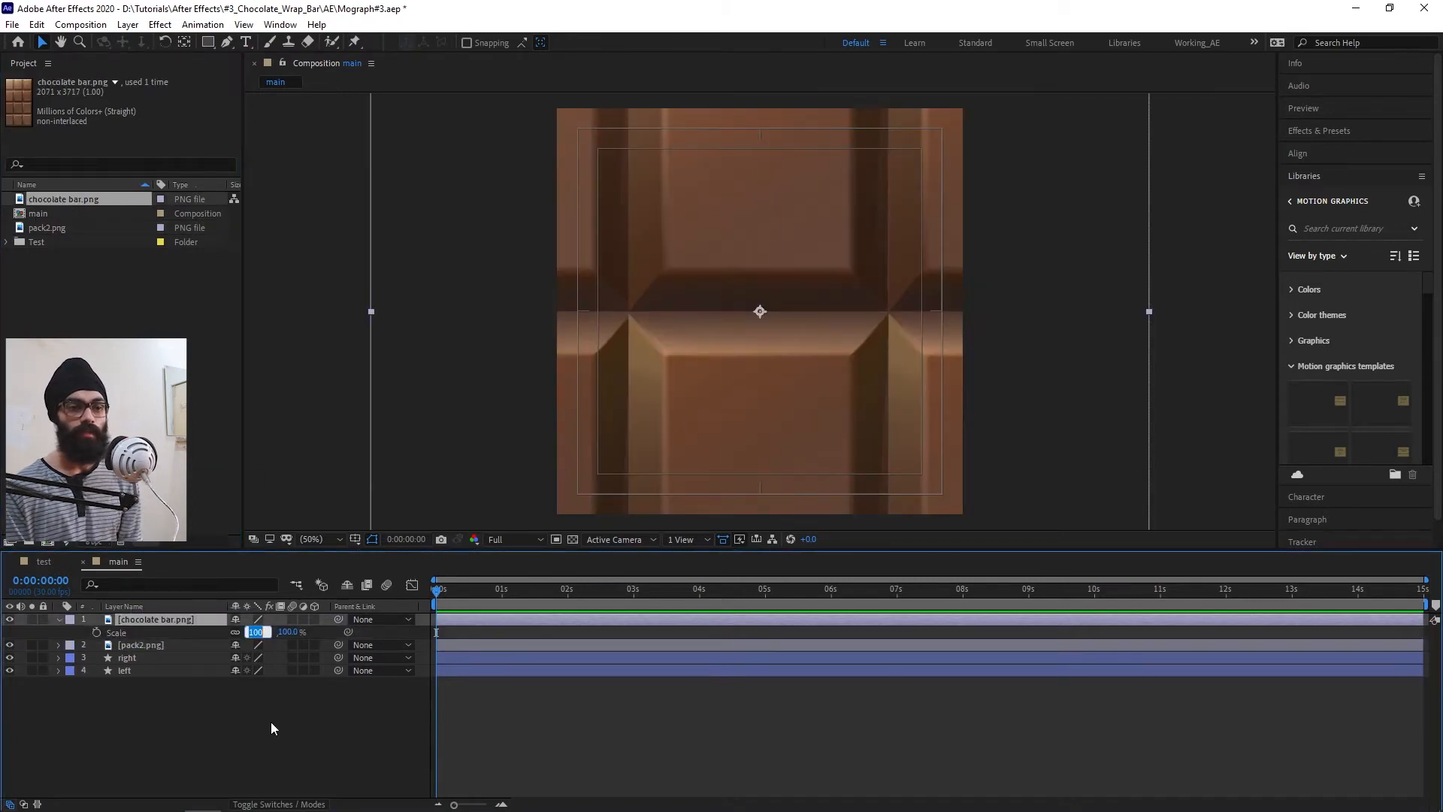
type("20")
key("Return")
left_click(1045, 405)
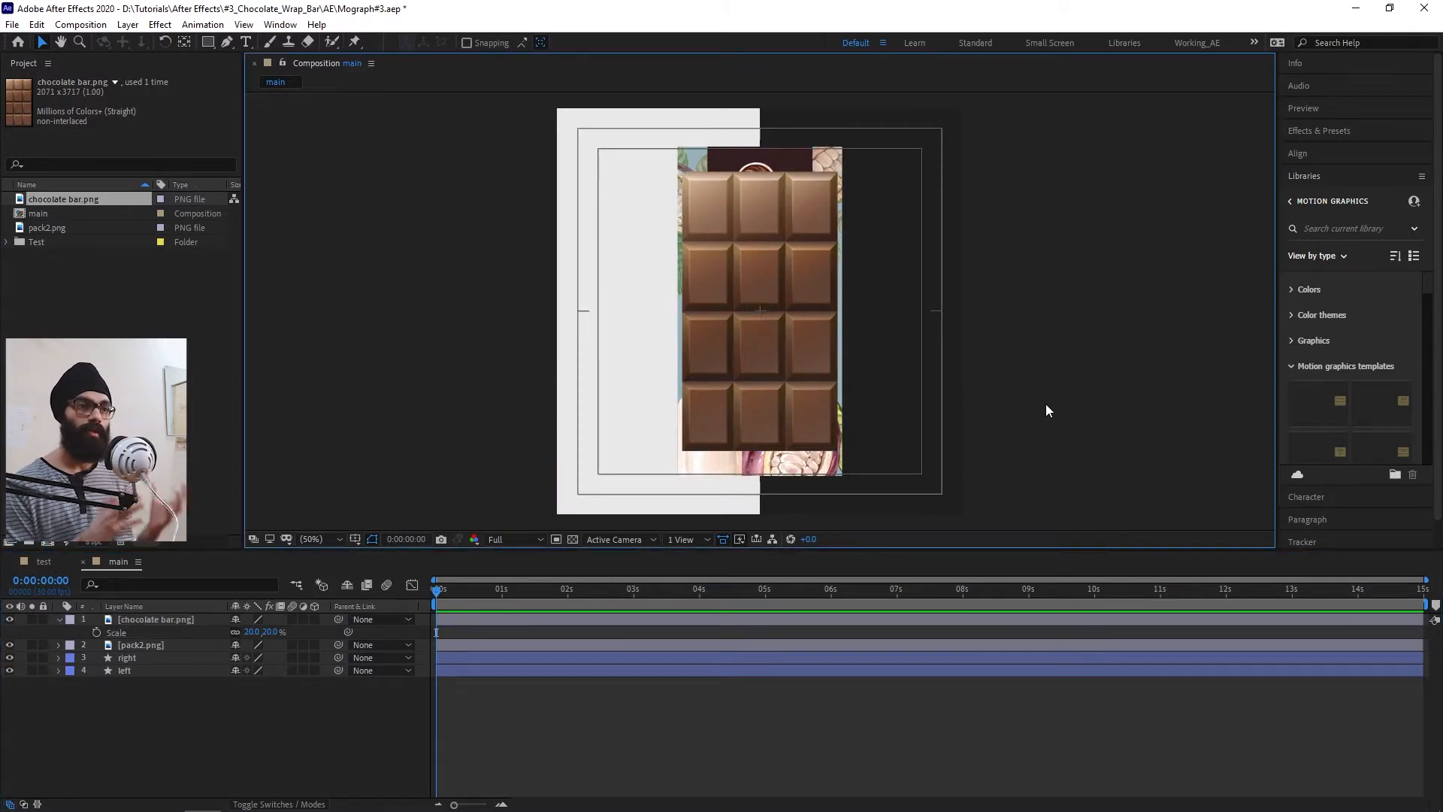
key("s")
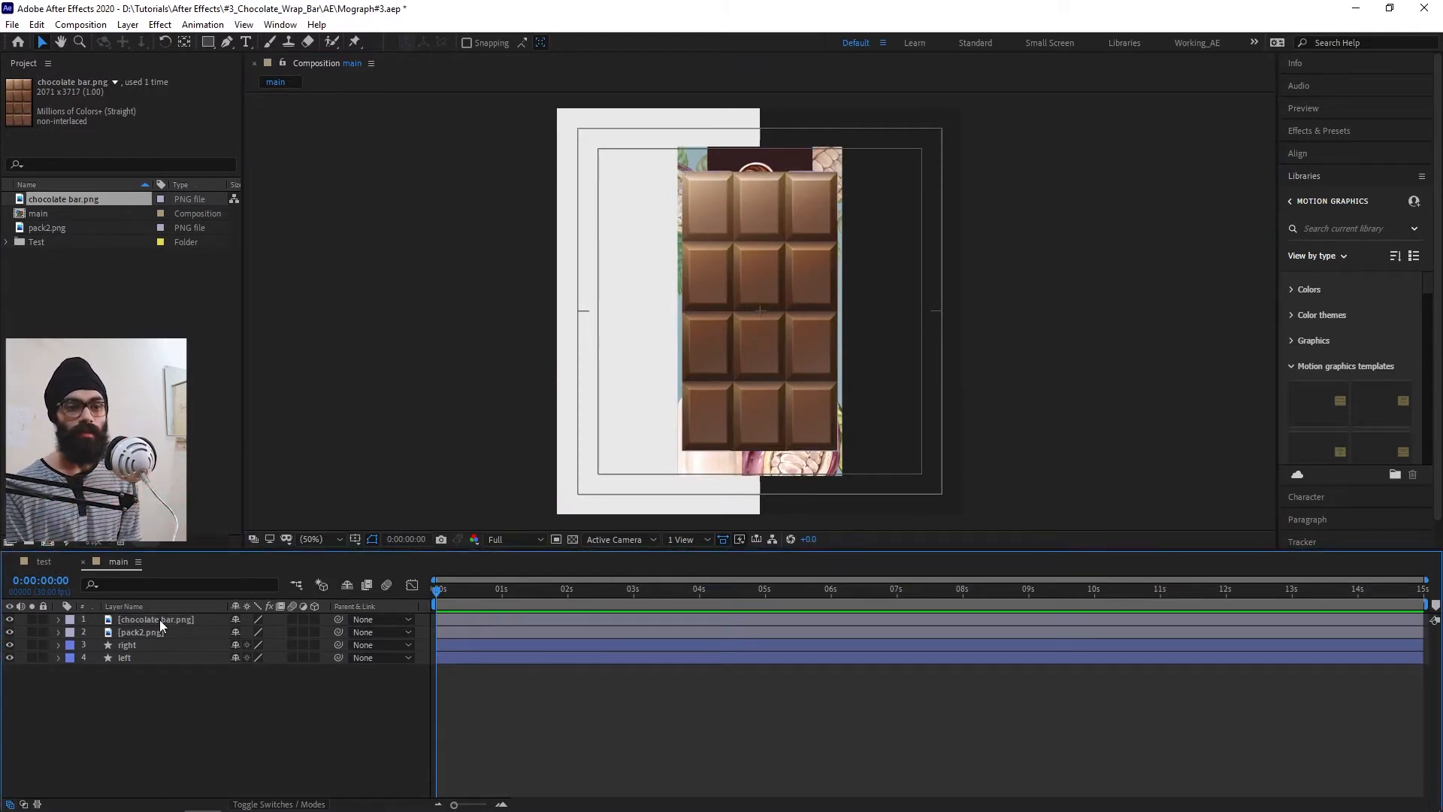
left_click_drag(160, 619, 171, 644)
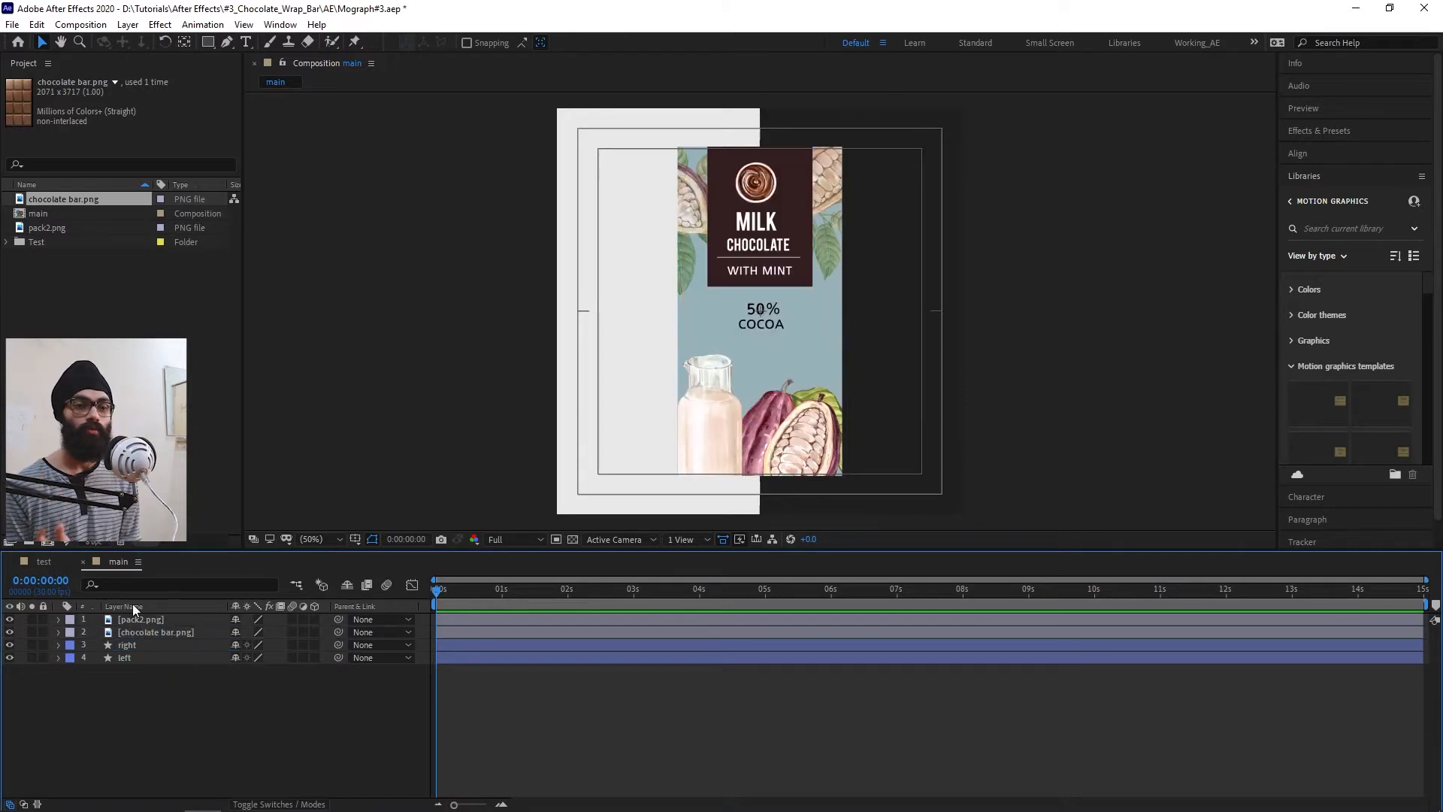
- Pre-compose the pack2.png layer as Package, leaving all attributes in main
left_click(142, 623)
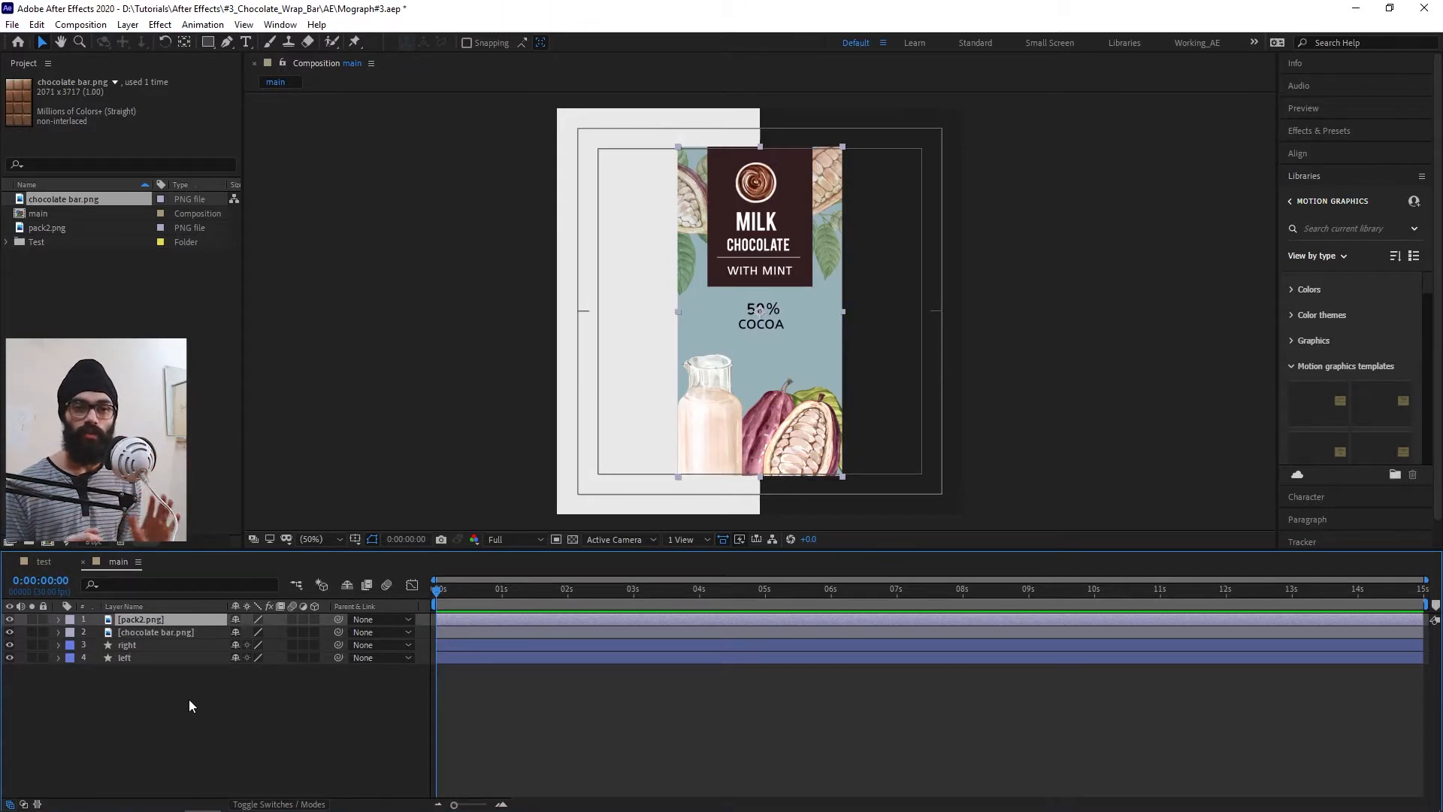
right_click(169, 620)
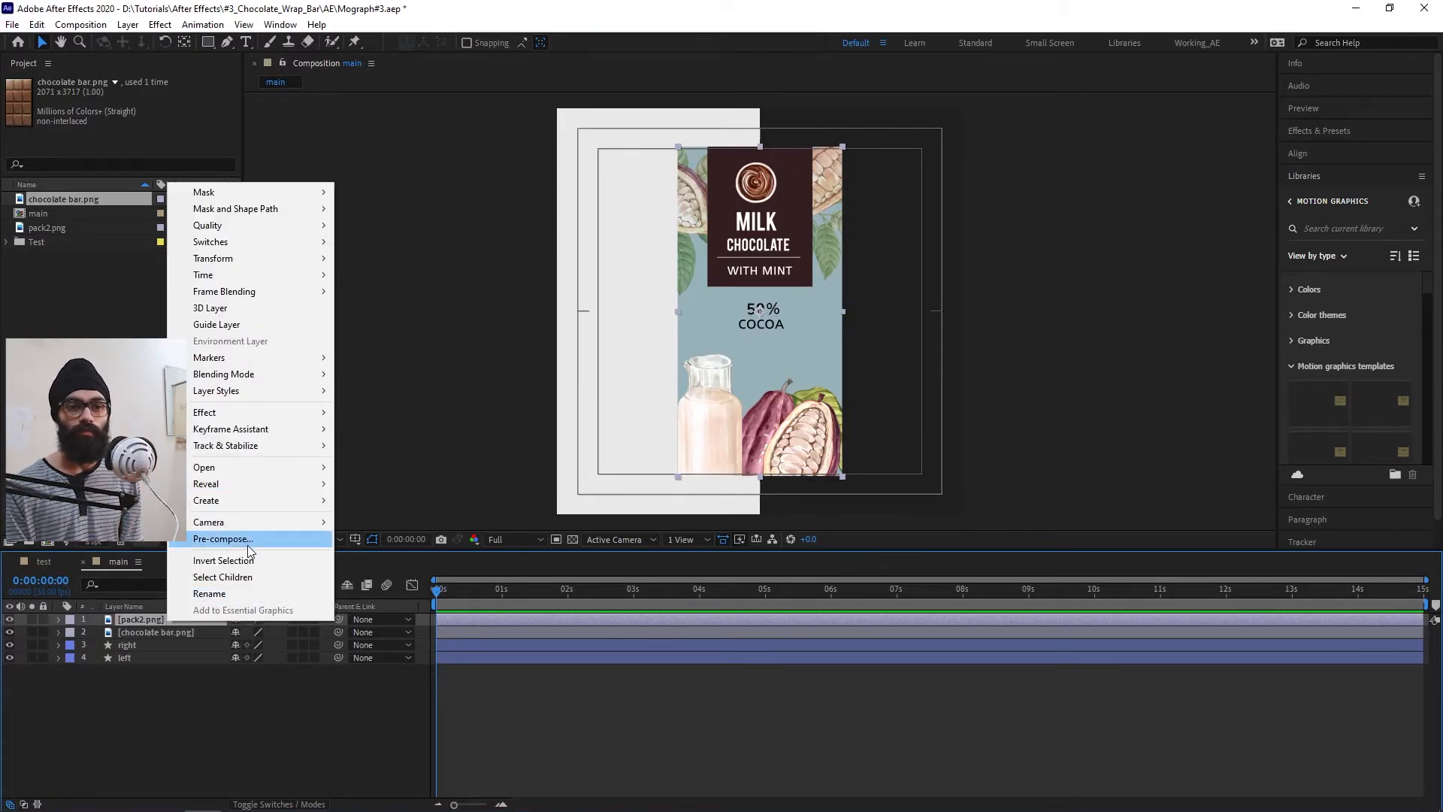
left_click(219, 719)
left_click(188, 619)
key("ctrl+shift+c")
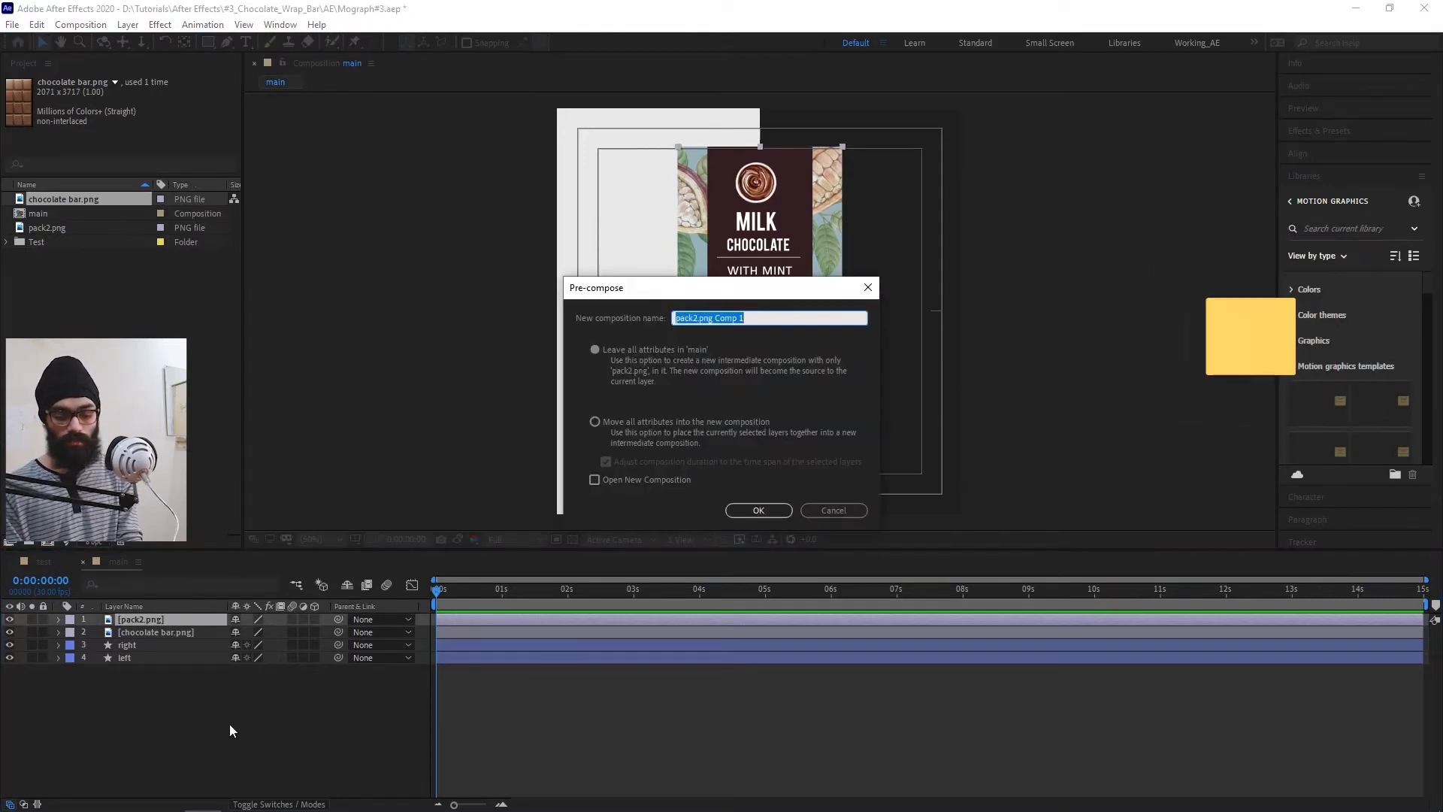
type("Package")
key("Return")
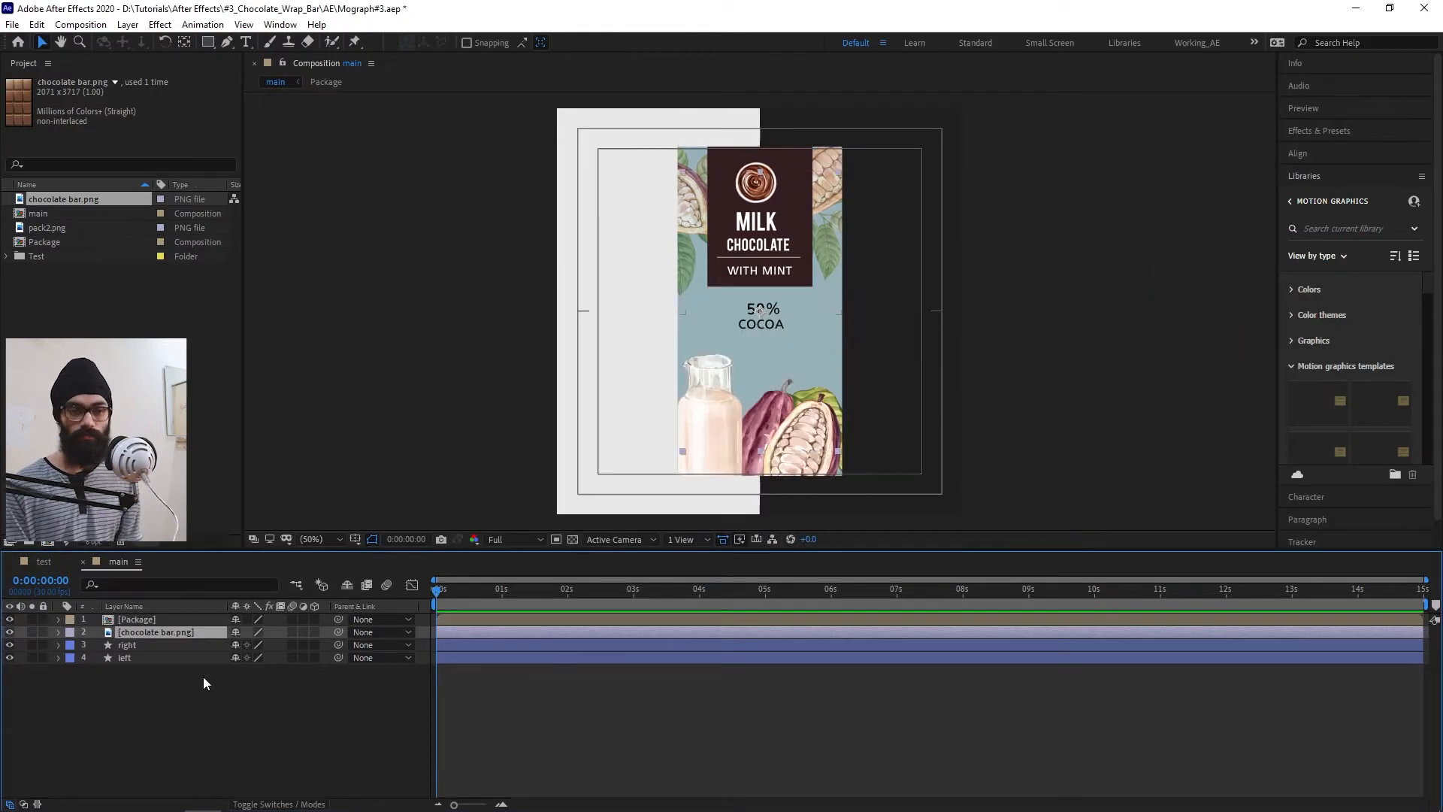
- Pre-compose the chocolate bar.png layer as Content, leaving all attributes in main, and parent it to the Package layer
key("ctrl+shift+c")
type("Con")
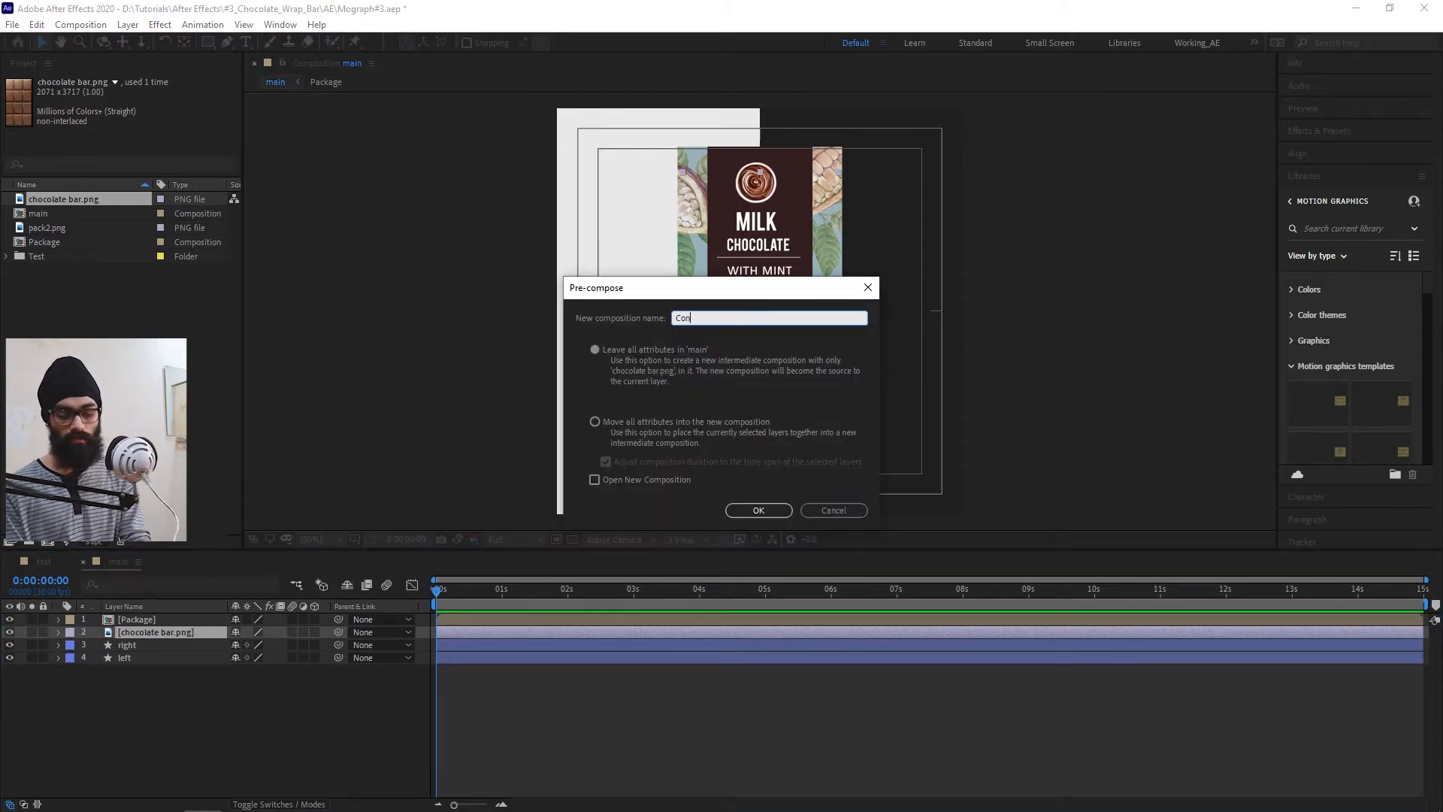
type("tent")
key("Return")
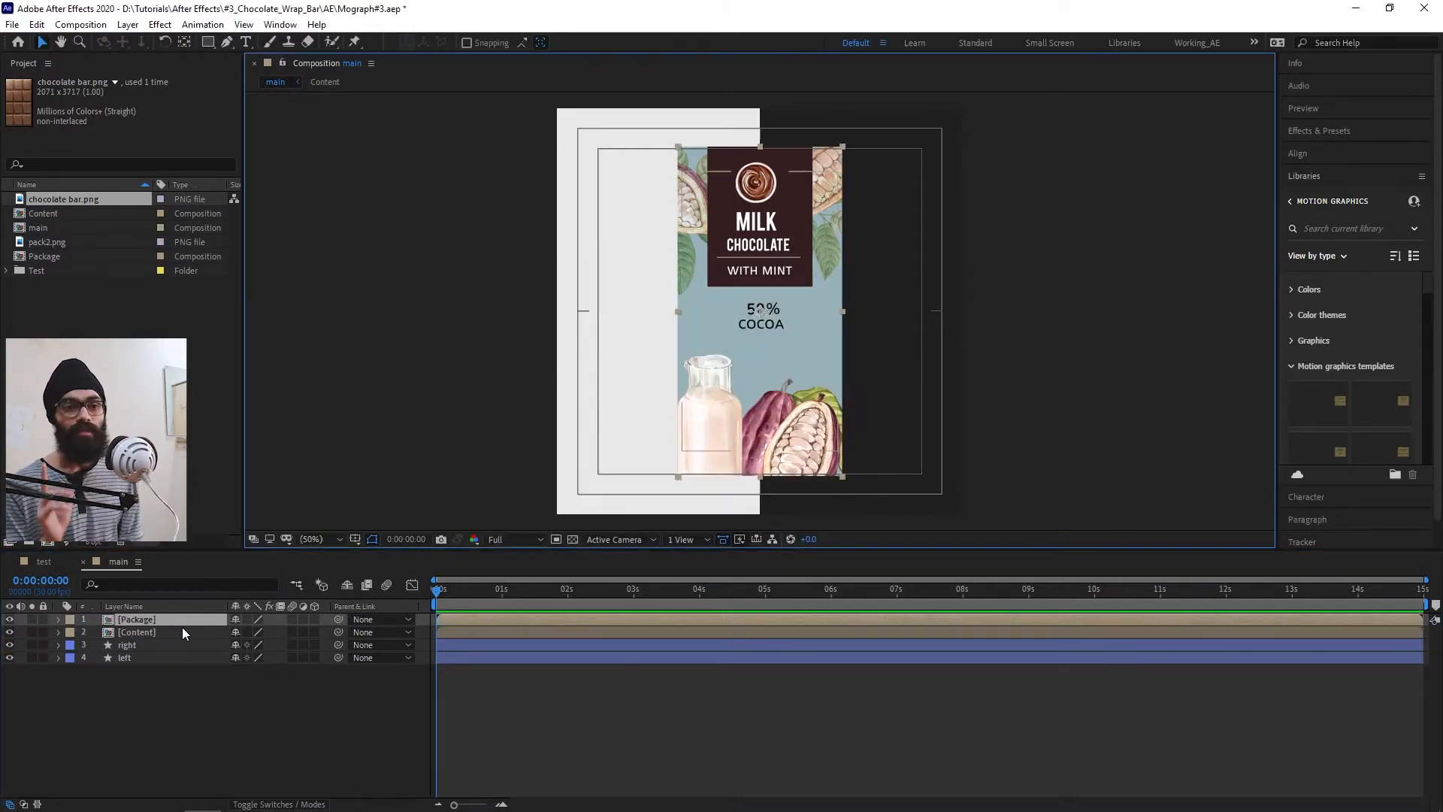
left_click(183, 629)
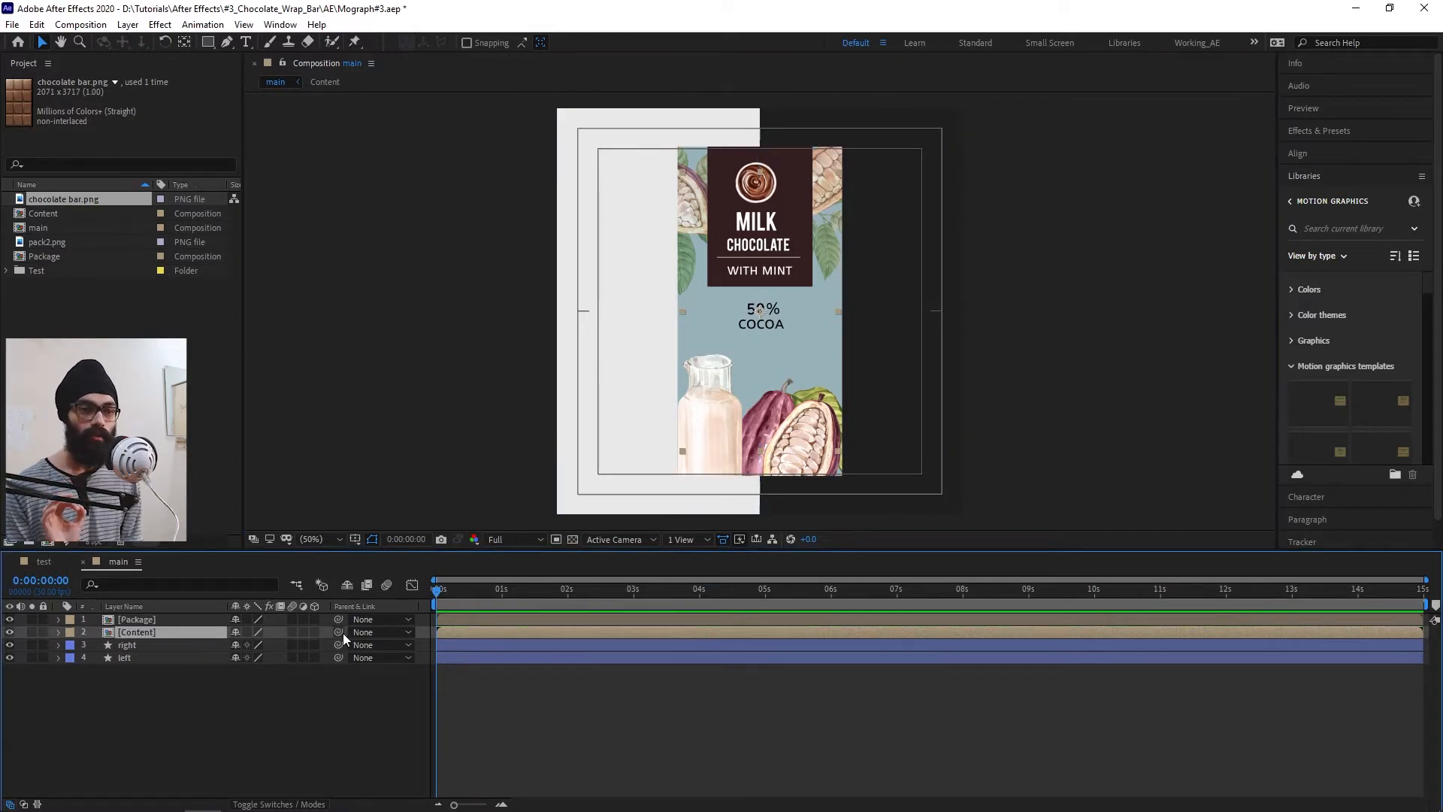
left_click_drag(340, 633, 165, 618)
- Try moving the Package layer in the composition to test the parenting, and undo the move
left_click(166, 617)
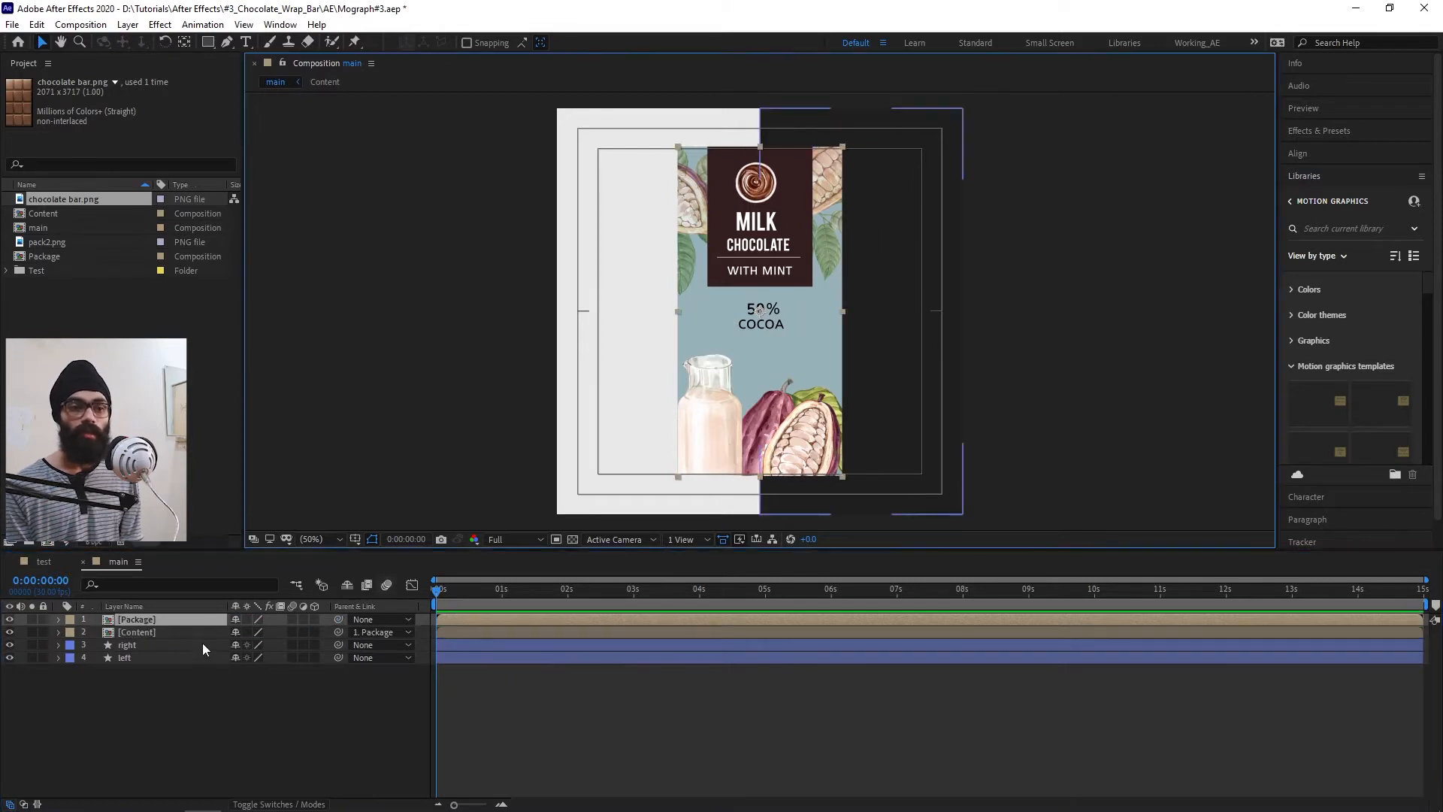
left_click_drag(794, 371, 859, 347)
key("ctrl+z")
left_click(209, 700)
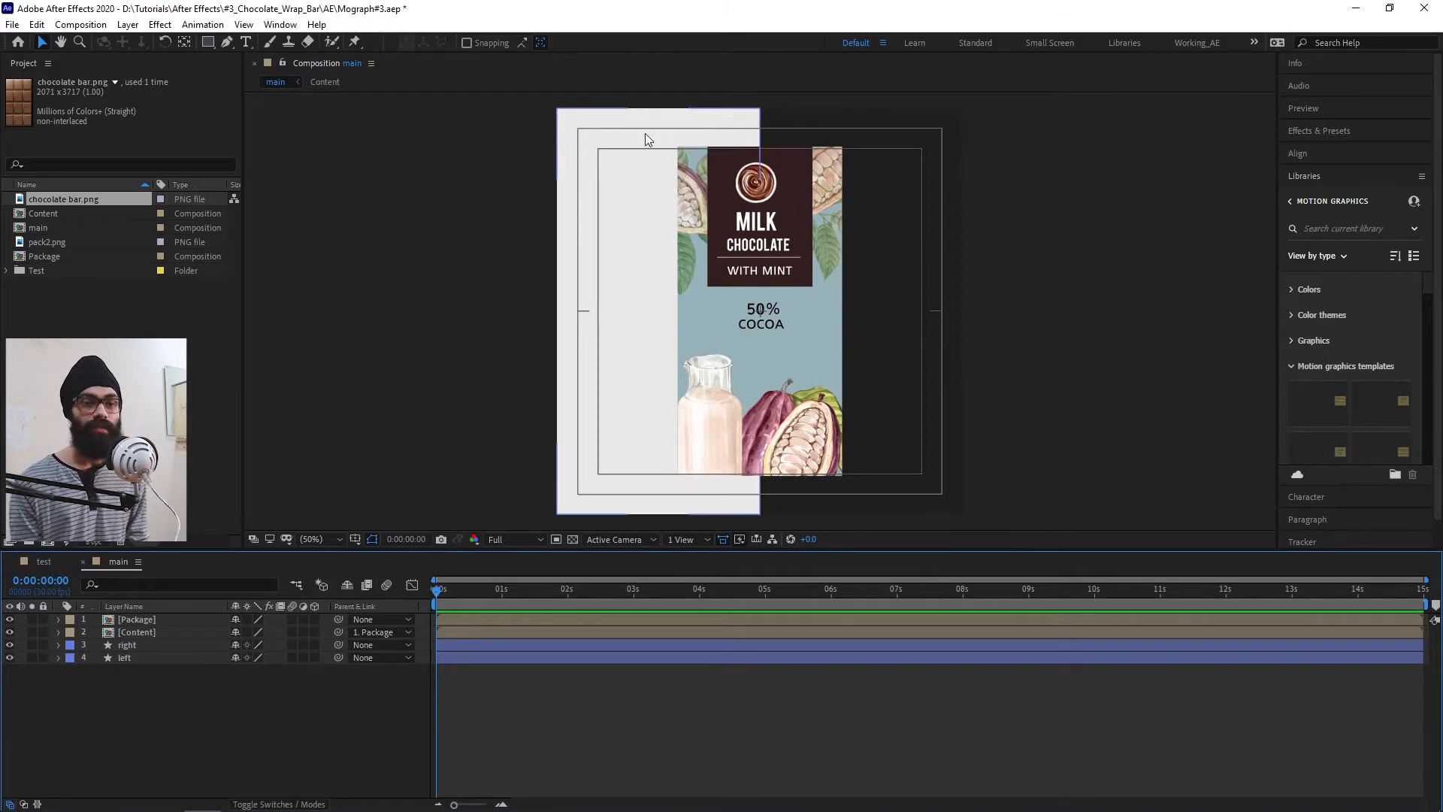
- Duplicate the right and left layers and move both copies above the Package layer
left_click(137, 646)
left_click(146, 657, "shift")
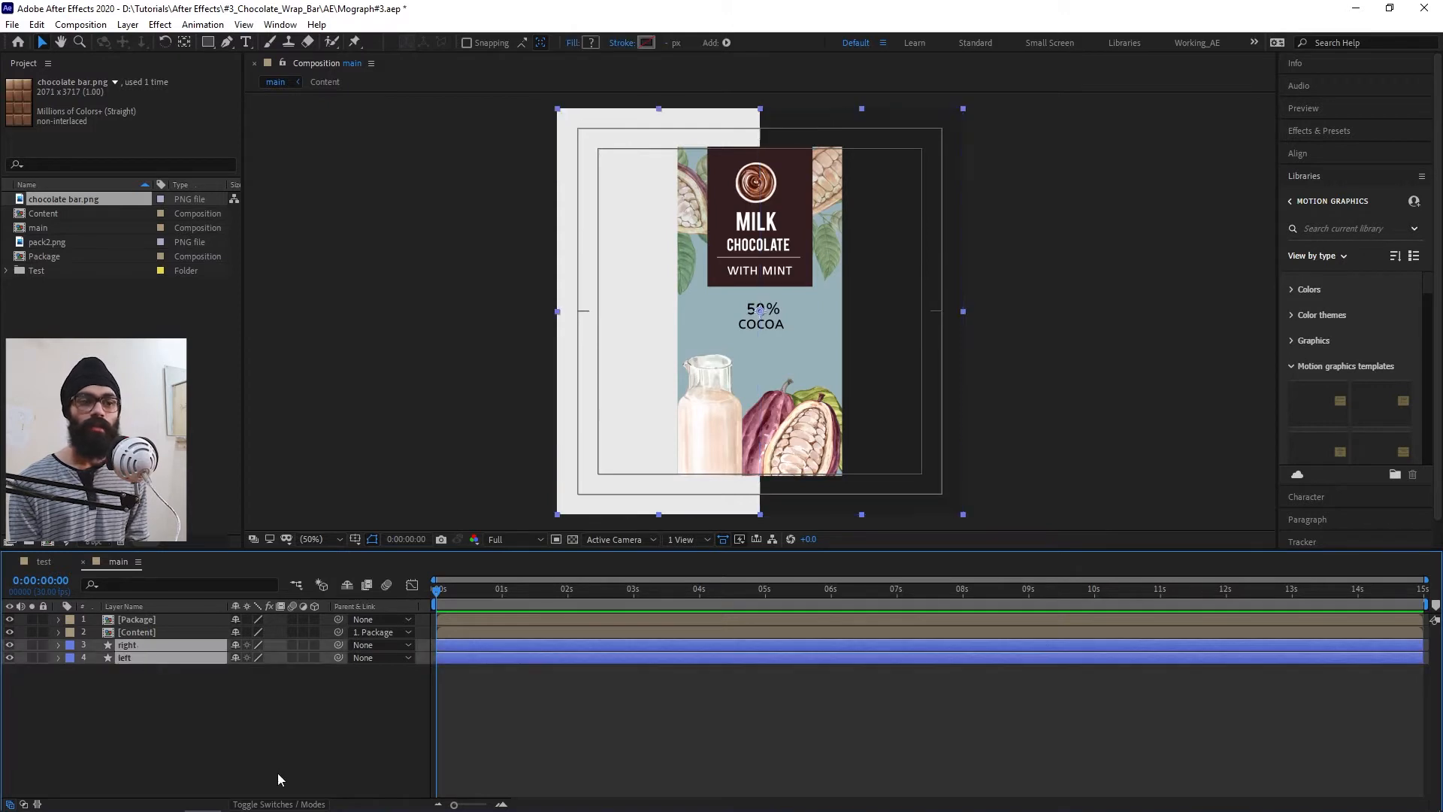
key("ctrl+d")
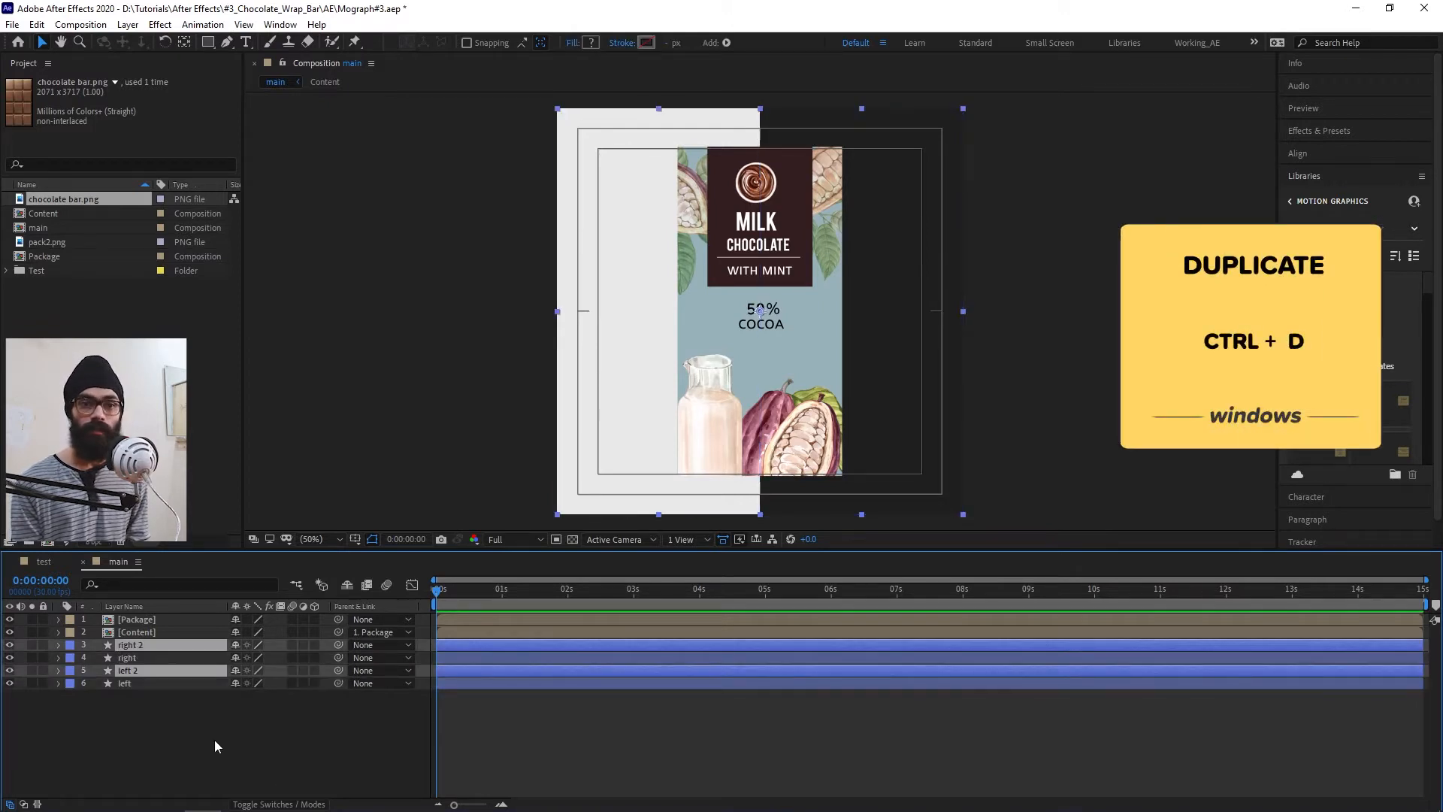
left_click_drag(181, 670, 158, 618)
- Hide the right 2 and left 2 layers
left_click(10, 619)
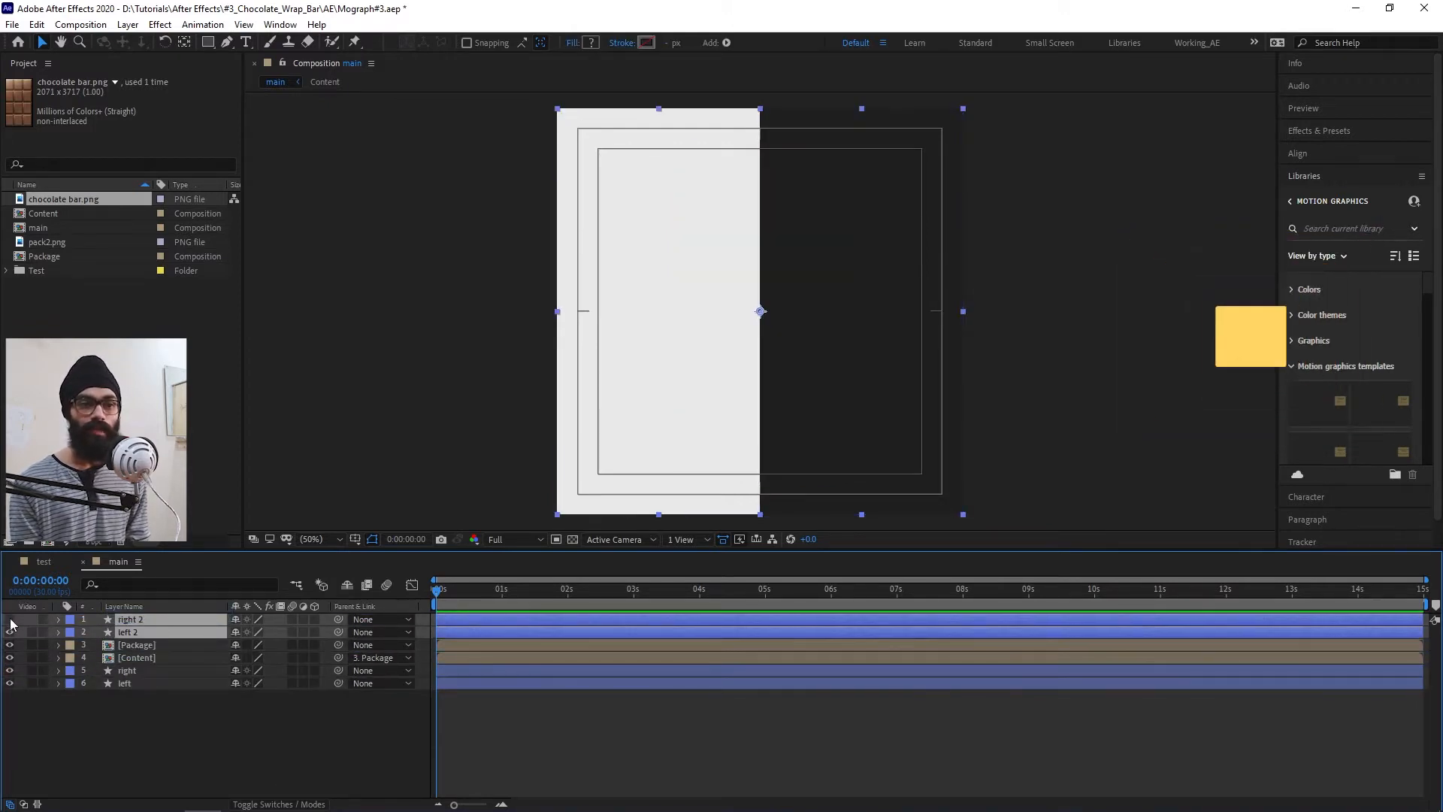
left_click(10, 632)
left_click(403, 390)
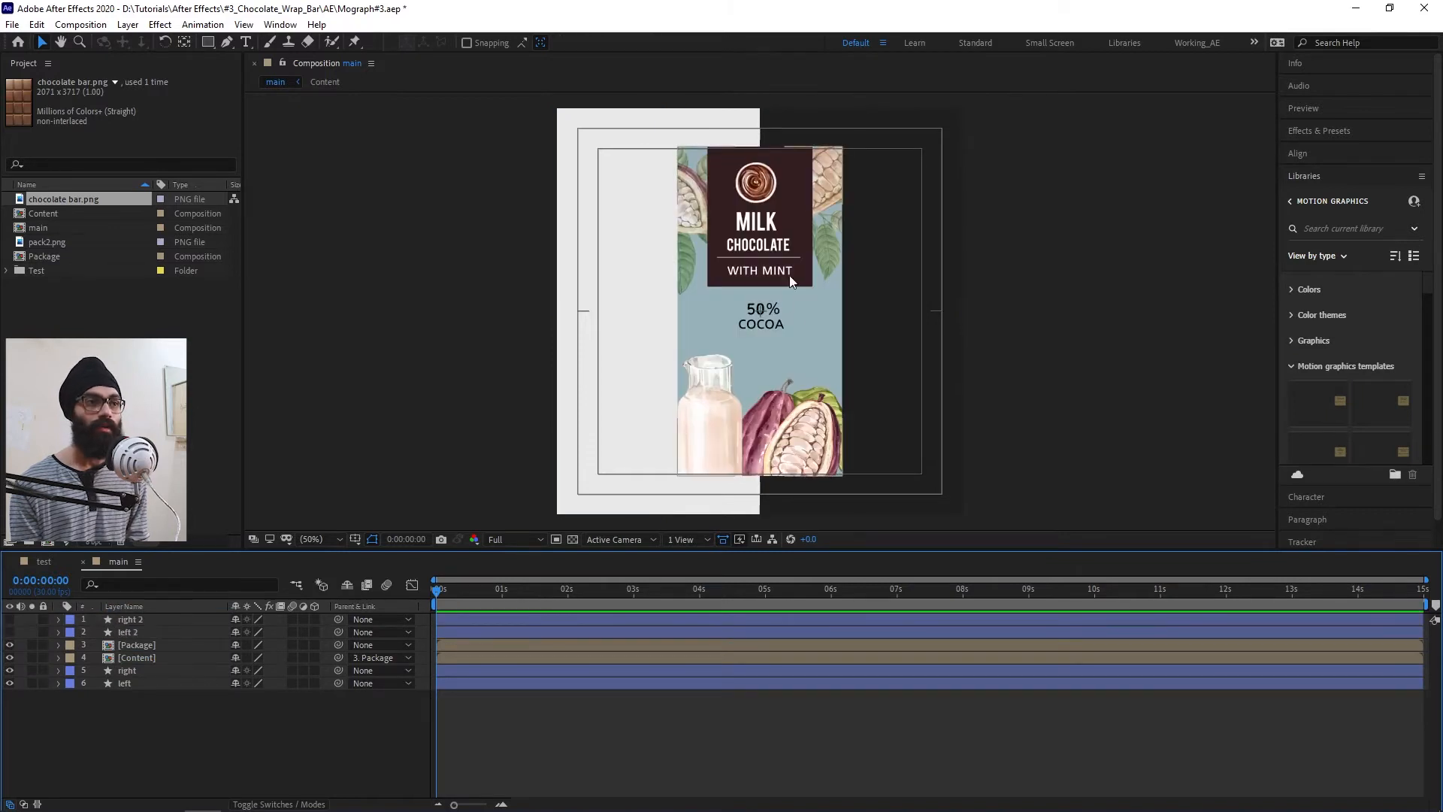
- Place the Package layer between right 2 and left 2, and rename the two duplicates right matte and left matte
left_click(146, 620)
mouse_move(148, 620)
left_mouse_down()
mouse_move(181, 639)
mouse_move(151, 648)
left_mouse_up()
left_click(151, 620)
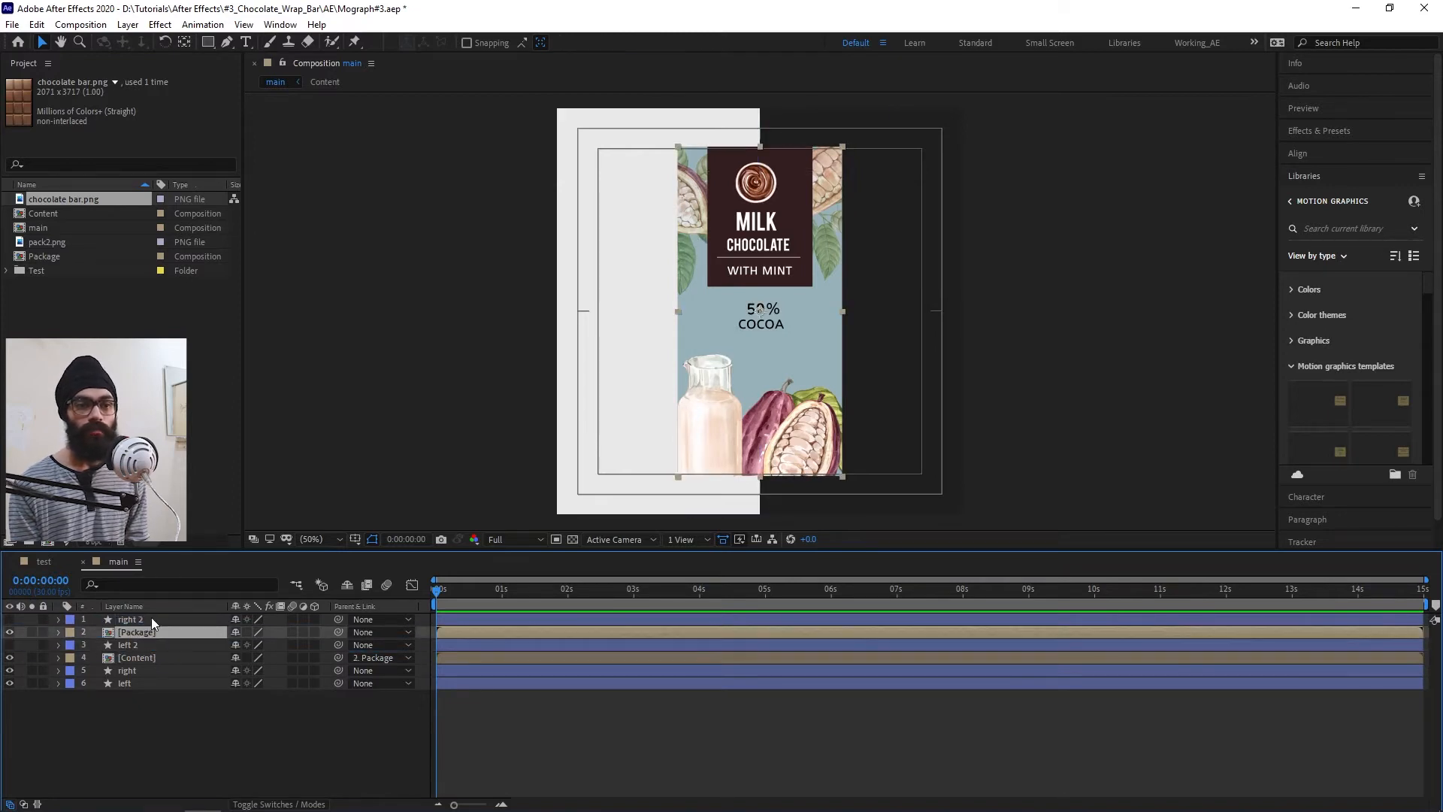
key("Return")
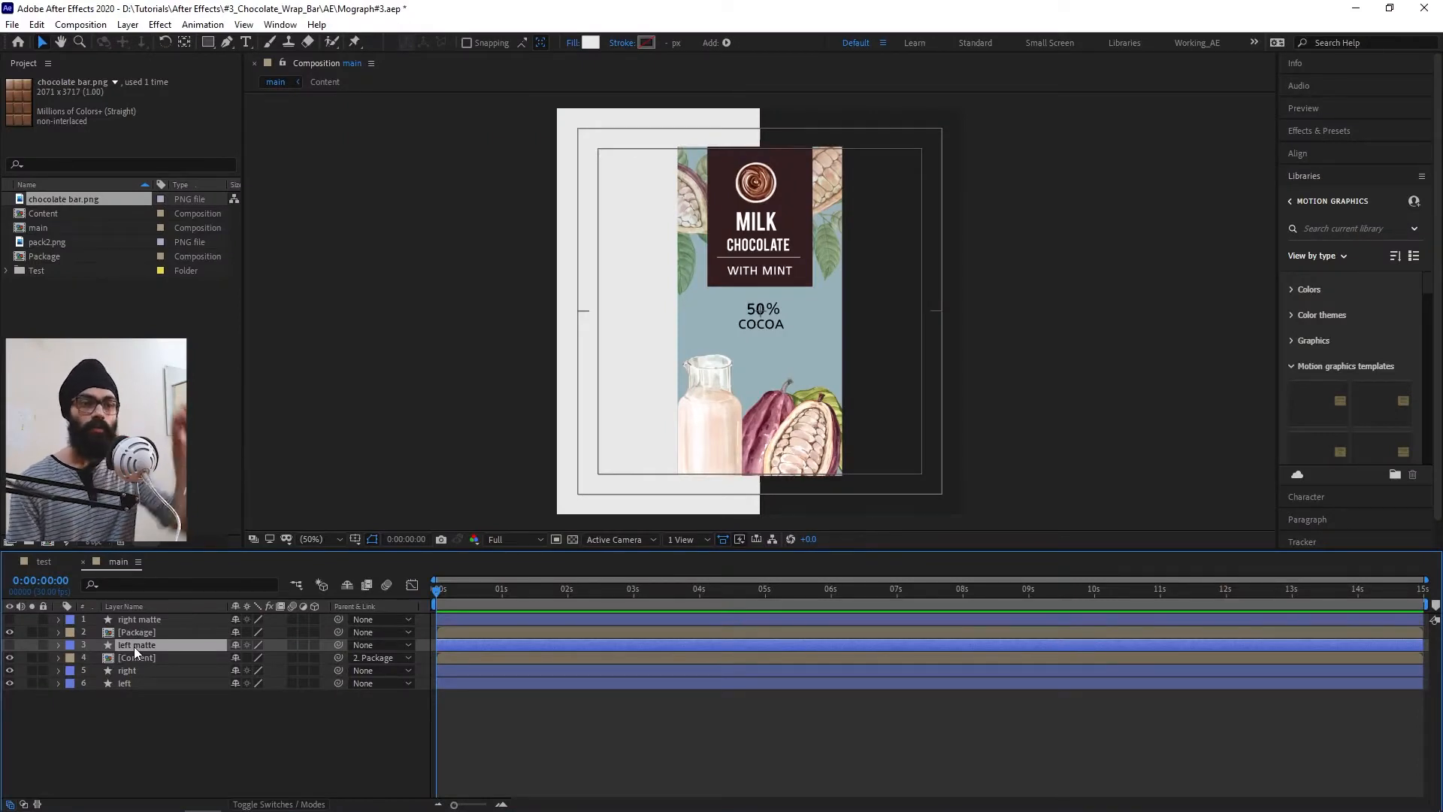
- Set the Package layer's track matte to Alpha Matte "right matte", test it by moving the layer, and undo the move
left_click(174, 632)
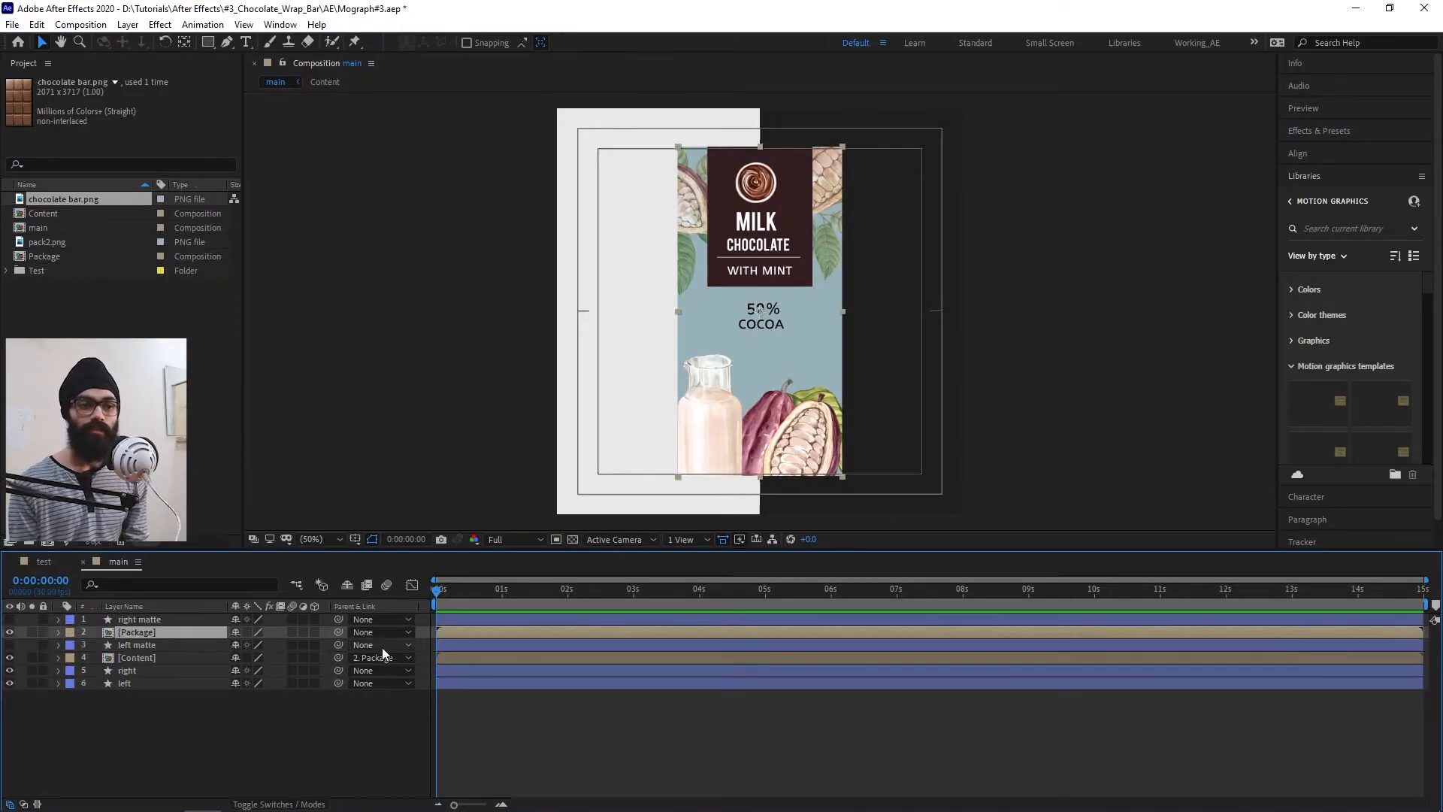
key("F4")
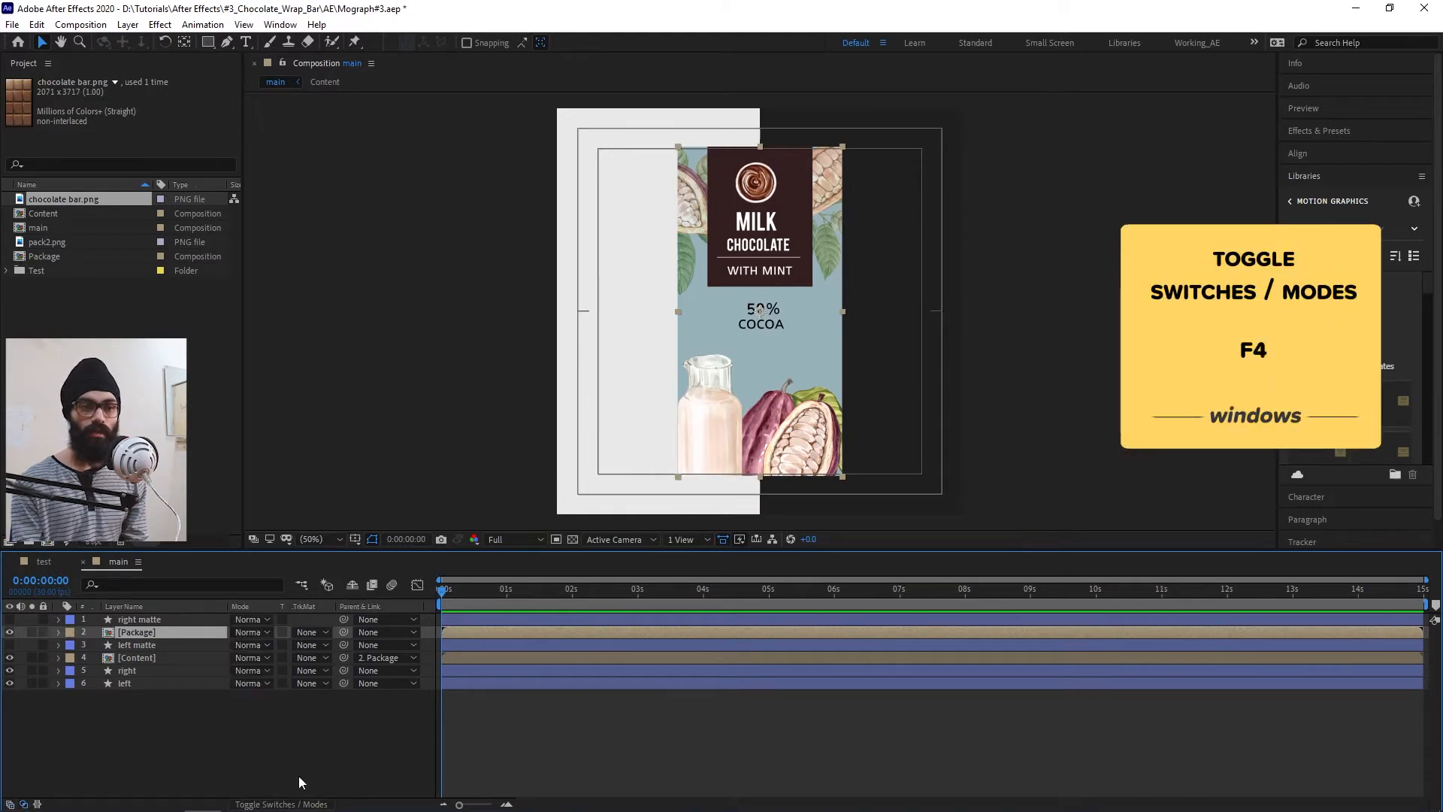
left_click(314, 634)
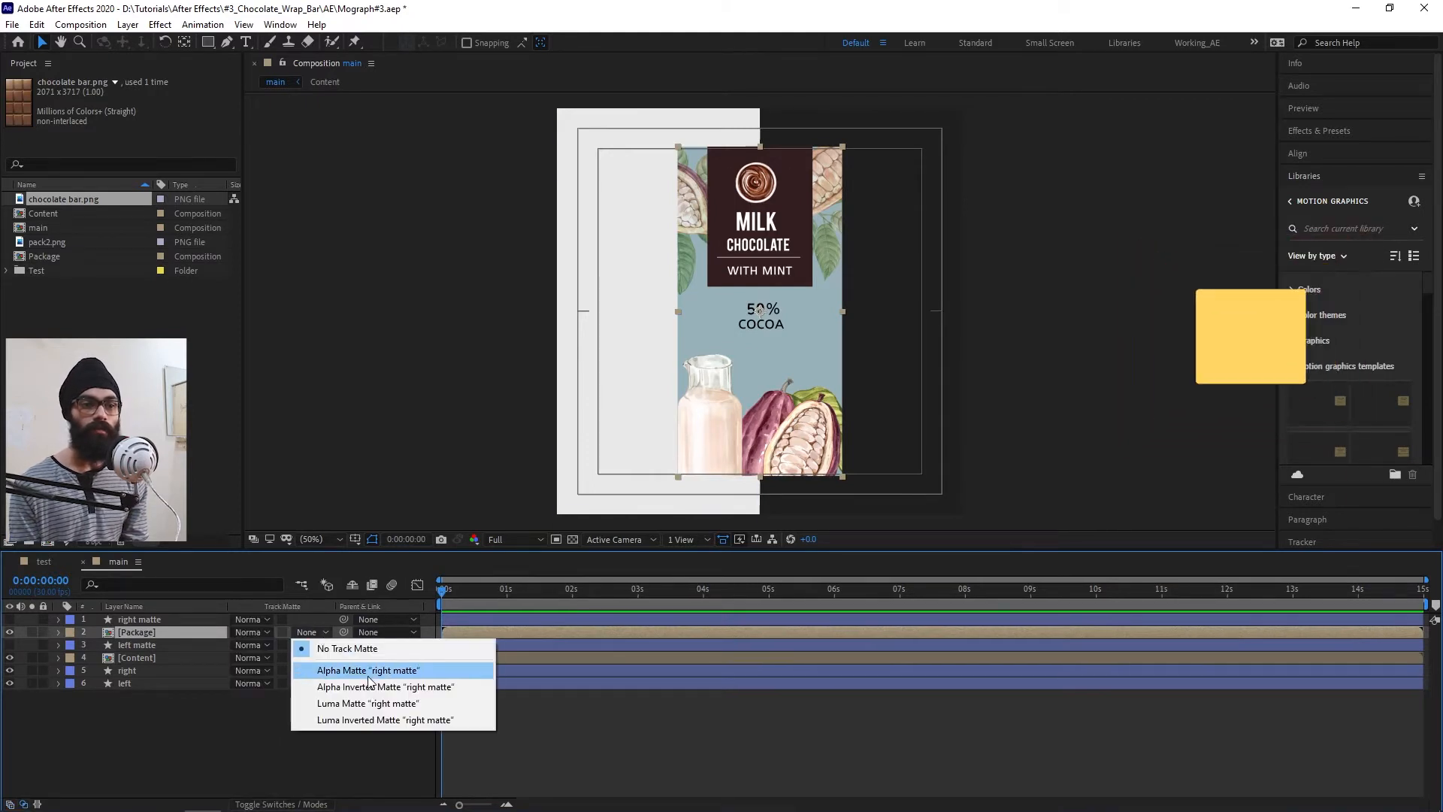
left_click(334, 665)
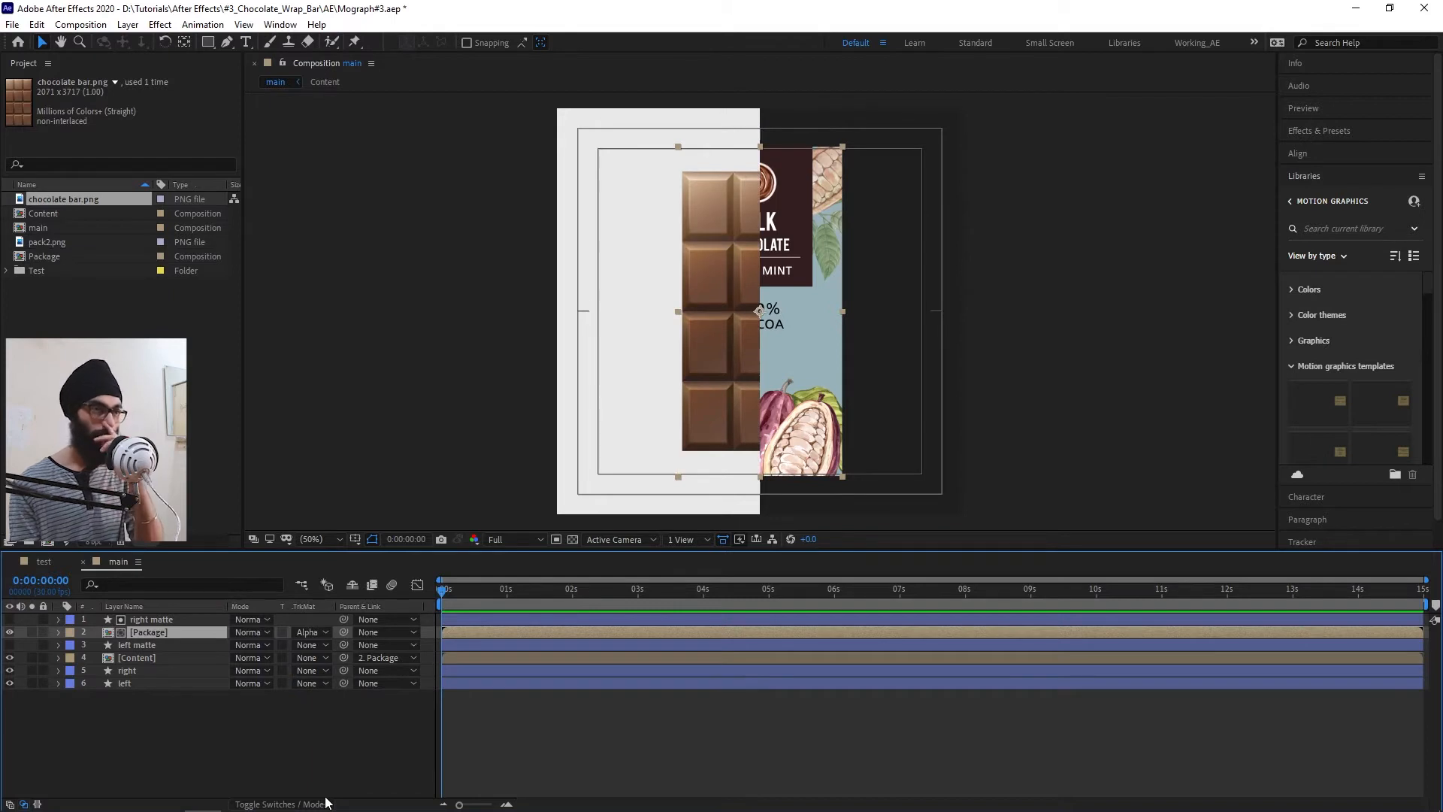
left_click_drag(806, 361, 859, 371)
key("ctrl+z")
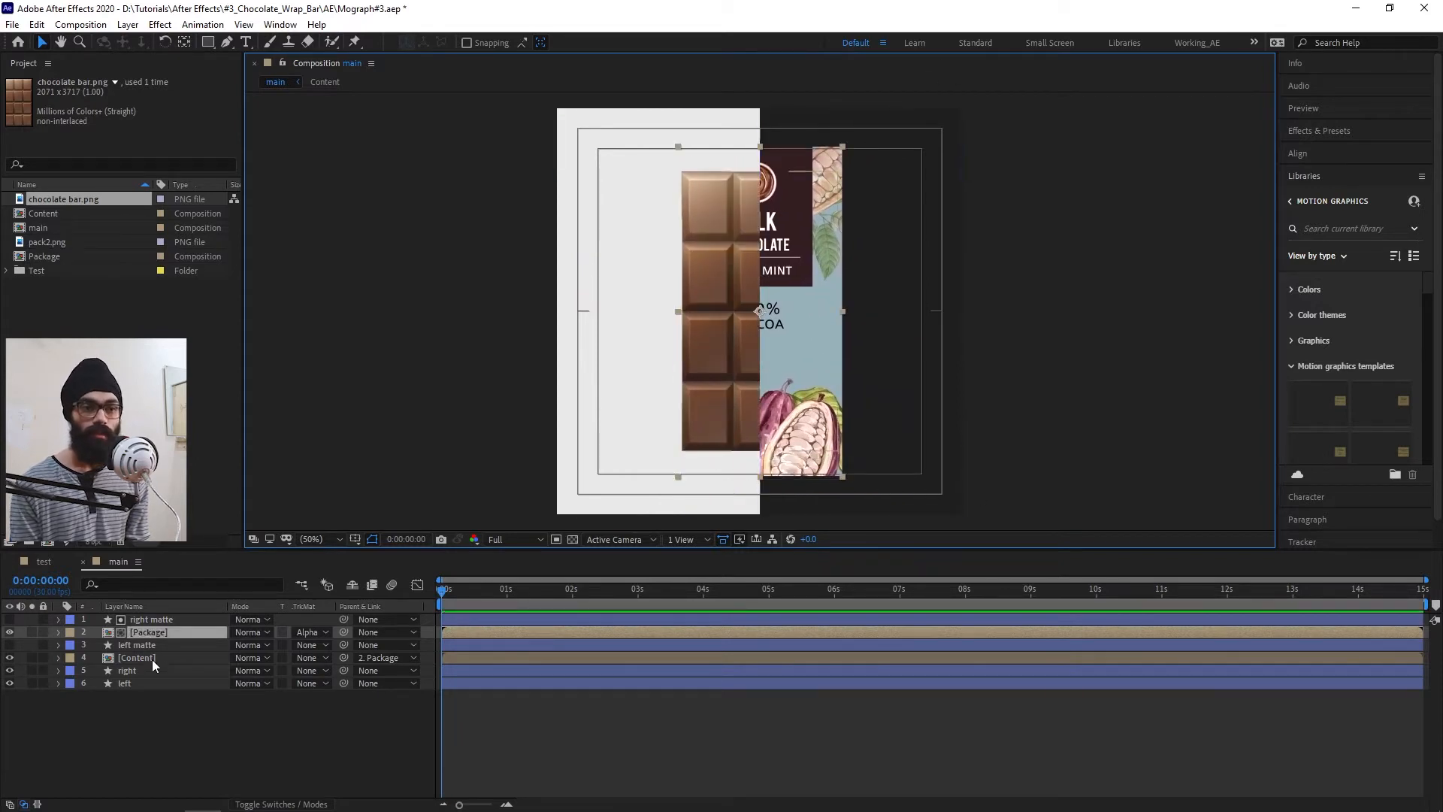
- Set the Content layer's track matte to Alpha Matte "left matte", test it by moving the layer, and undo the move
left_click(152, 658)
left_click(324, 657)
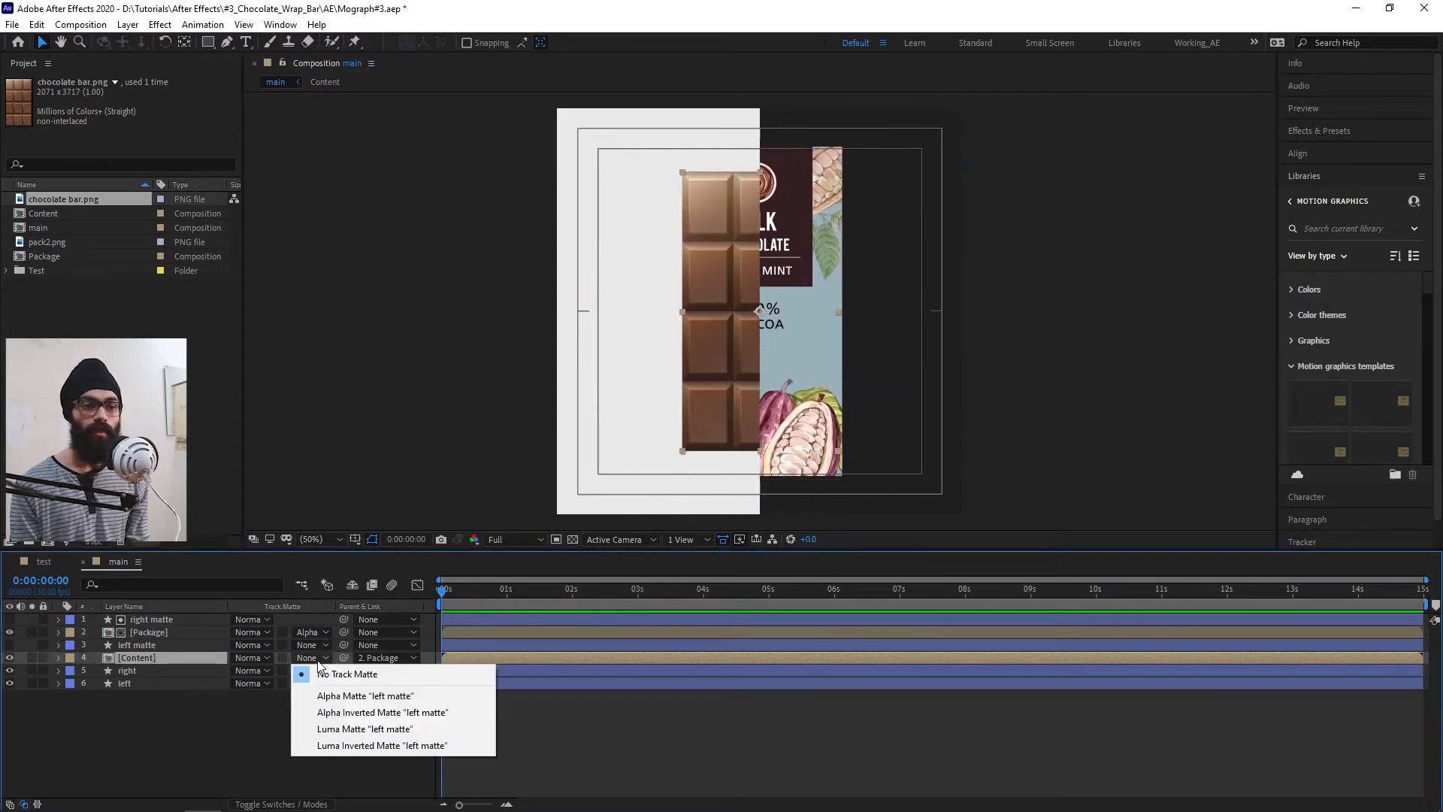
left_click(355, 697)
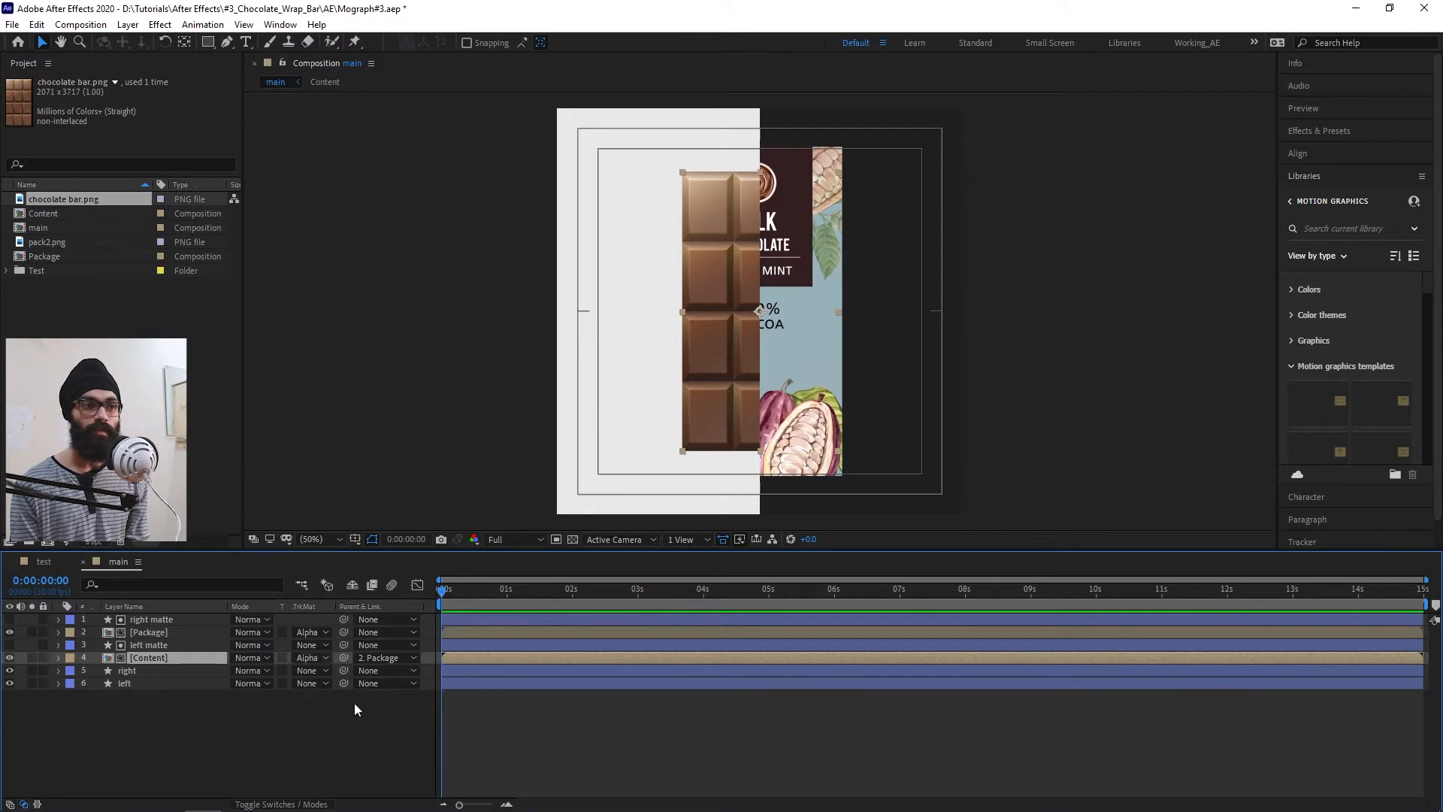
left_click(163, 659)
left_click_drag(746, 376, 774, 397)
key("ctrl+z")
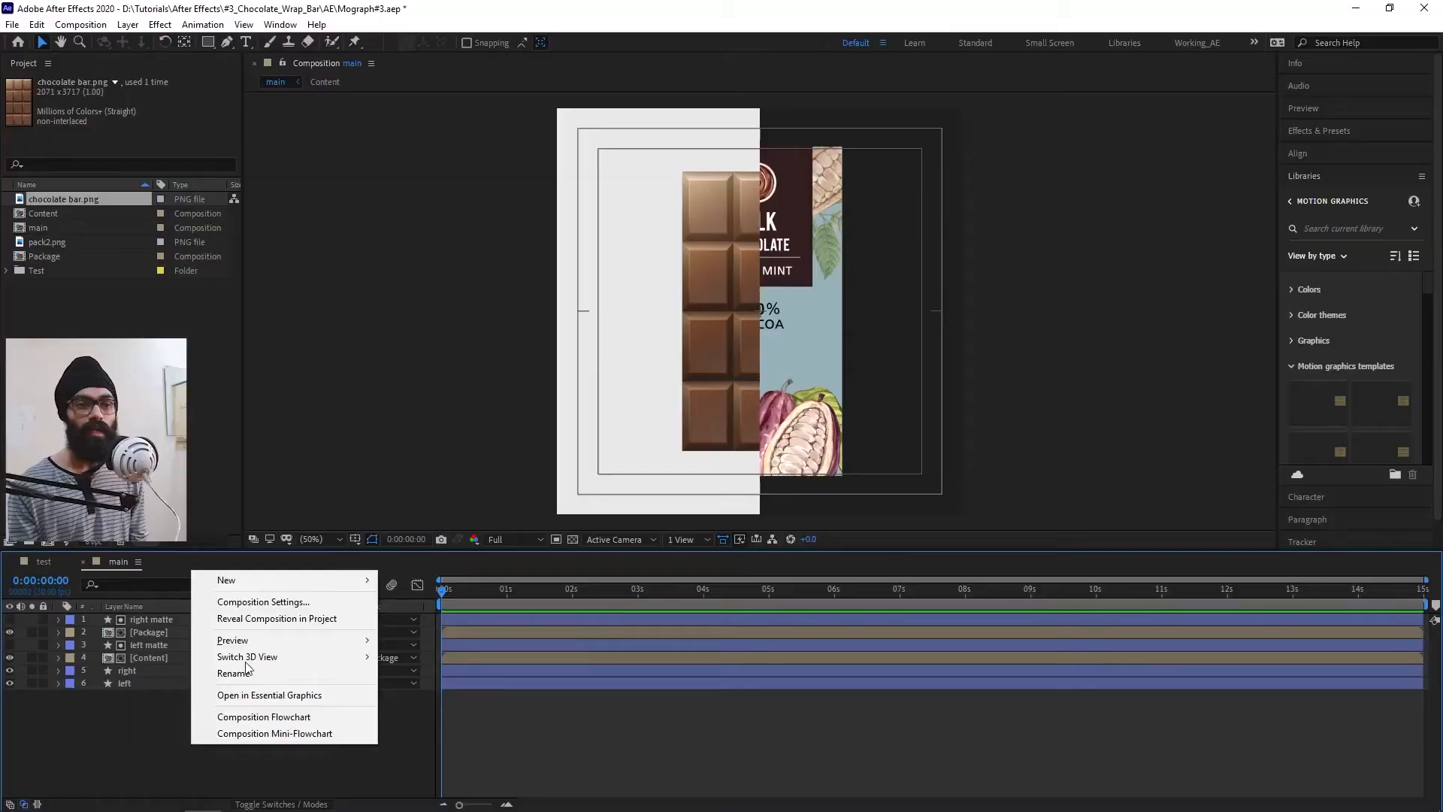
- Add a null object to the main composition and rename it Control
mouse_move(281, 579)
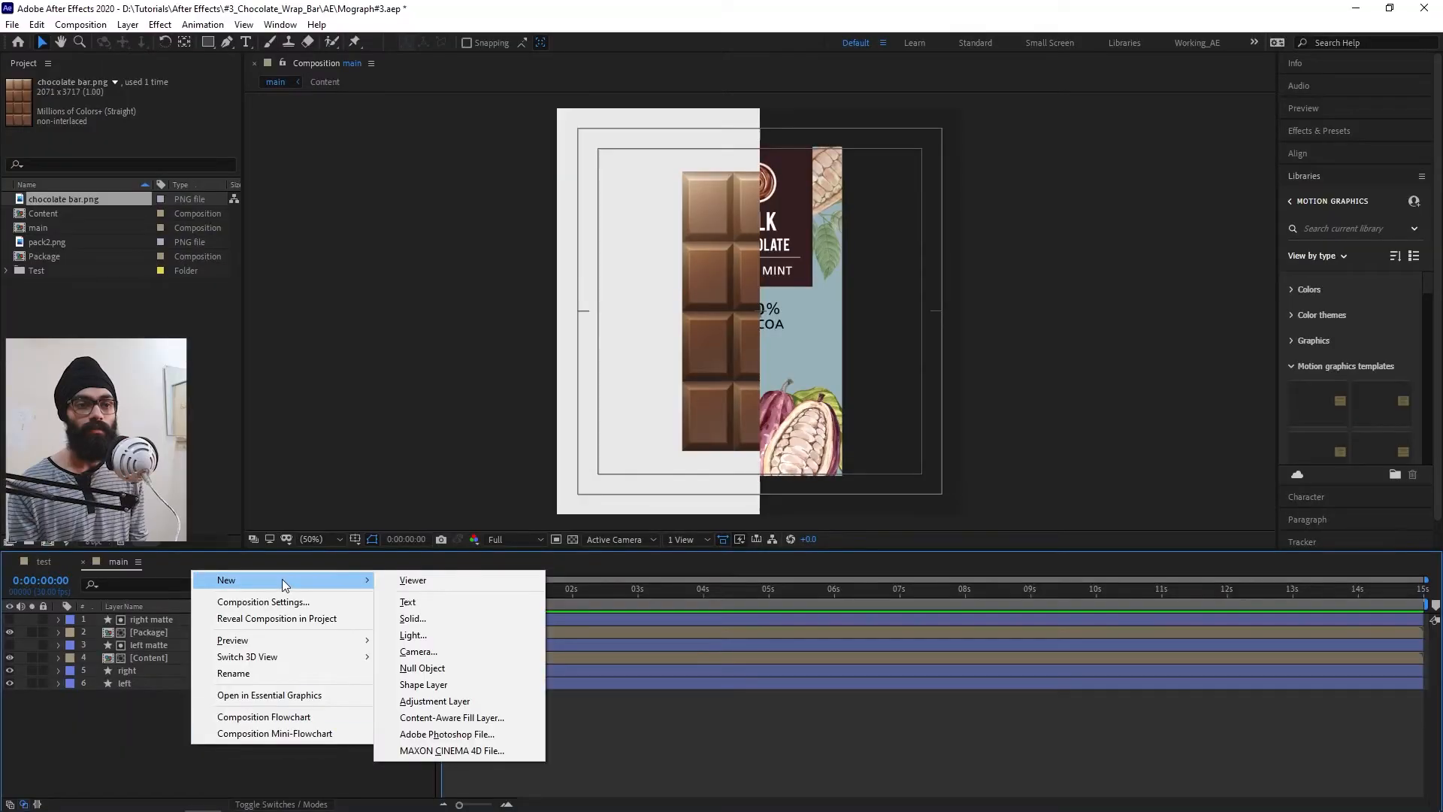
left_click(466, 668)
key("Return")
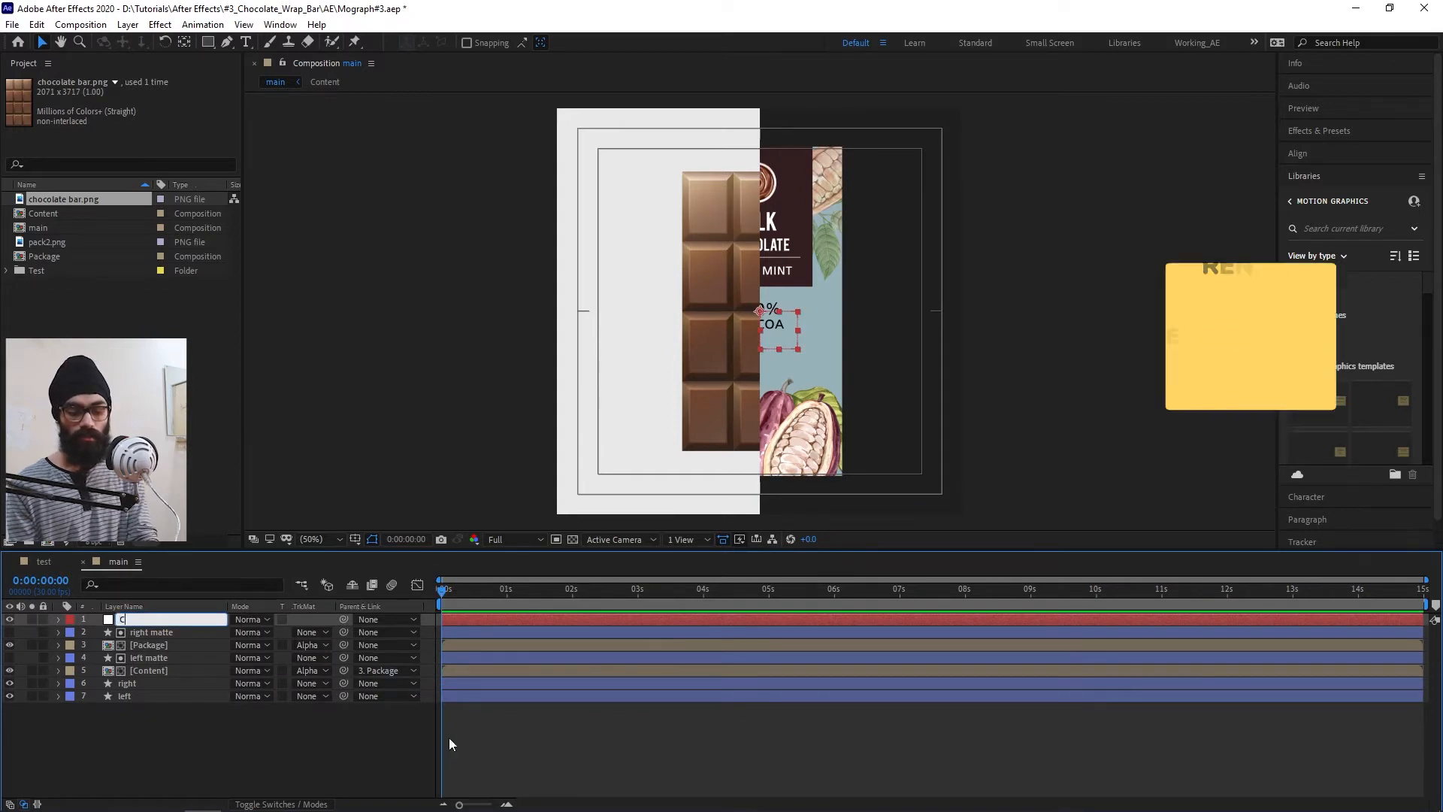
type("Control")
key("Return")
- Parent the Package layer to the Control null
left_click(344, 648)
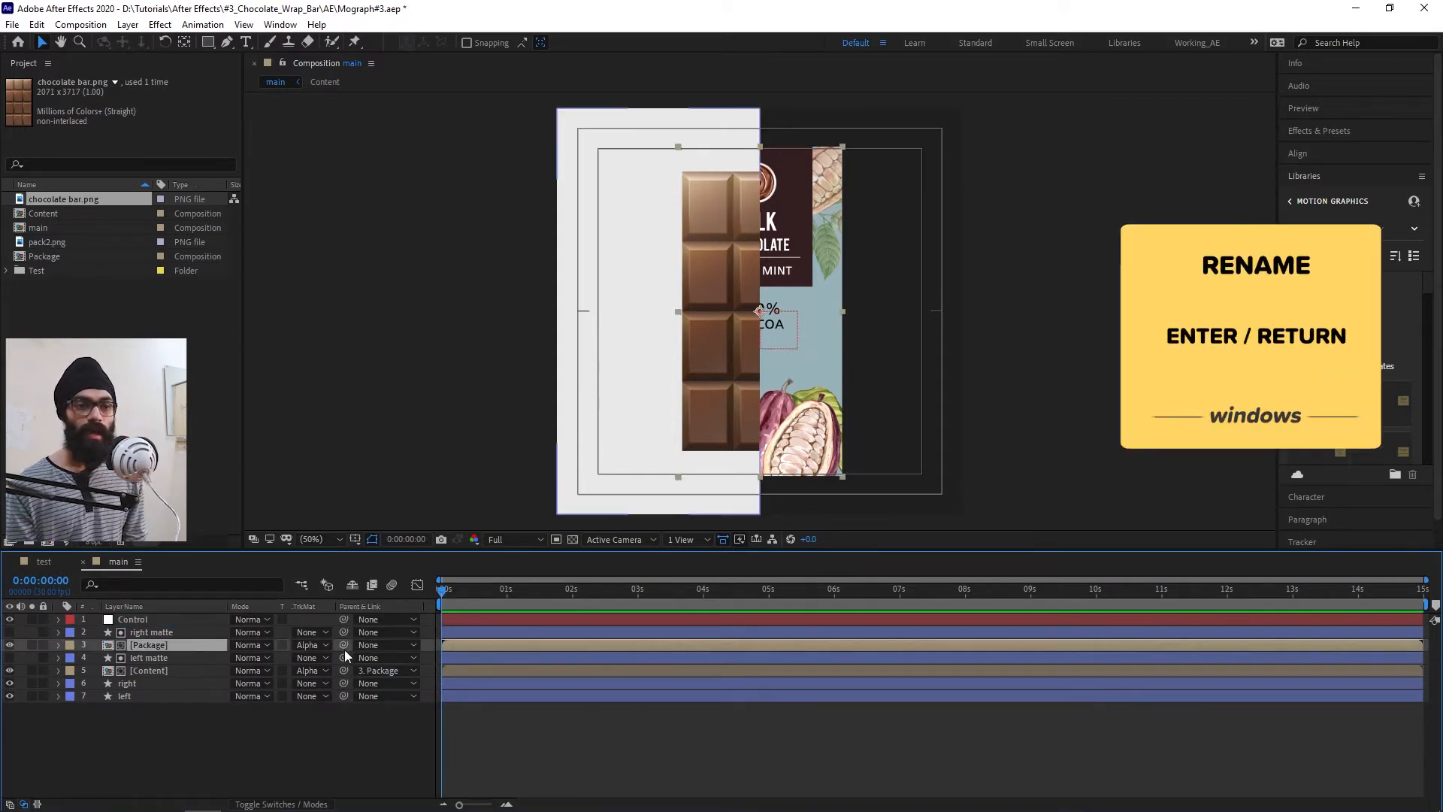
left_click_drag(344, 647, 159, 621)
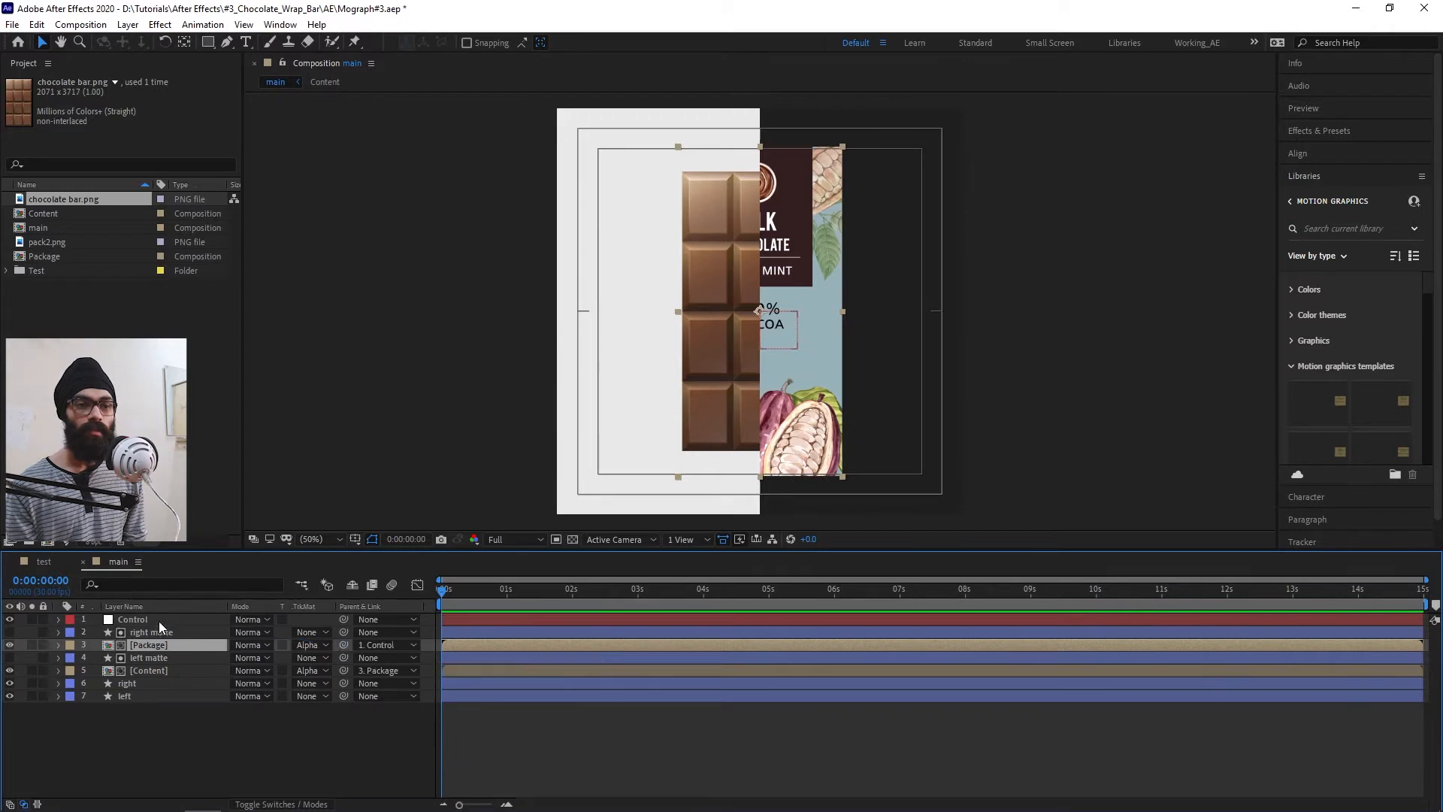
left_click(128, 624)
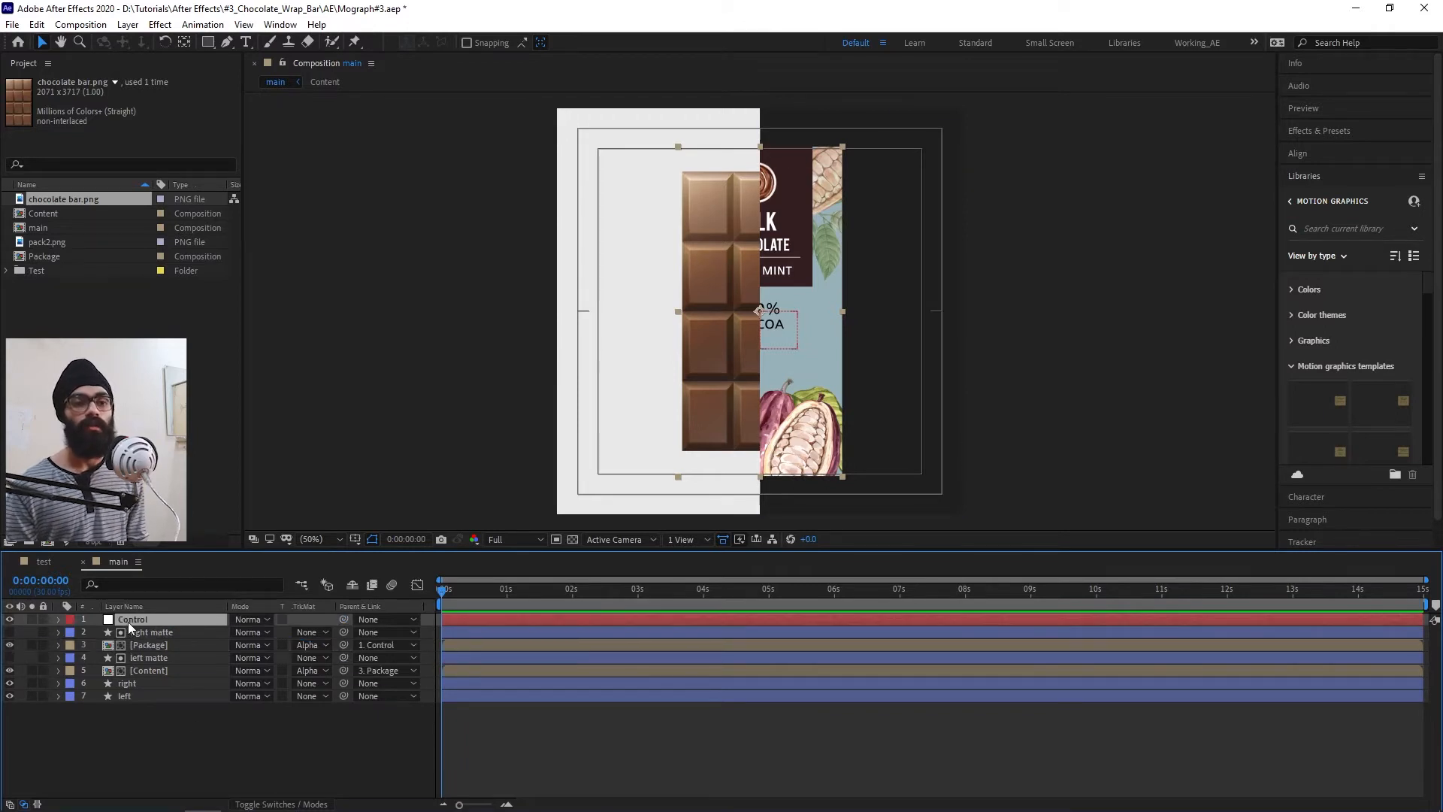
left_click(166, 753)
- Try moving the Control null in the composition to test that Package and Content follow it
left_click(168, 669)
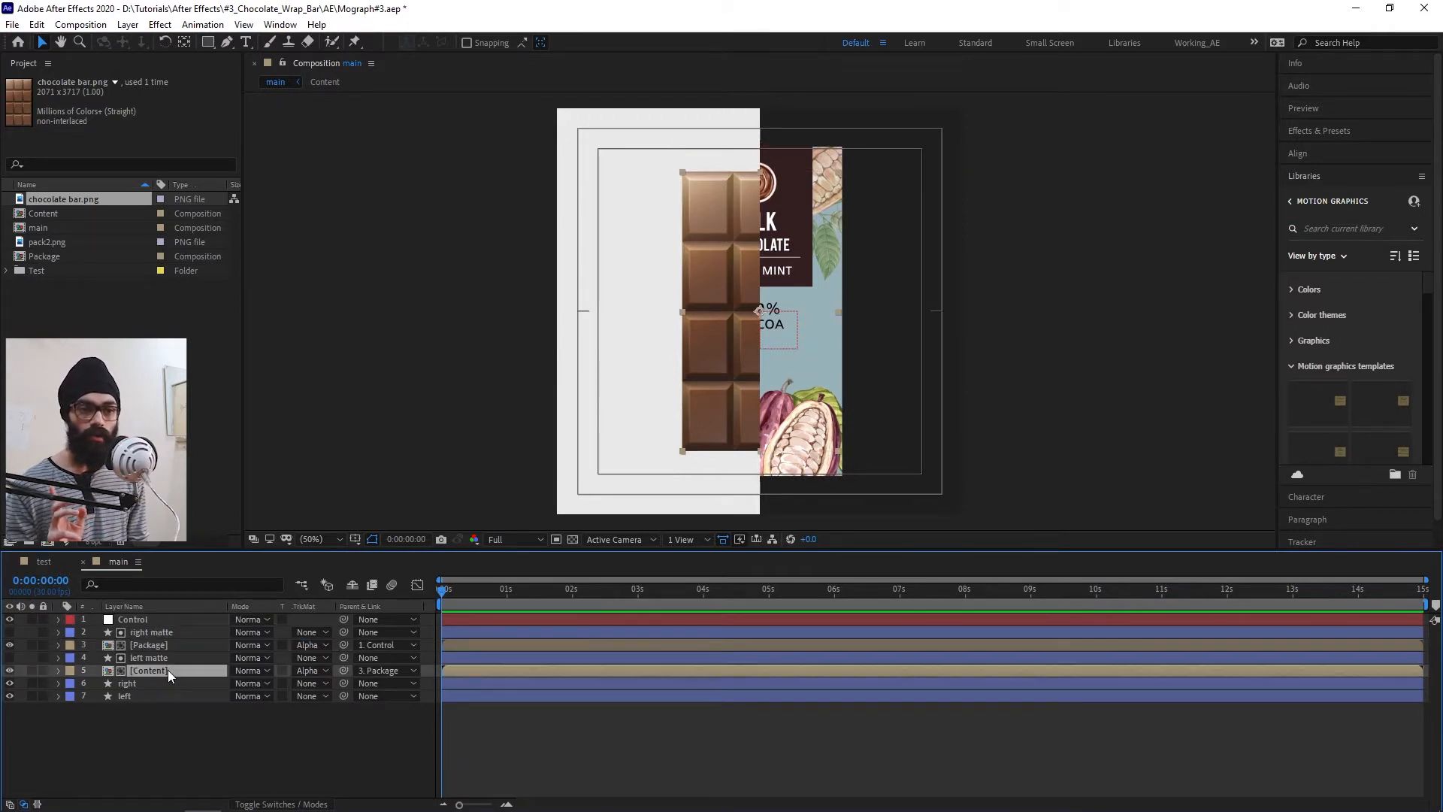
left_click(154, 645)
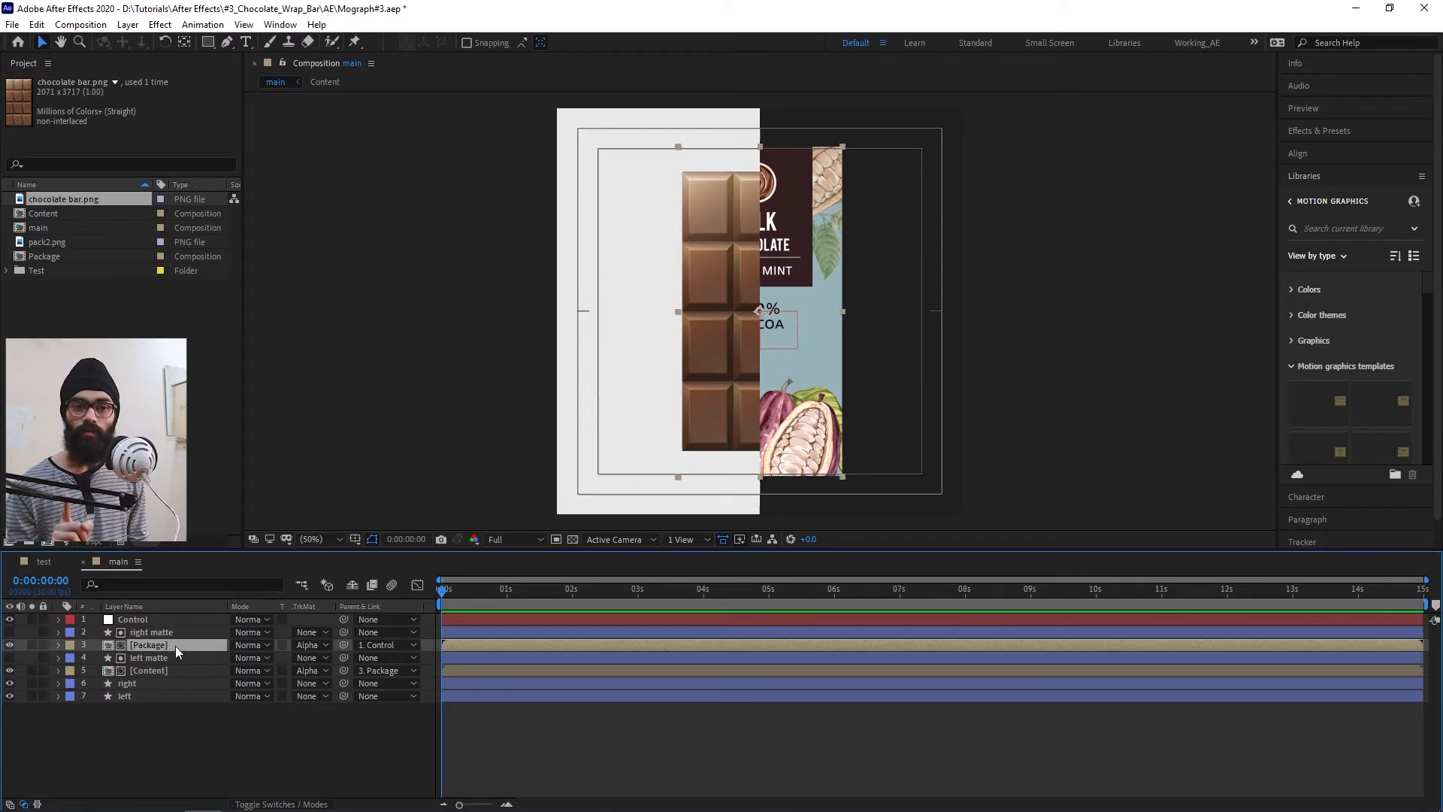
left_click(168, 619)
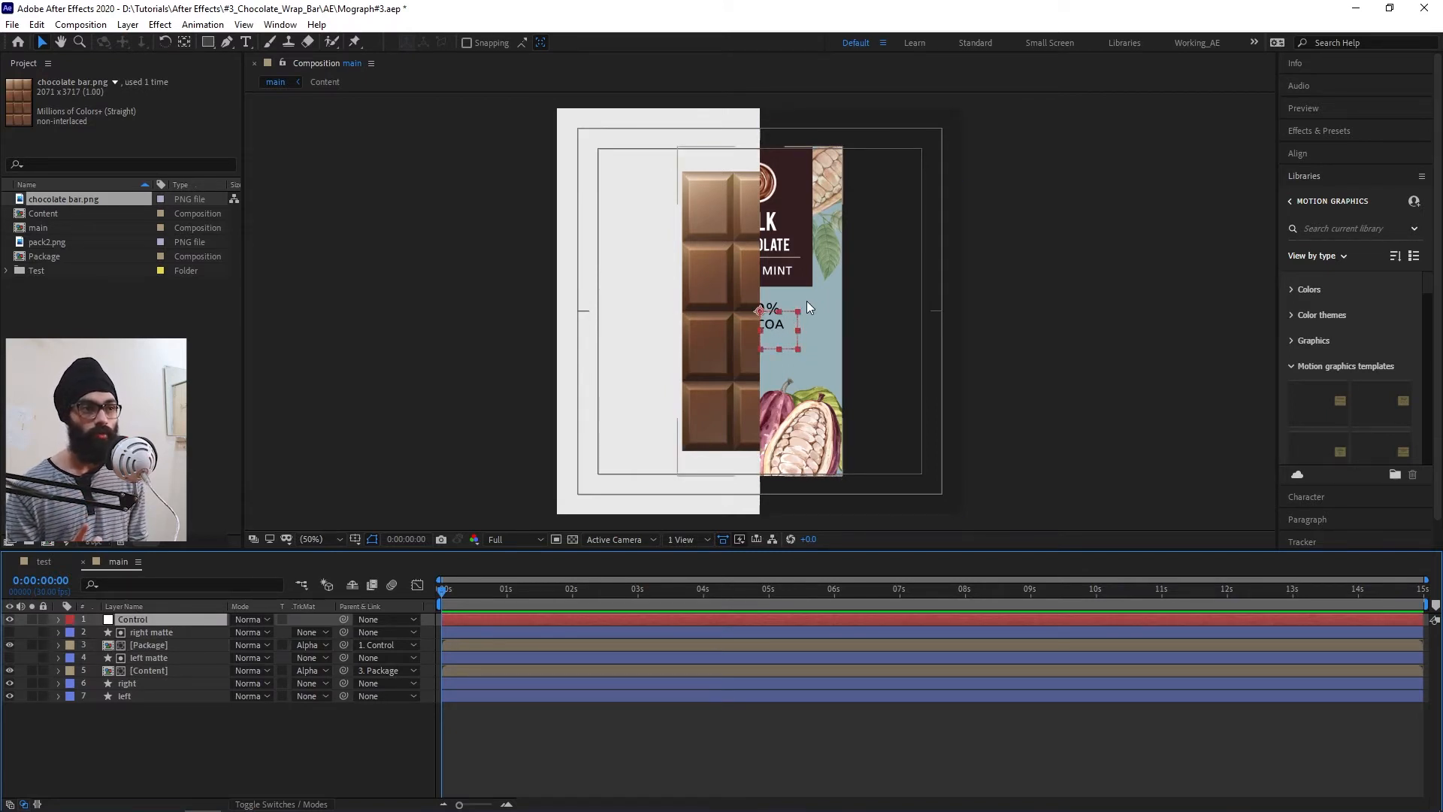
mouse_move(780, 340)
left_mouse_down()
mouse_move(686, 332)
mouse_move(714, 348)
mouse_move(679, 329)
mouse_move(870, 345)
mouse_move(779, 336)
left_mouse_up()
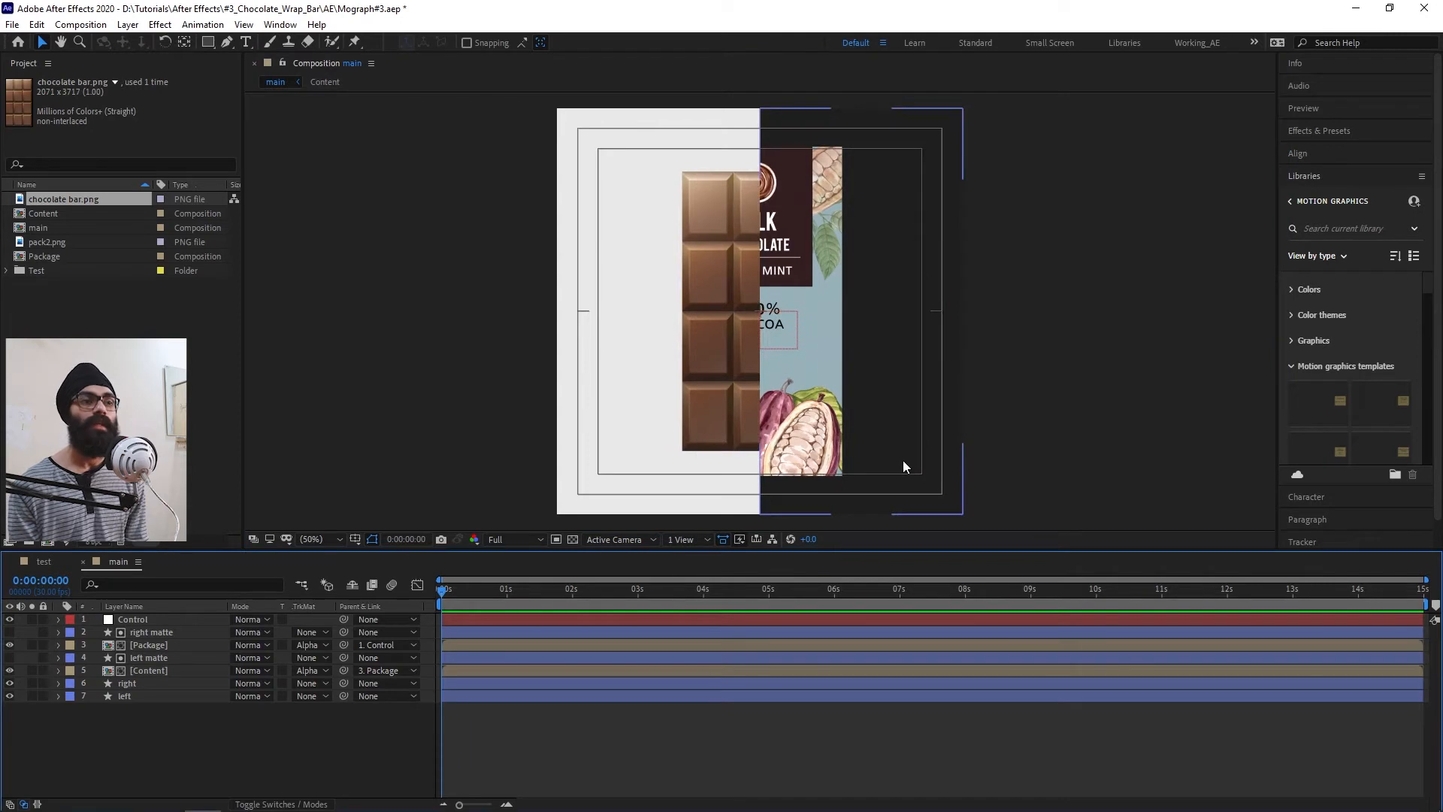
- Set the Control null's scale to 80%
left_click(191, 620)
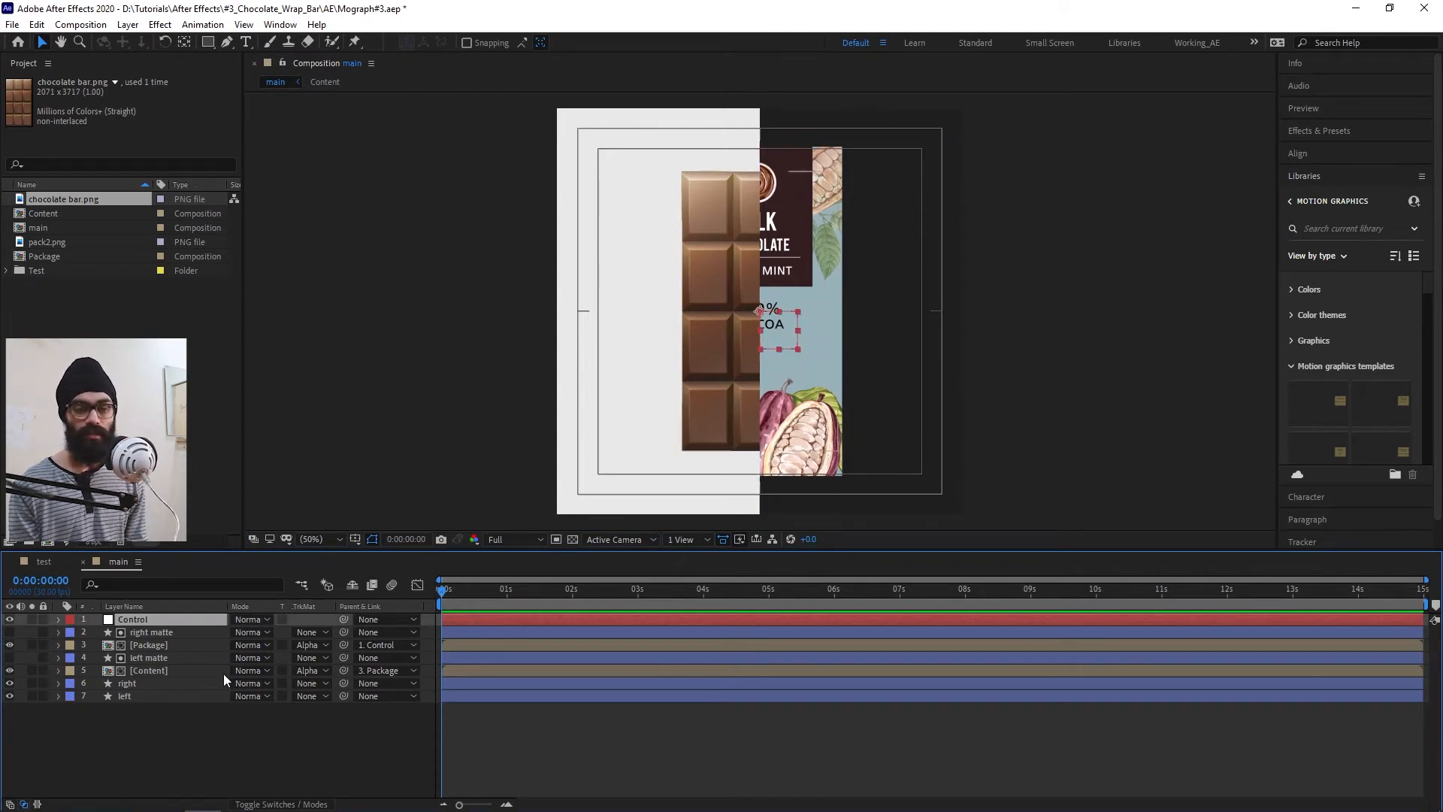
key("s")
left_click(254, 632)
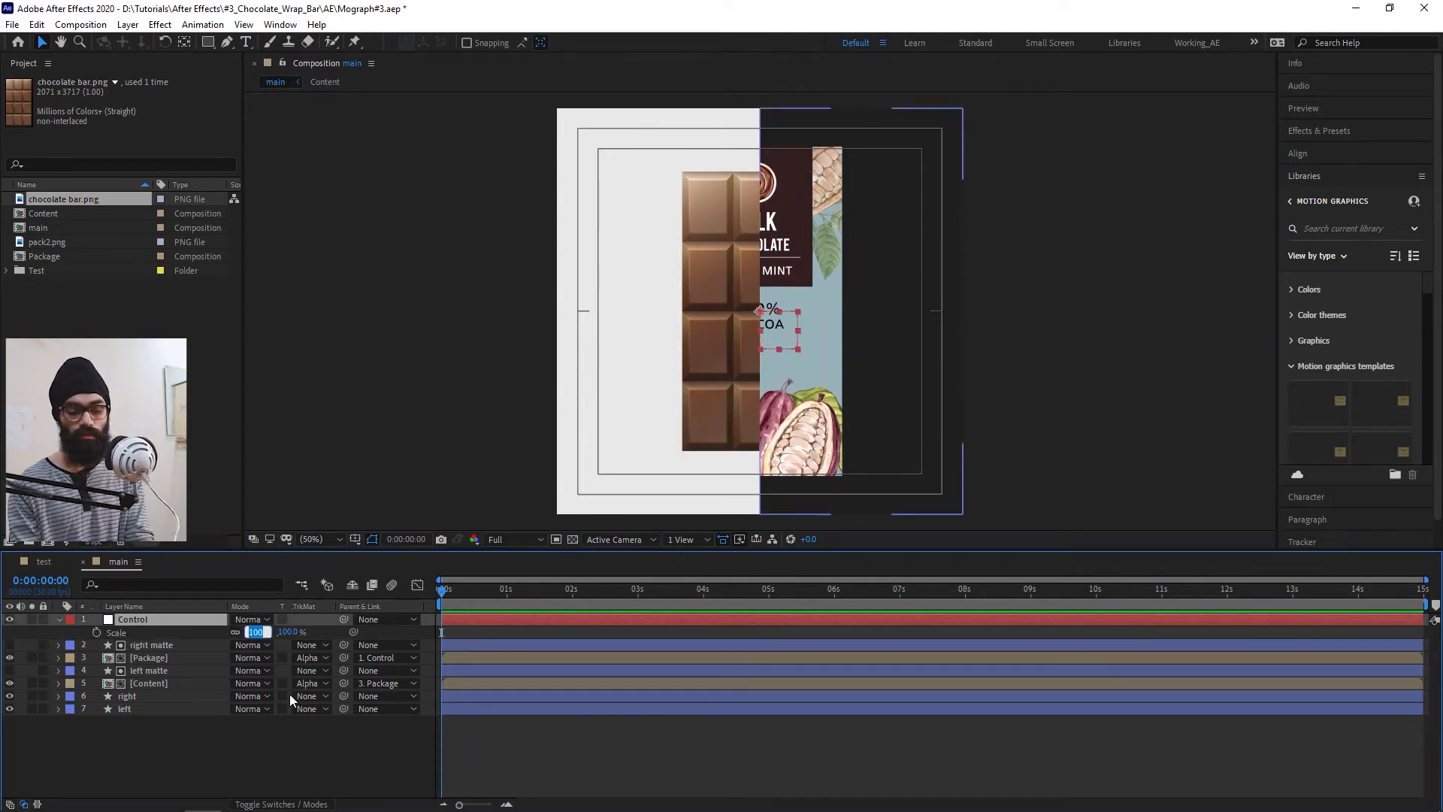
type("80")
key("Return")
left_click(334, 765)
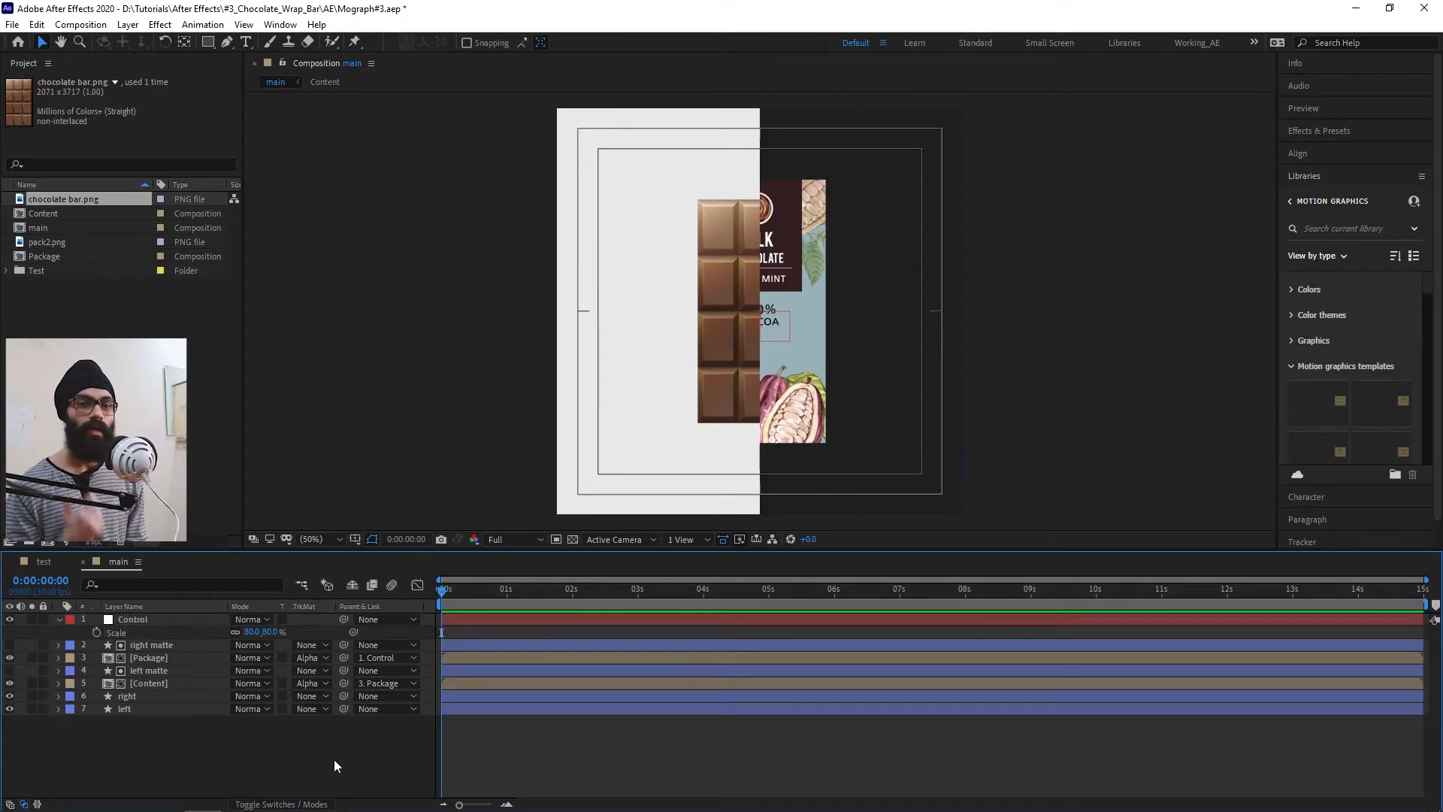
- Keyframe the Control null's Position at 0 seconds with the package fully on the dark half, at about 778, 540
left_click(135, 621)
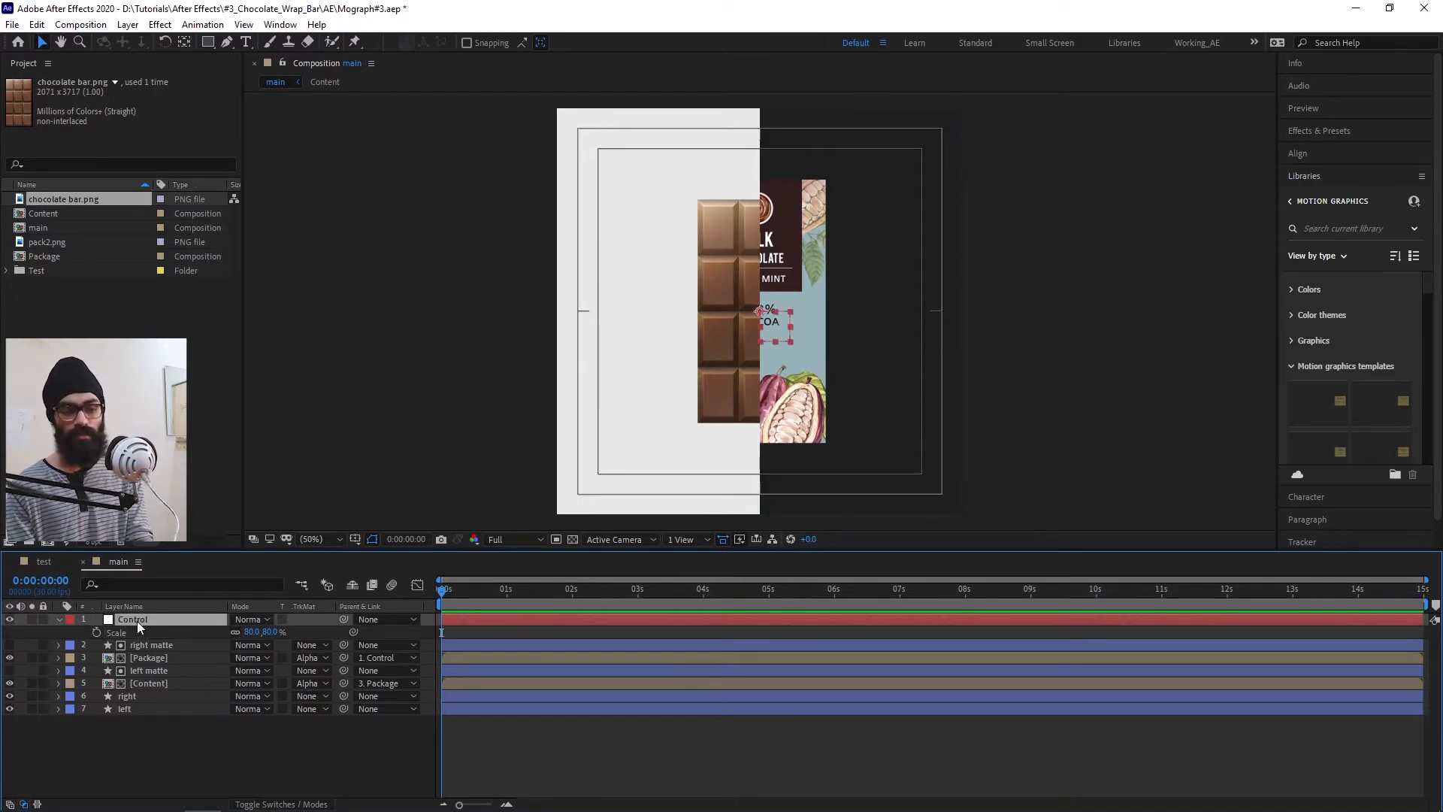
key("p")
left_click(96, 632)
left_click(572, 594)
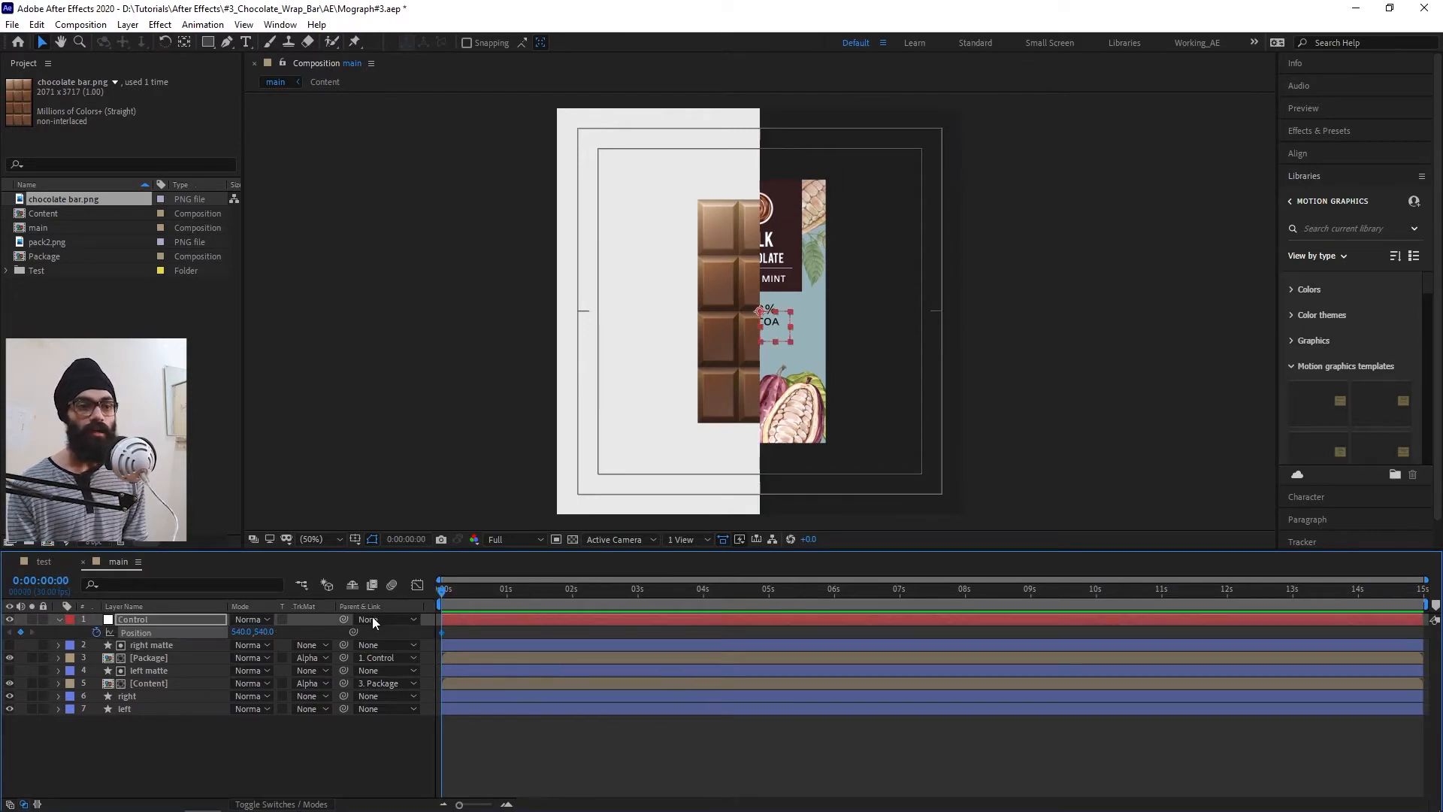
left_click_drag(774, 331, 872, 331)
key("space")
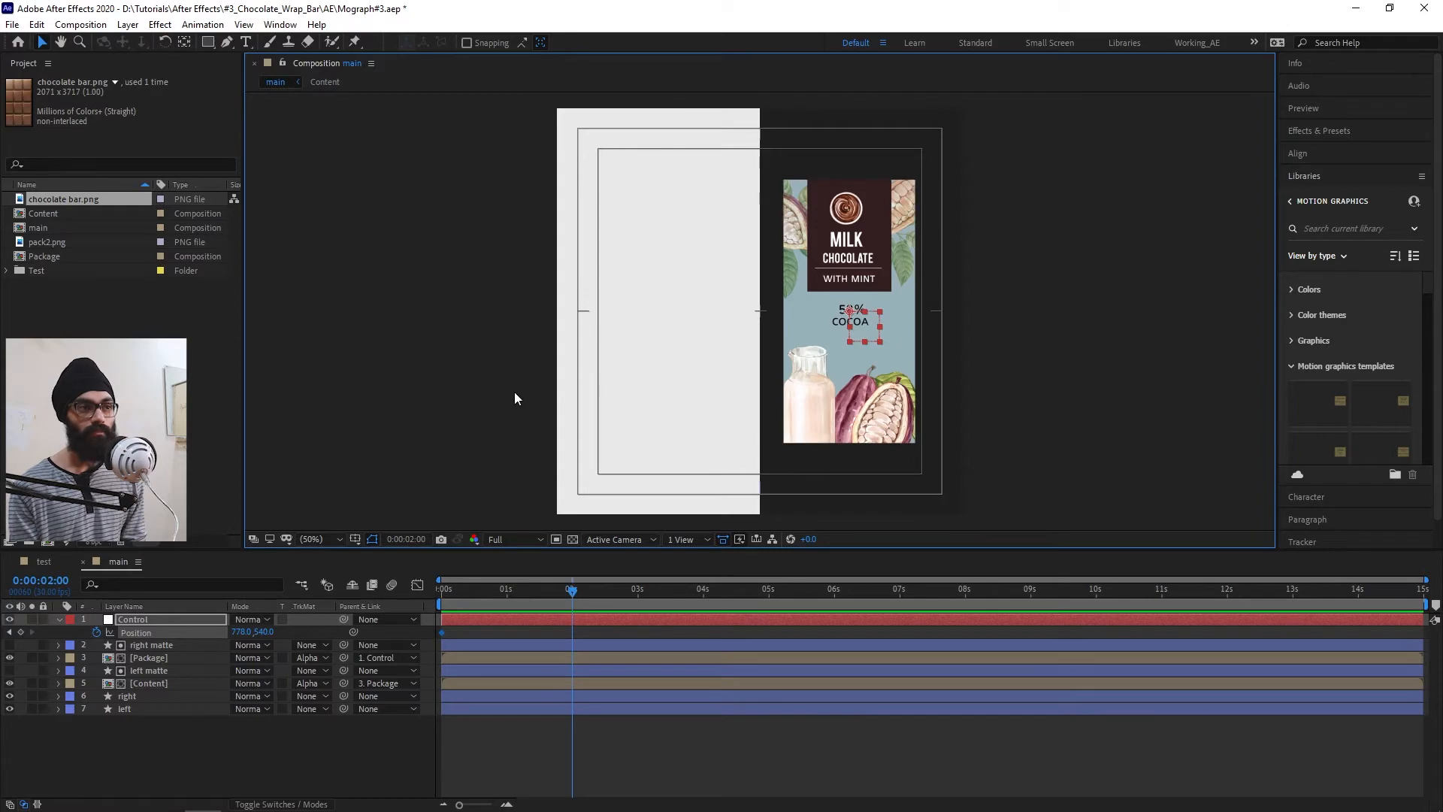
left_click_drag(868, 322, 829, 323)
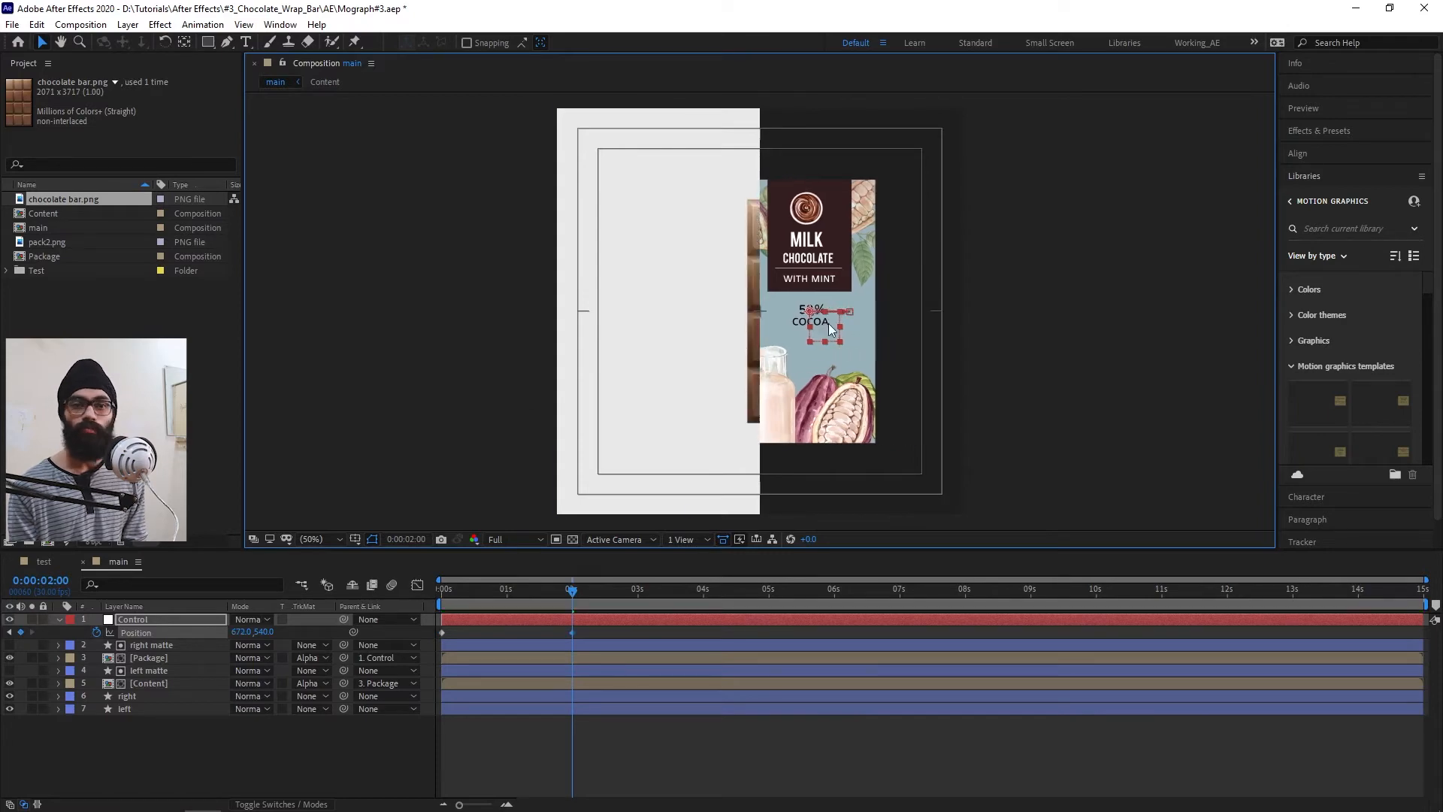
key("ctrl+z")
left_click_drag(874, 398, 680, 385)
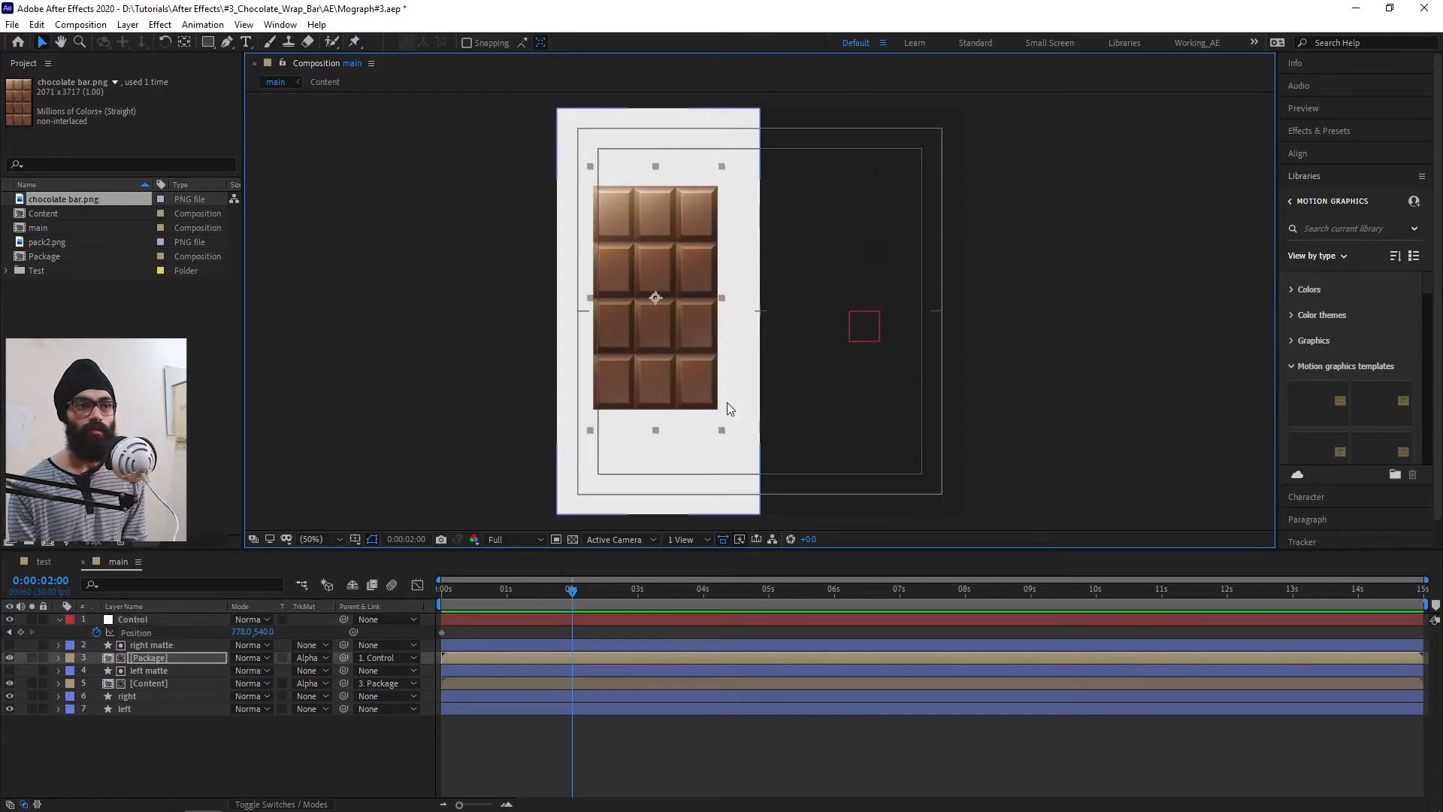
key("ctrl+z")
- At 2 seconds, move the Control null horizontally onto the light half at about 300, 540, and preview the animation from the start
left_click_drag(869, 331, 690, 343)
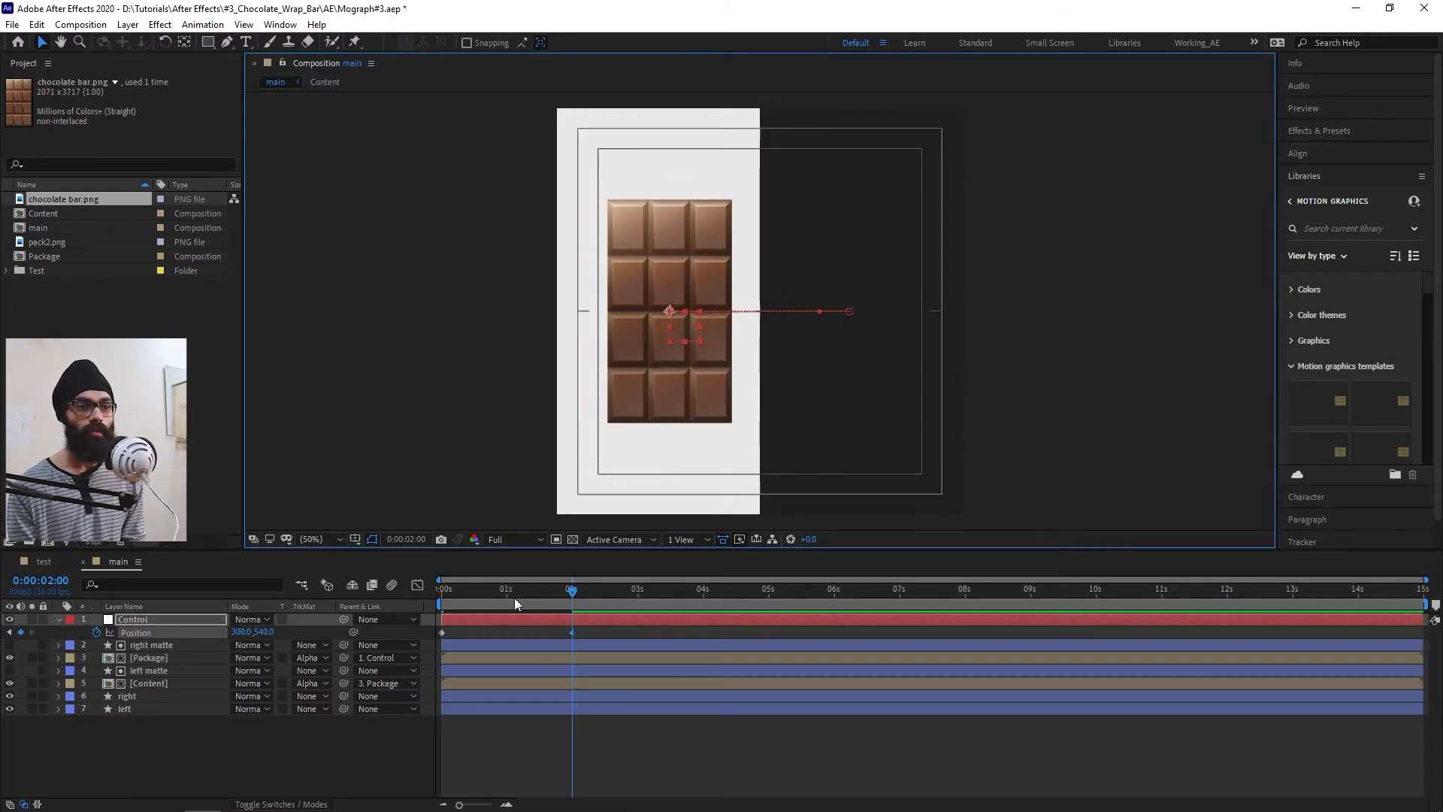
key("Home")
key("space")
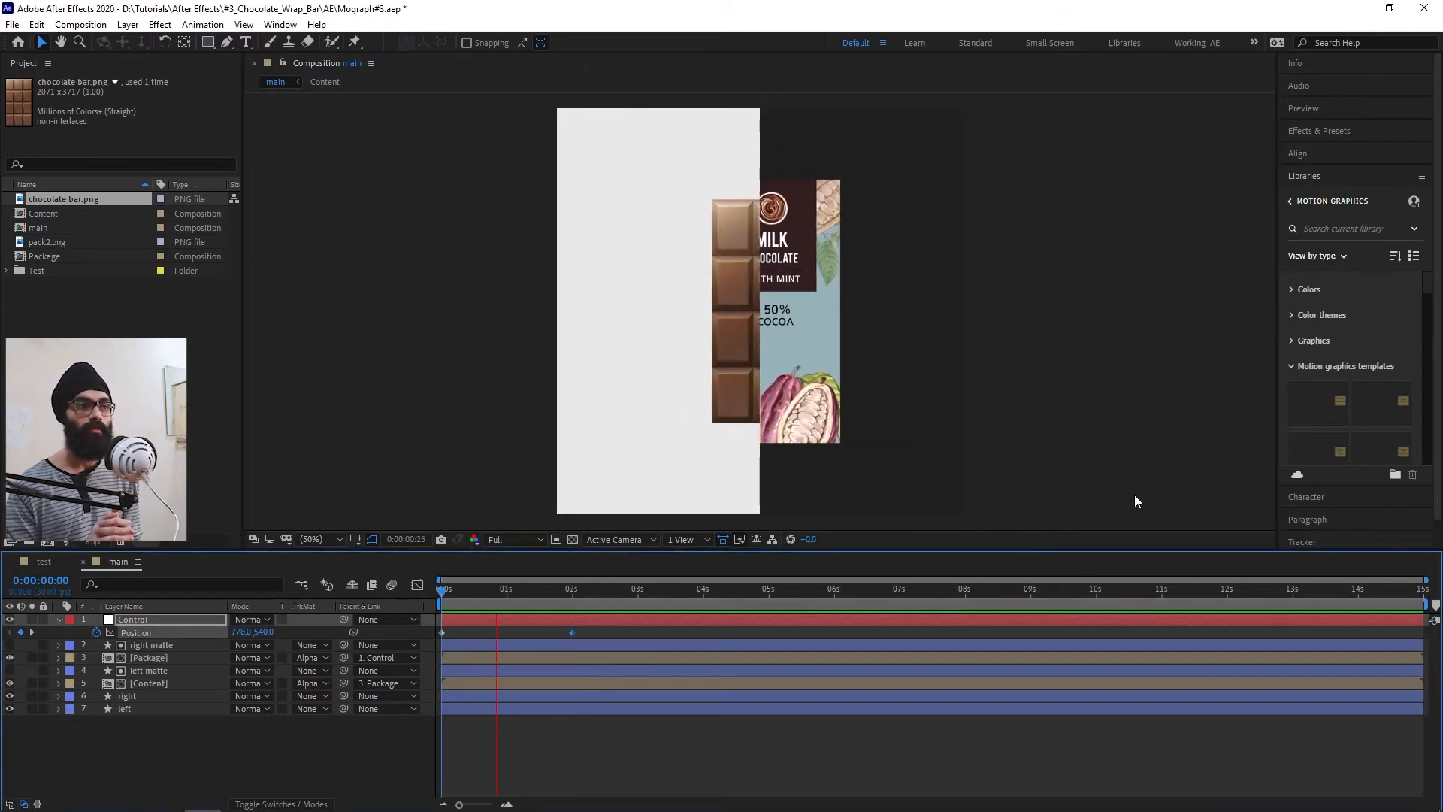
left_click_drag(569, 596, 435, 613)
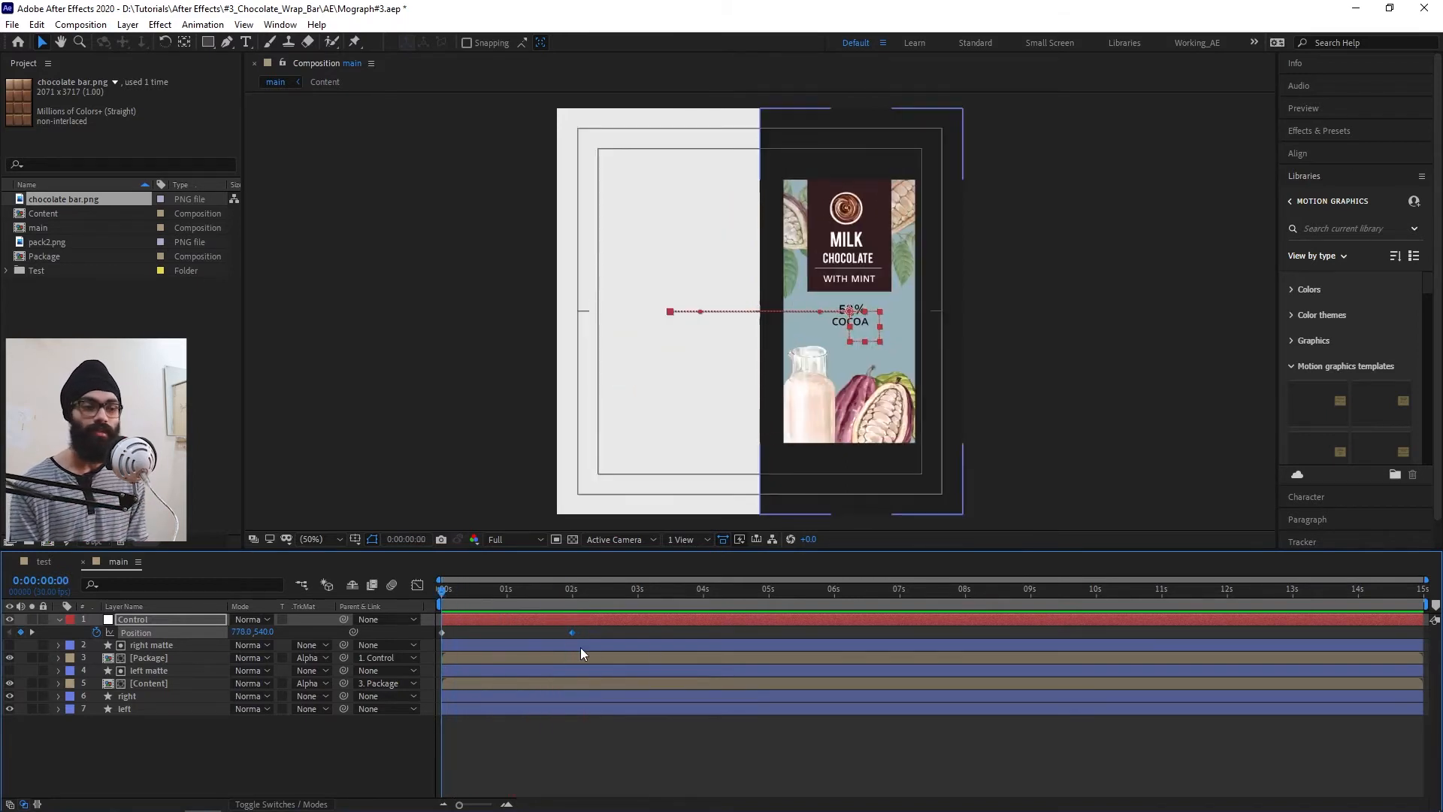
- Apply Easy Ease to both Position keyframes of the Control null
left_click_drag(596, 630, 418, 630)
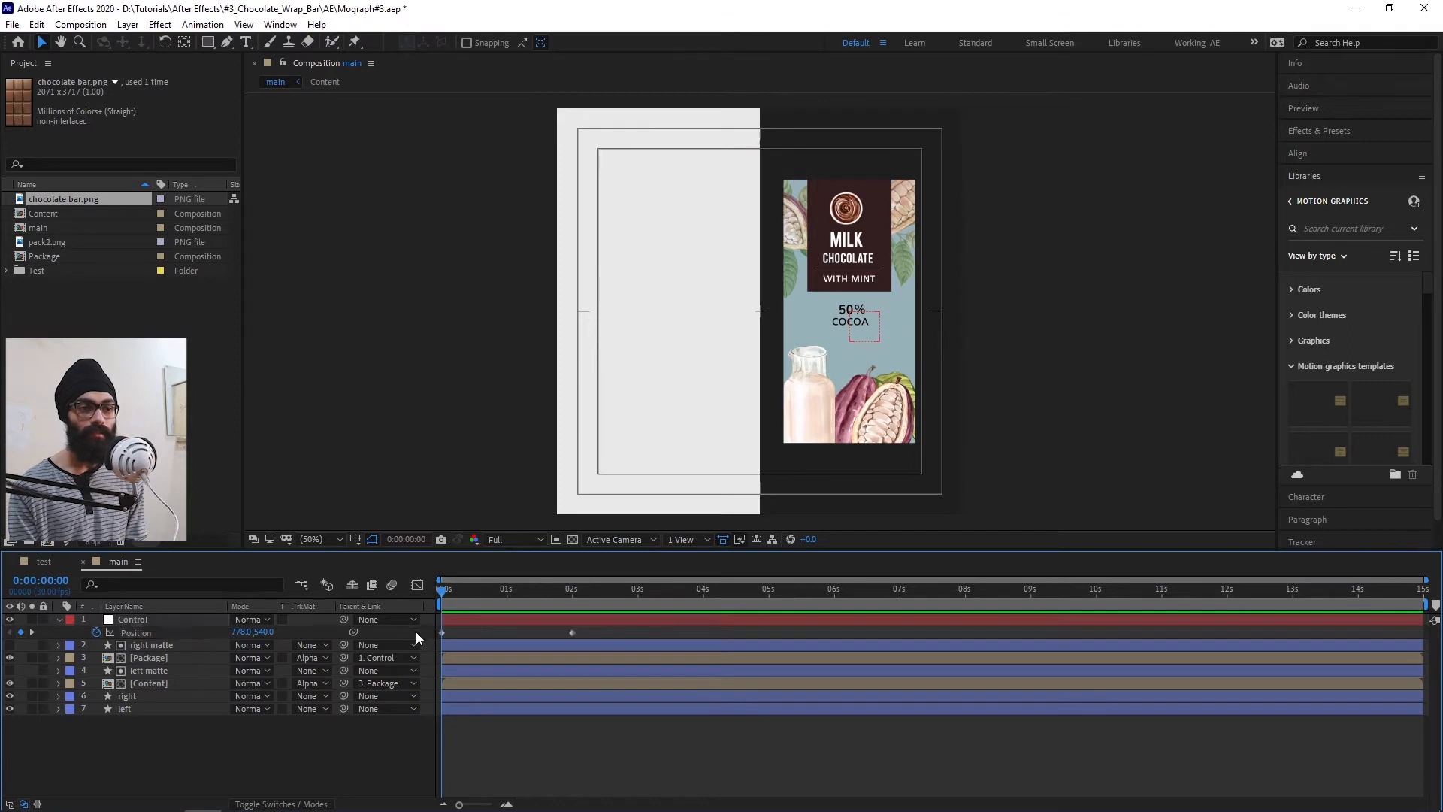
key("F9")
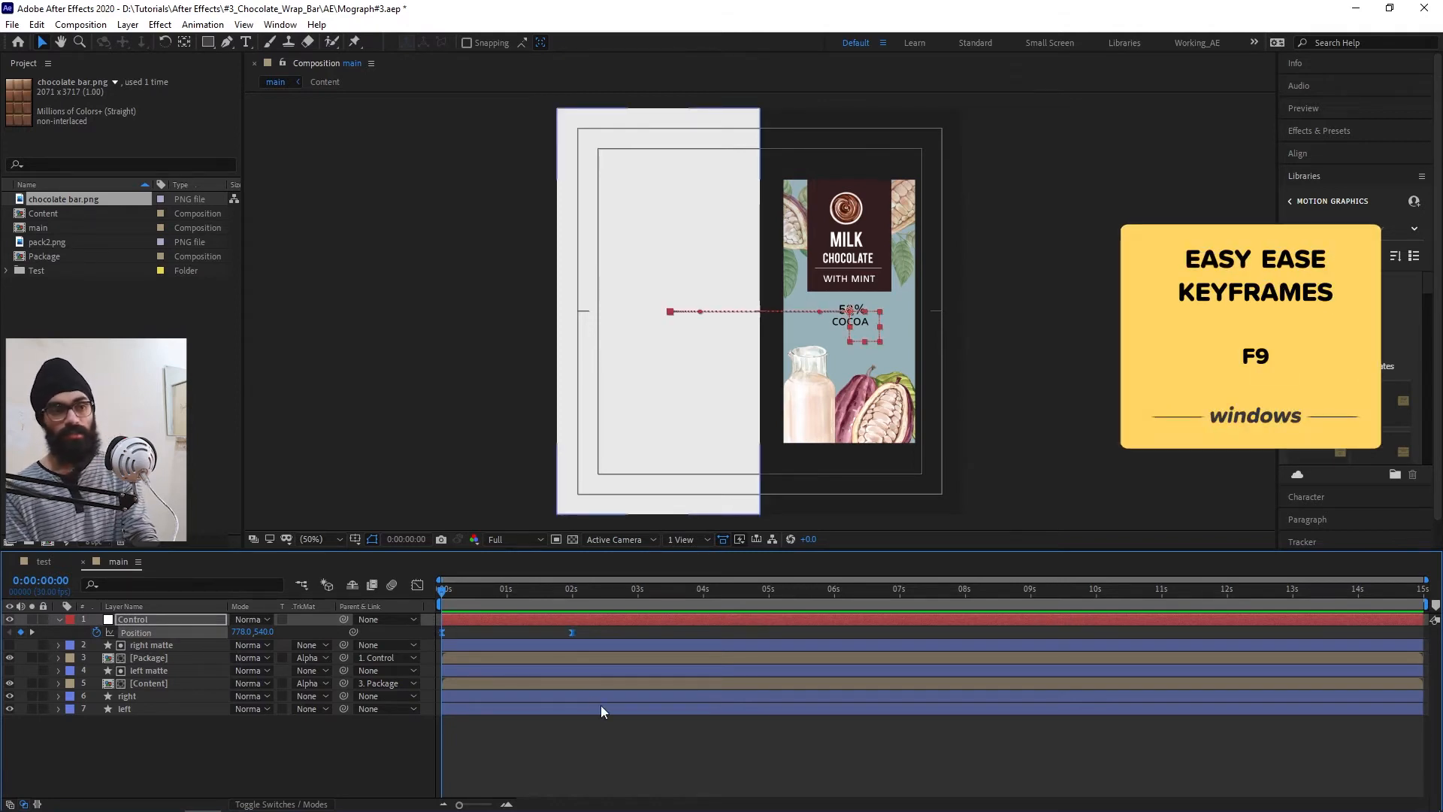
key("F9")
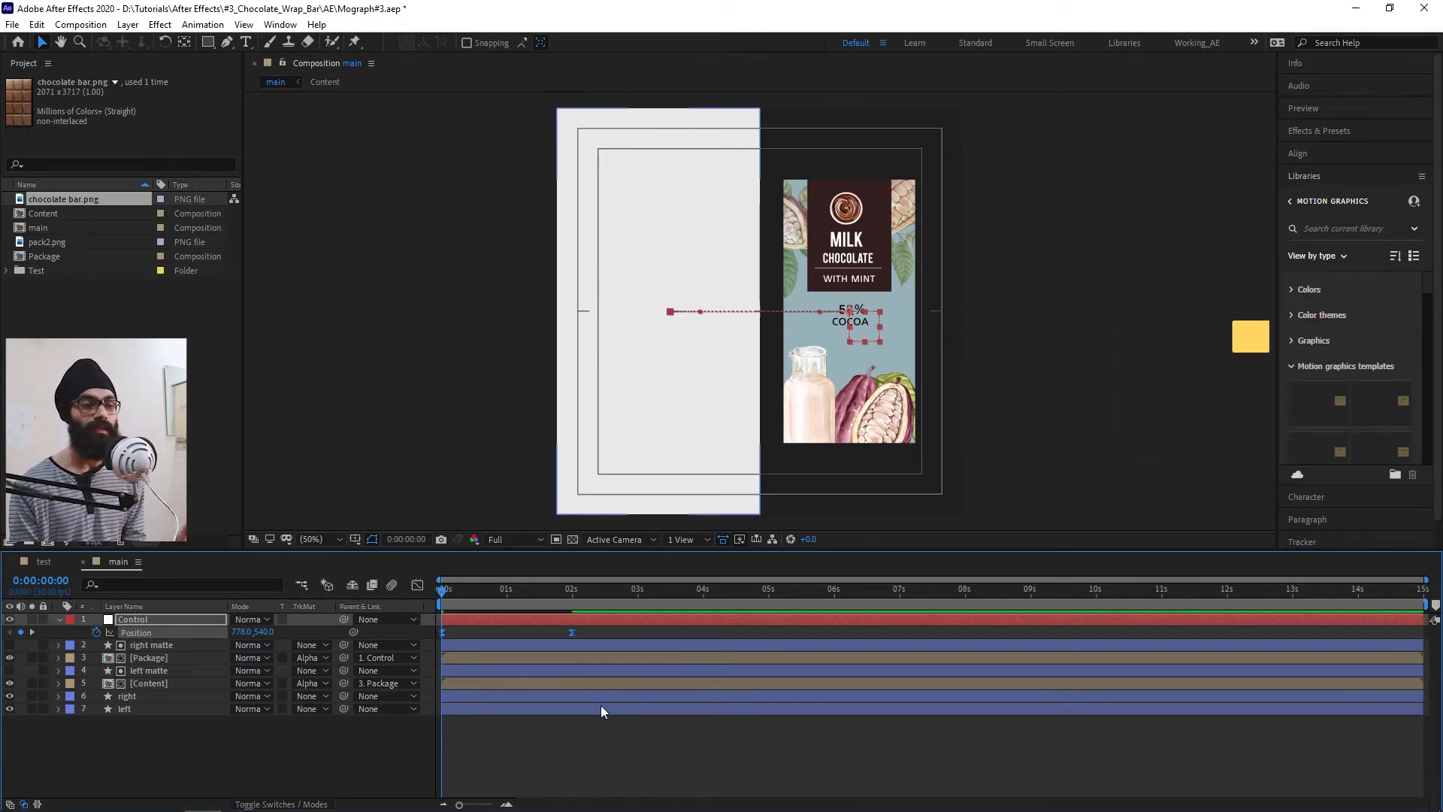
- Open the Control null's Position speed graph in a maximized Graph Editor, with the first seconds enlarged
left_click(421, 589)
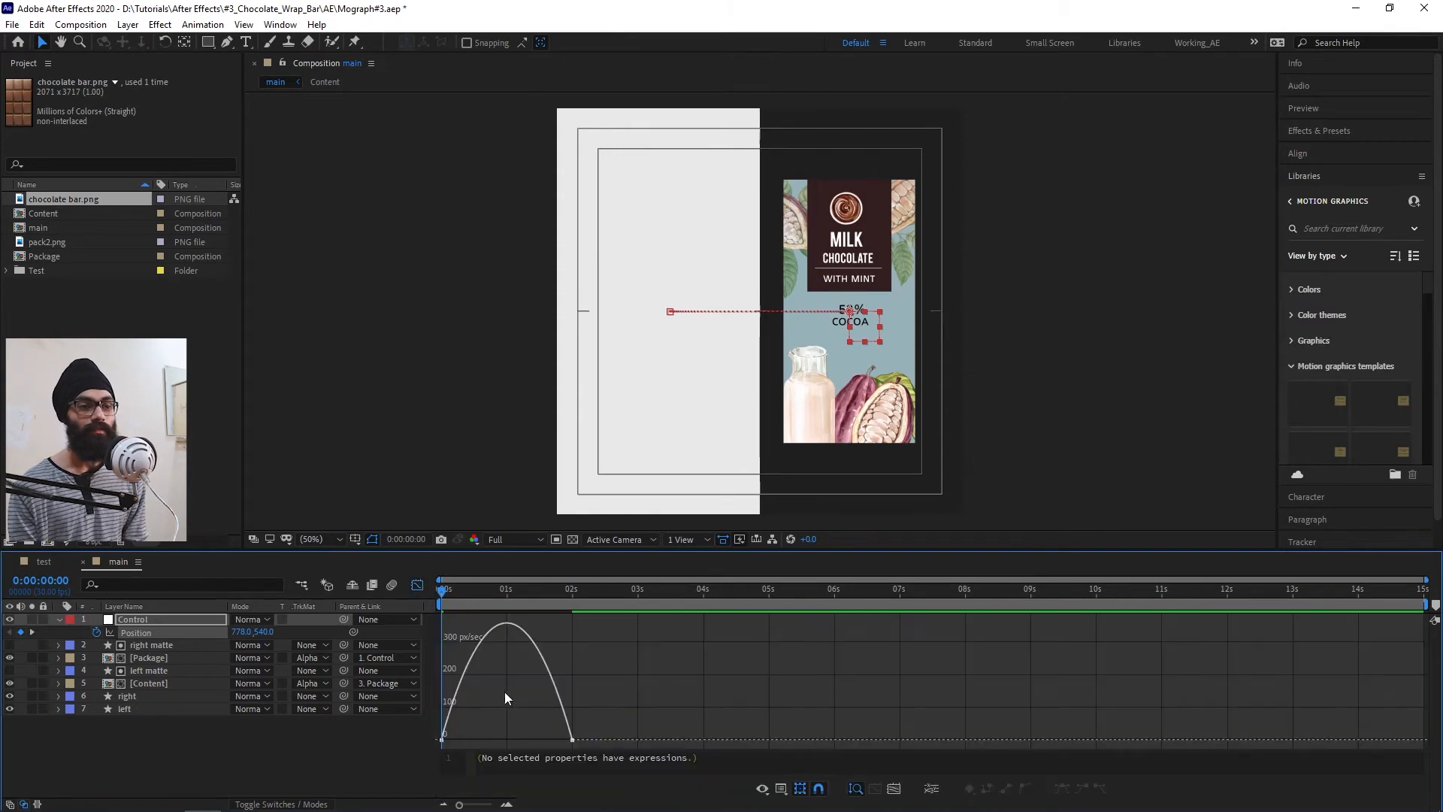
key("grave")
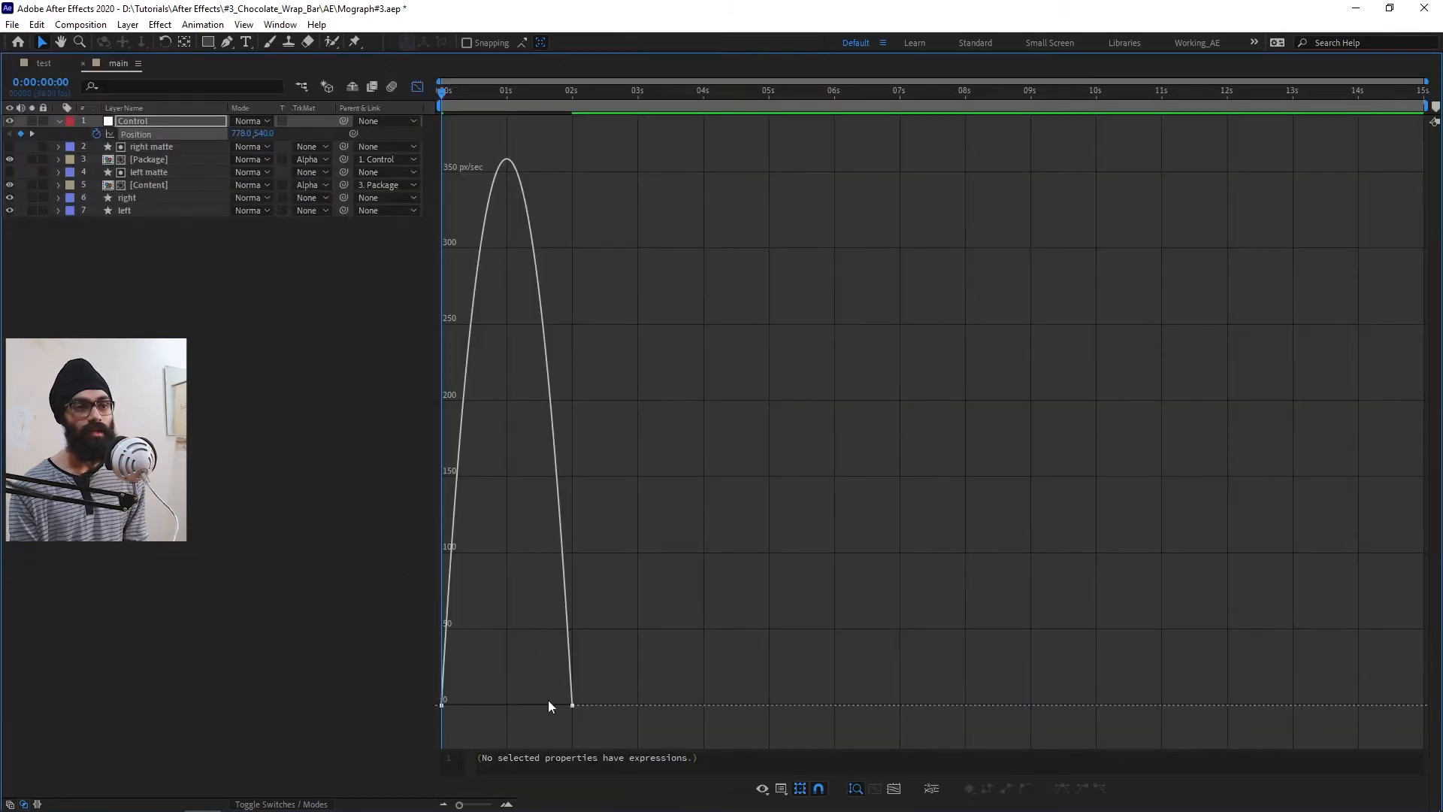
left_click(780, 784)
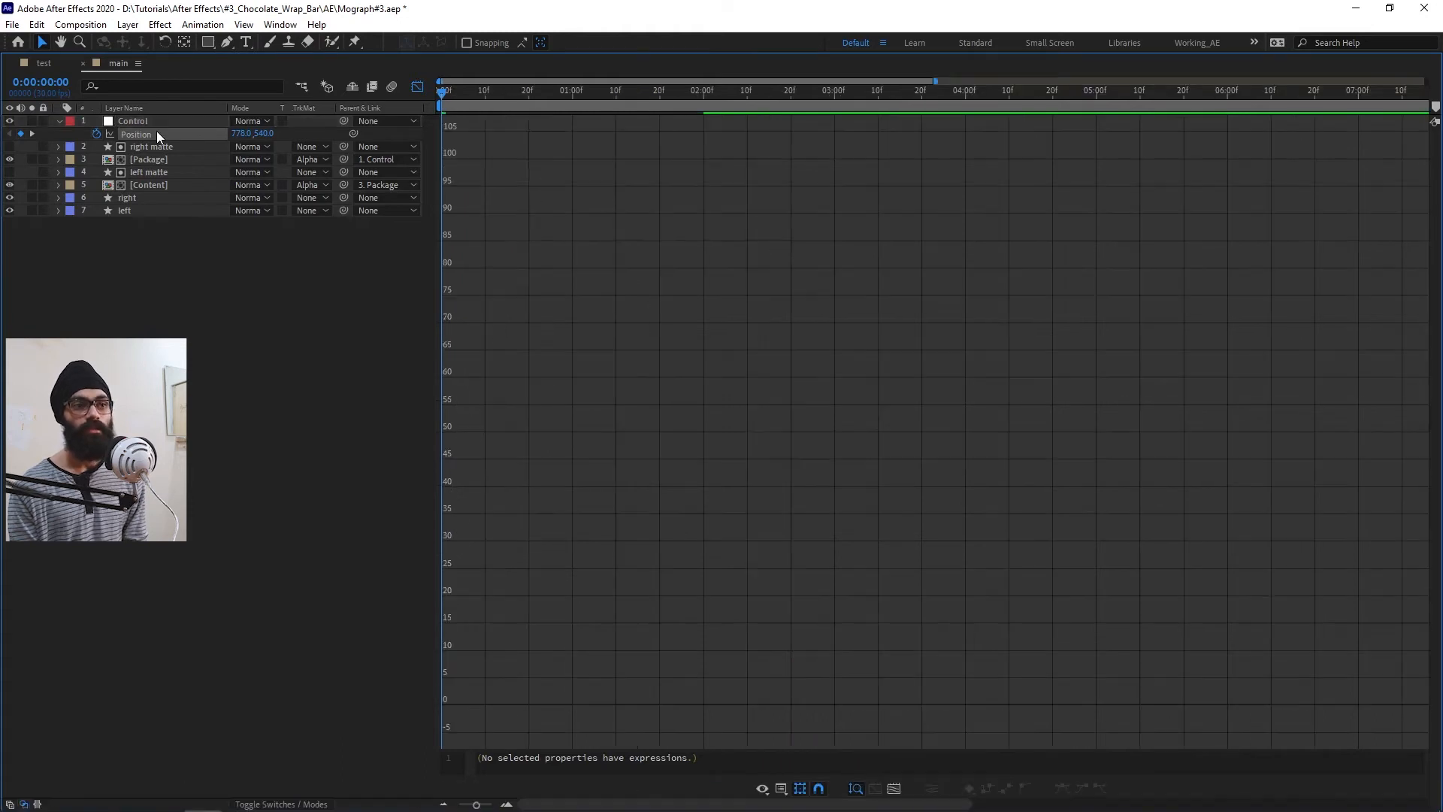
left_click(160, 135)
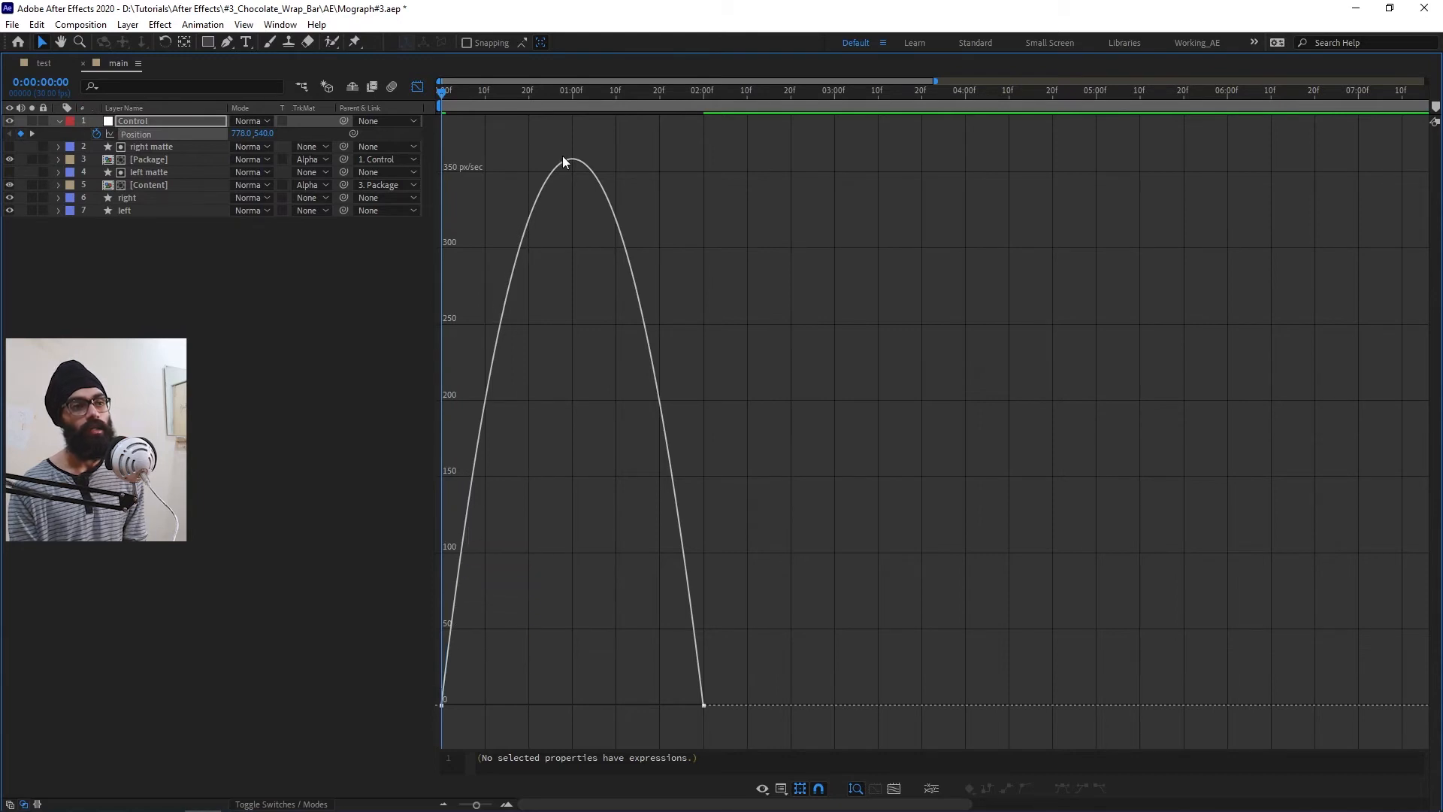
- Lengthen the inward speed handles of both Control Position keyframes so the speed graph forms a steep peak just before 1 second
key("grave")
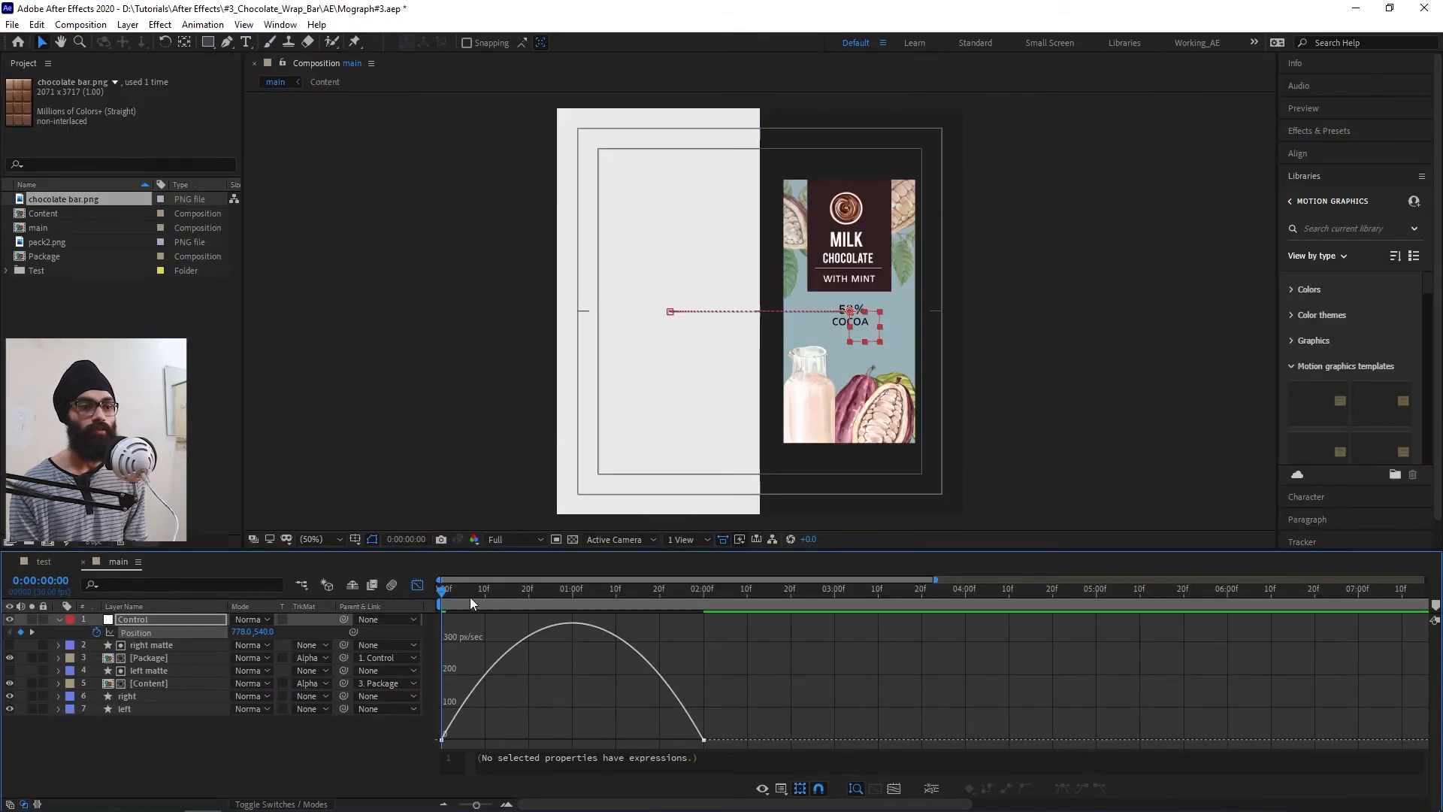
key("space")
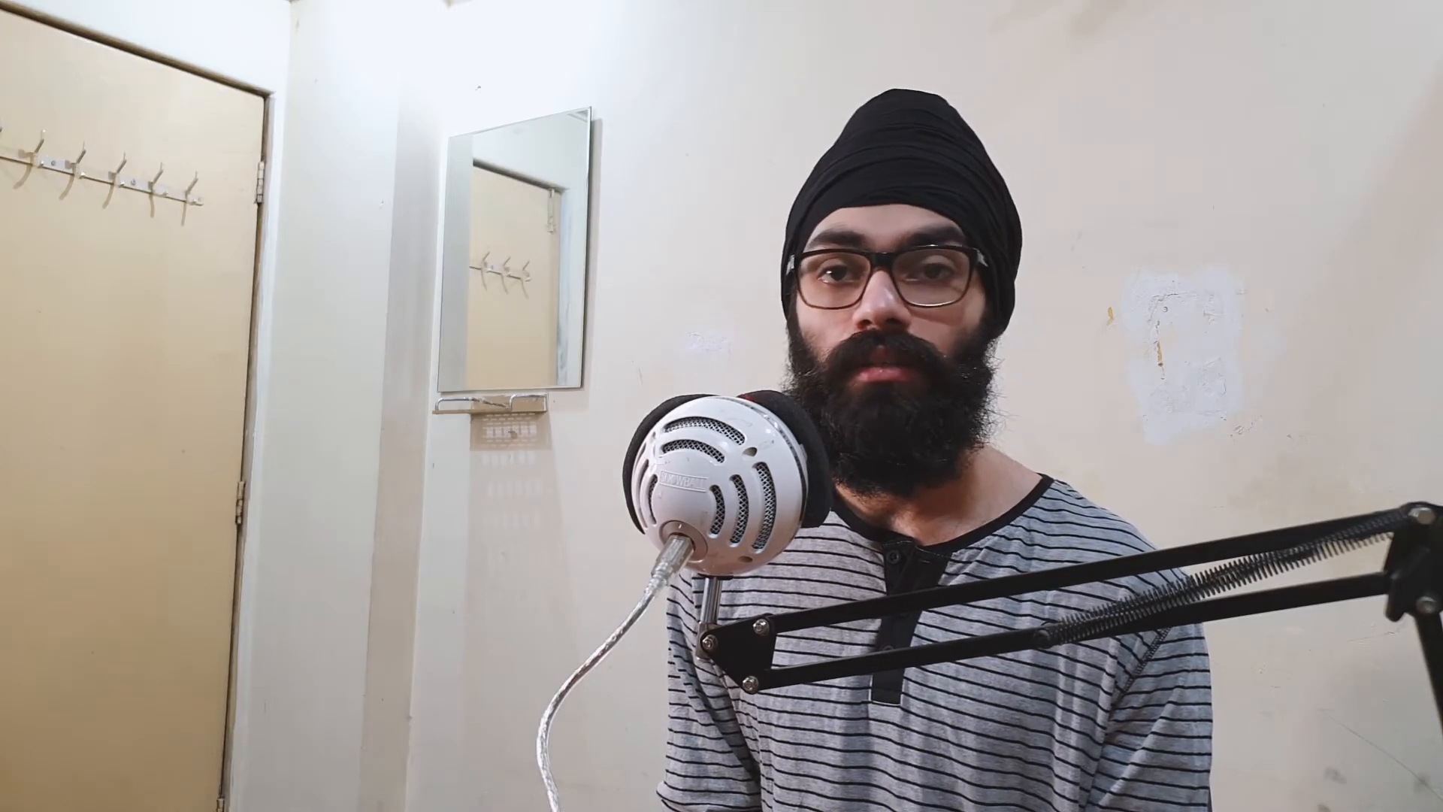
left_click_drag(776, 651, 437, 743)
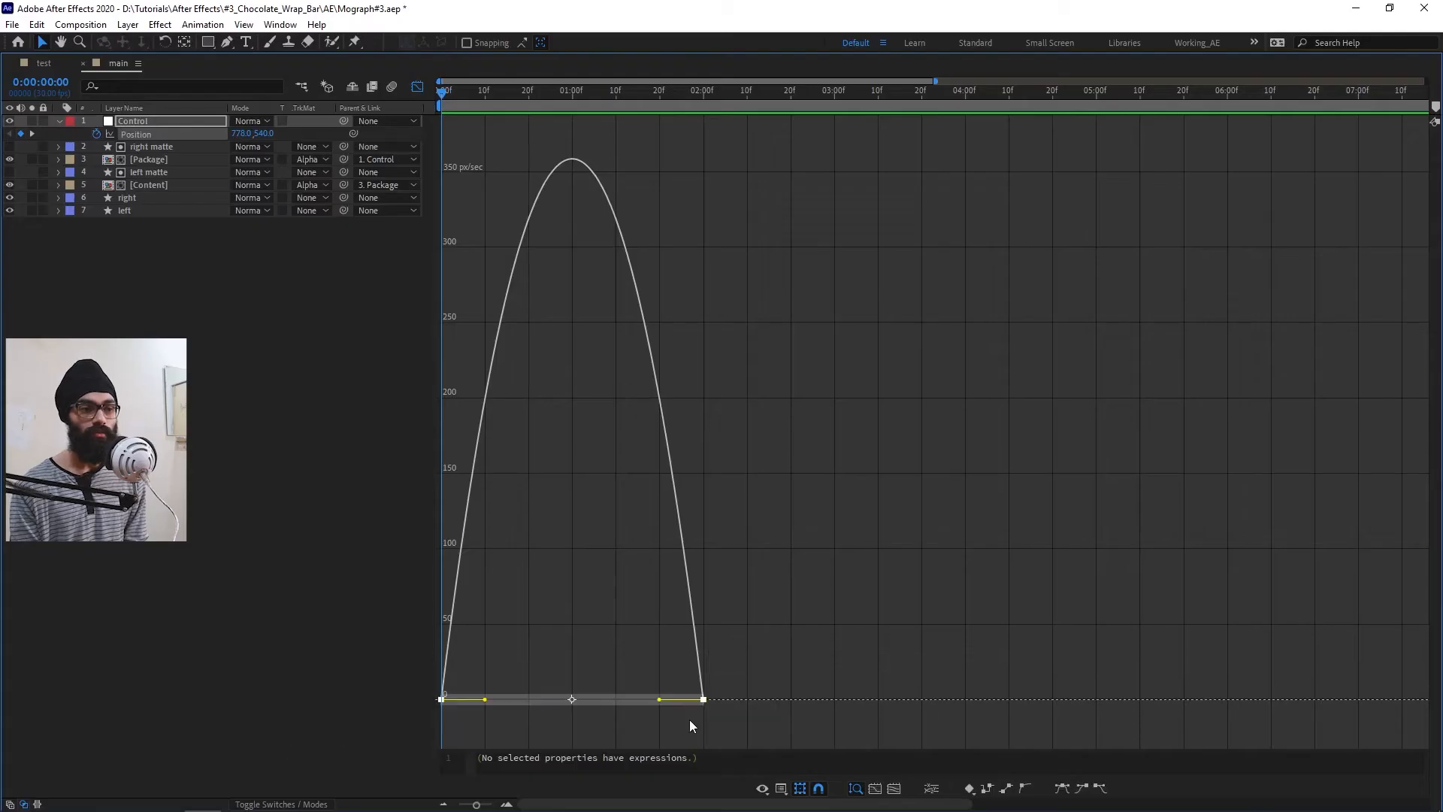
left_click_drag(647, 702, 611, 702)
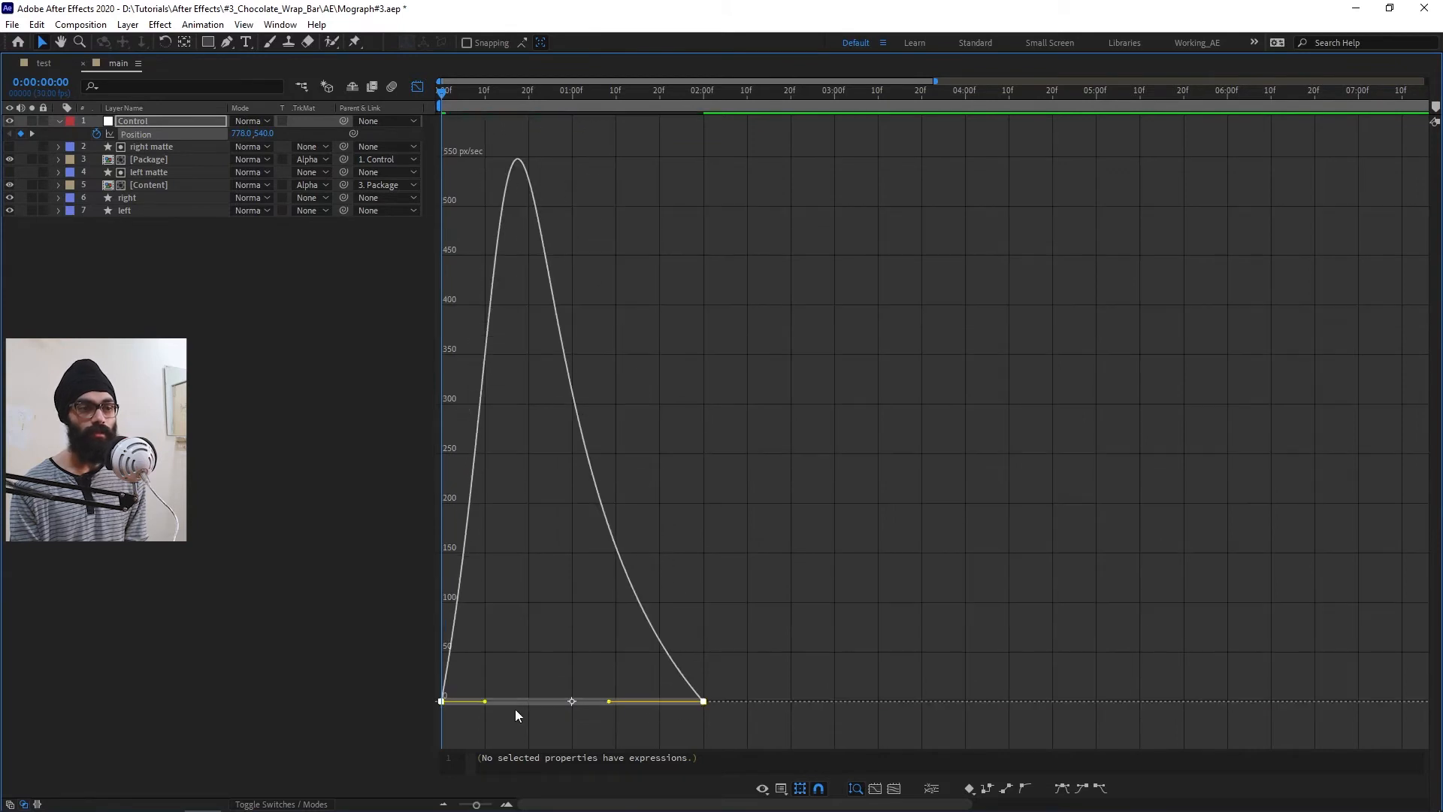
left_click_drag(489, 701, 518, 701)
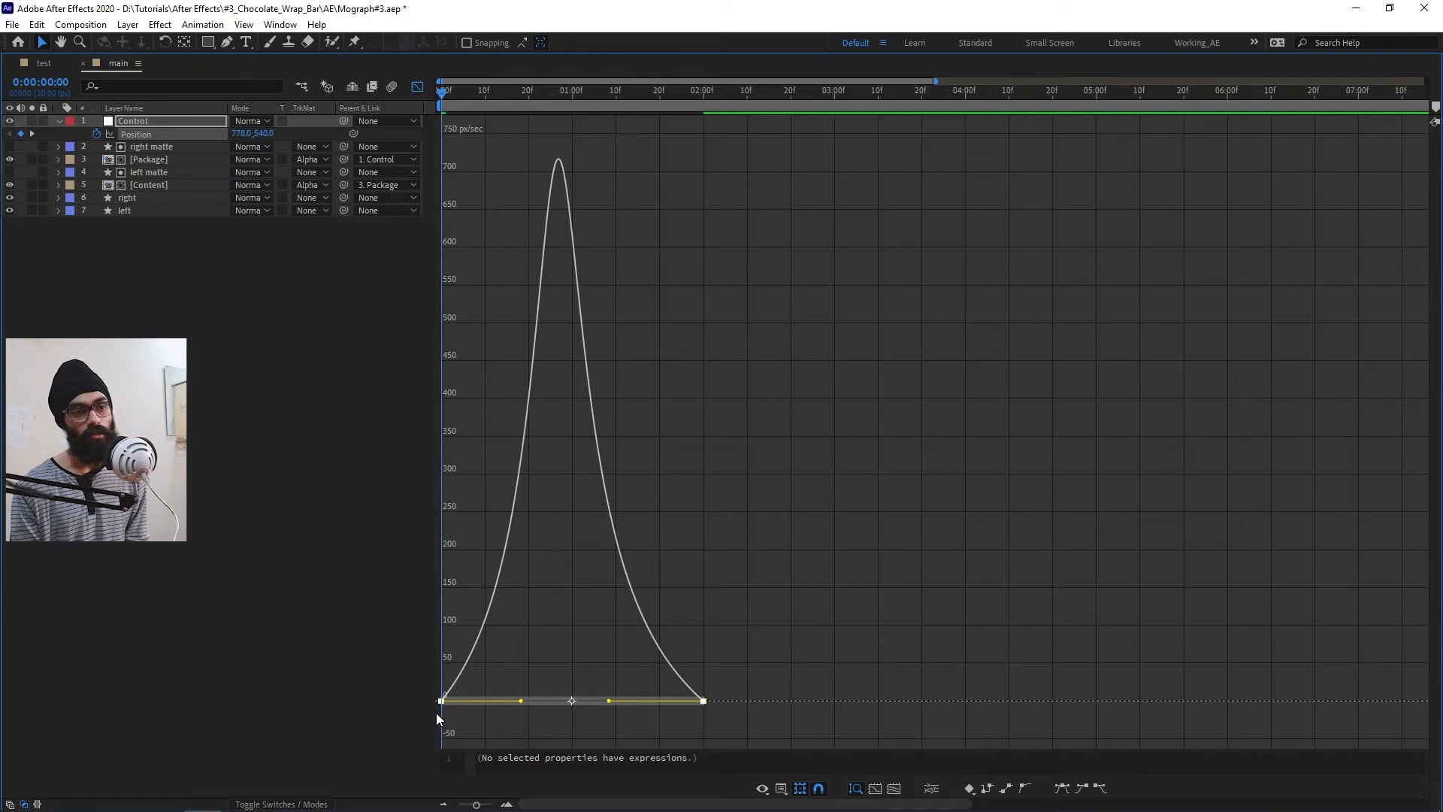
- Preview the reshaped slide from the start in the normal workspace layout, and close the Graph Editor
key("grave")
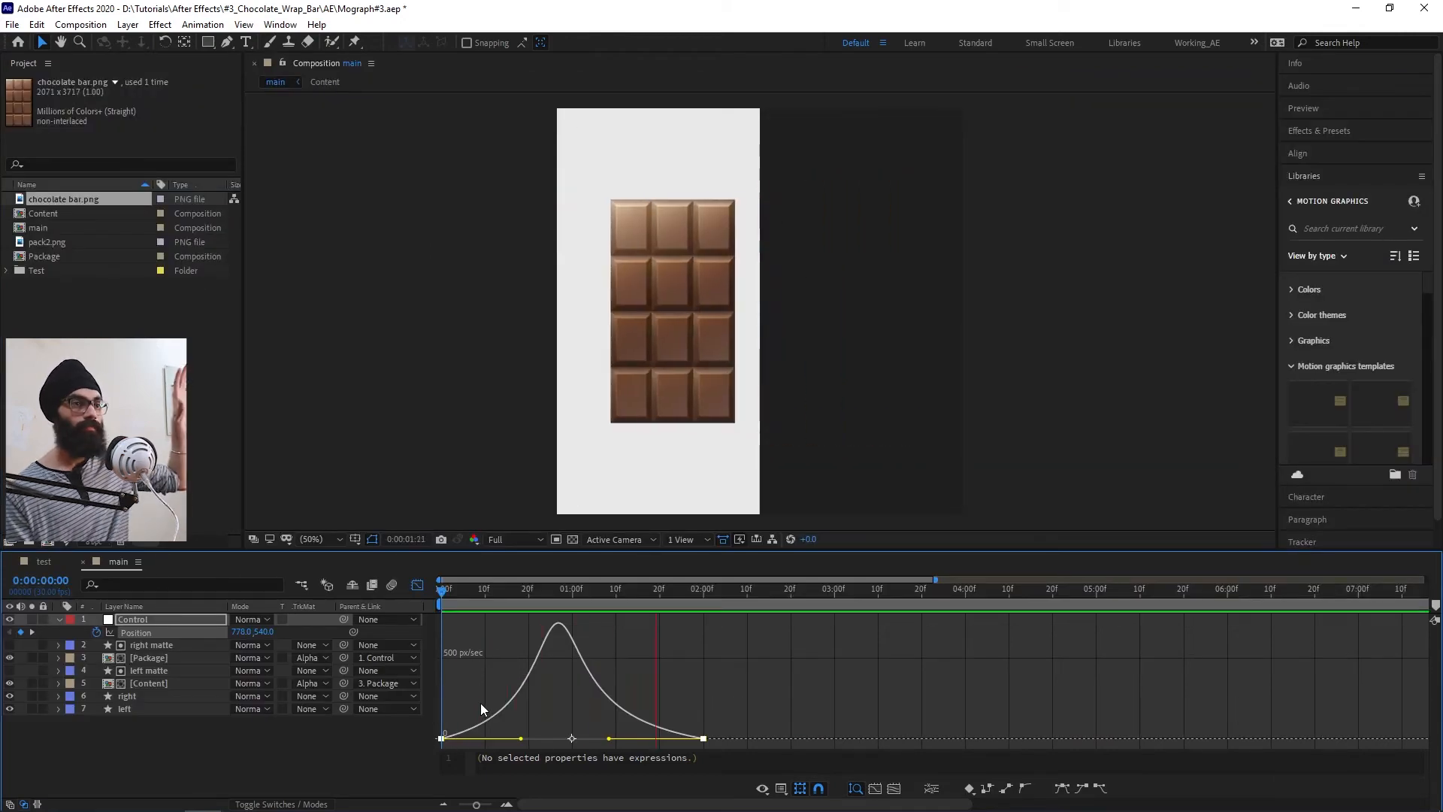
key("space")
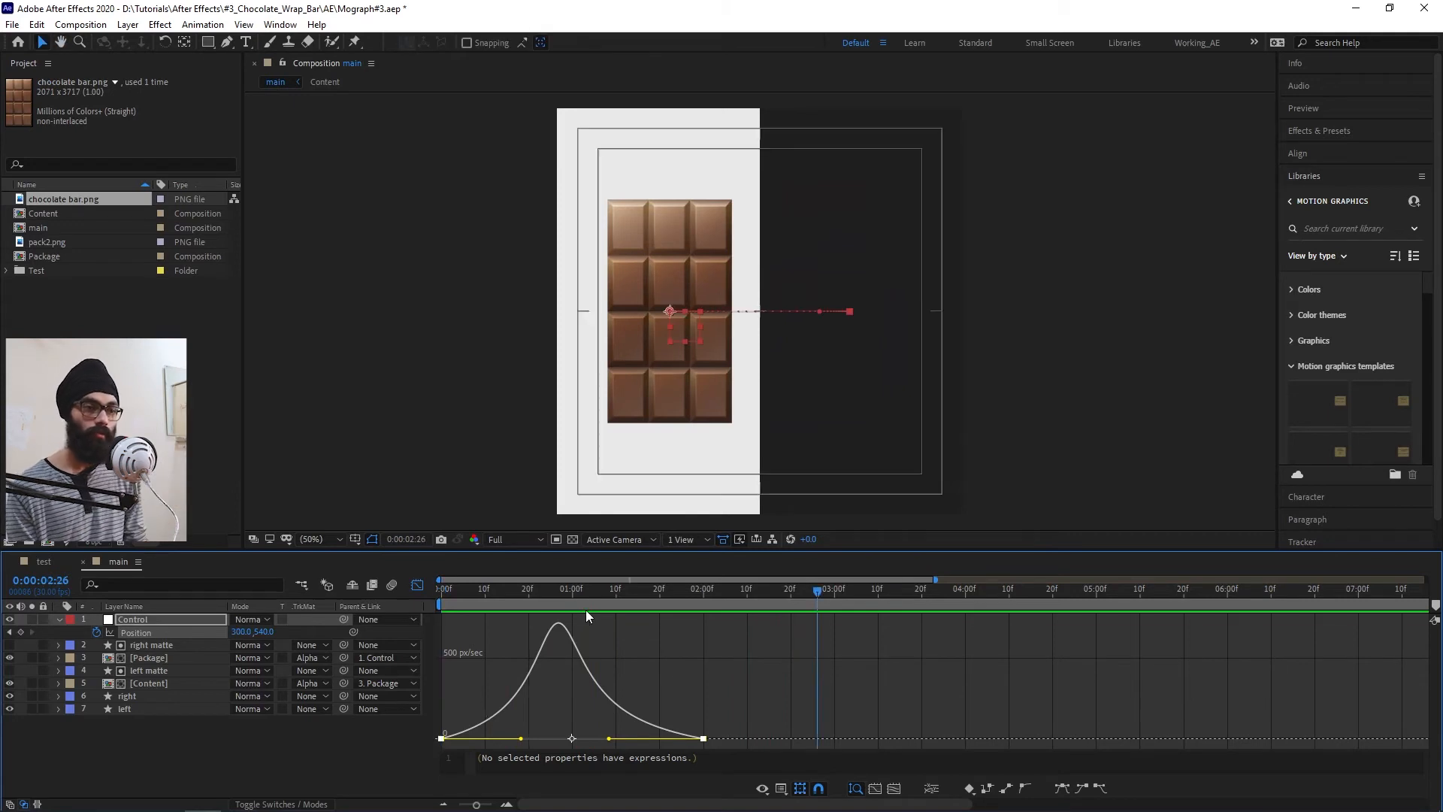
left_click(566, 597)
left_click_drag(565, 597, 641, 616)
key("Home")
key("space")
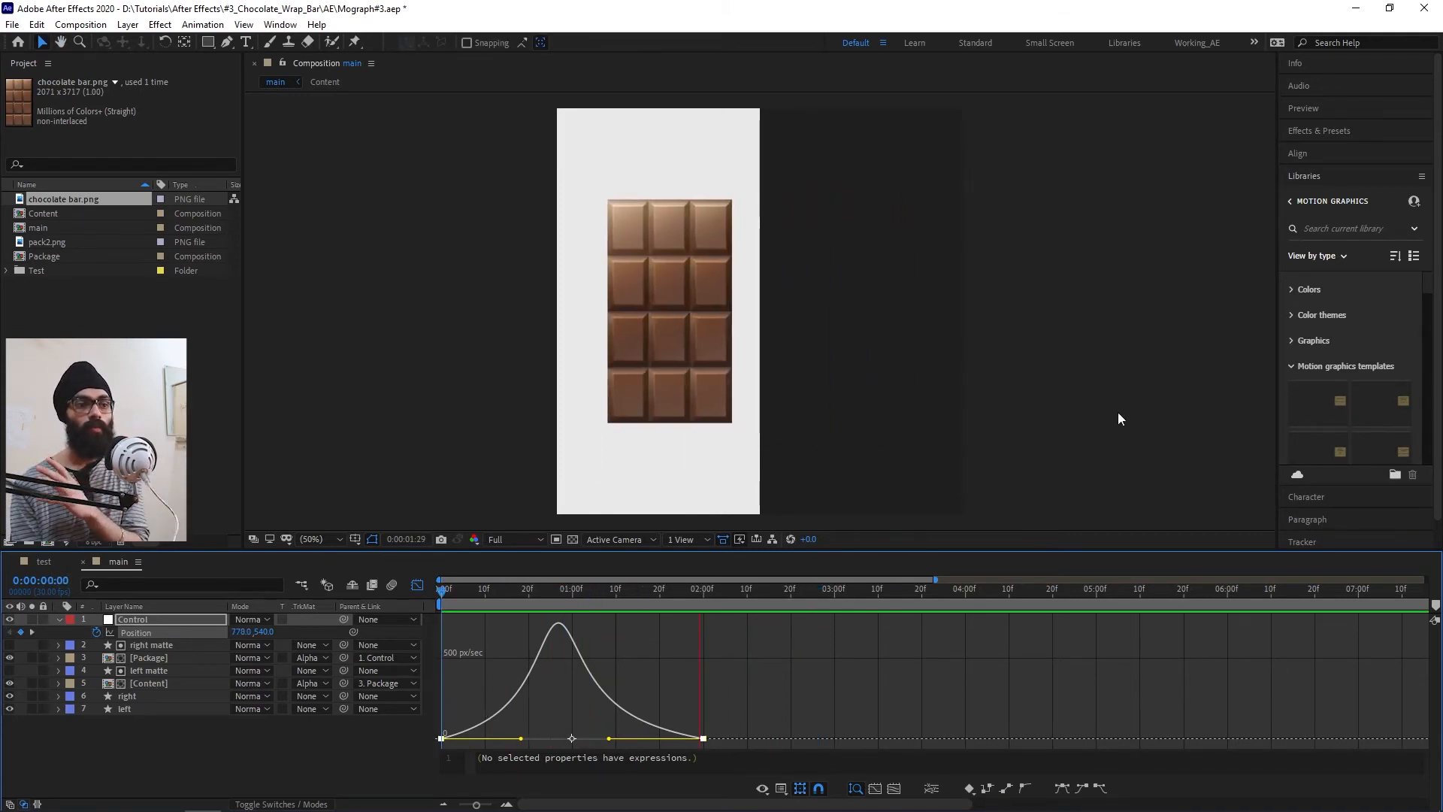
key("space")
key("shift+F3")
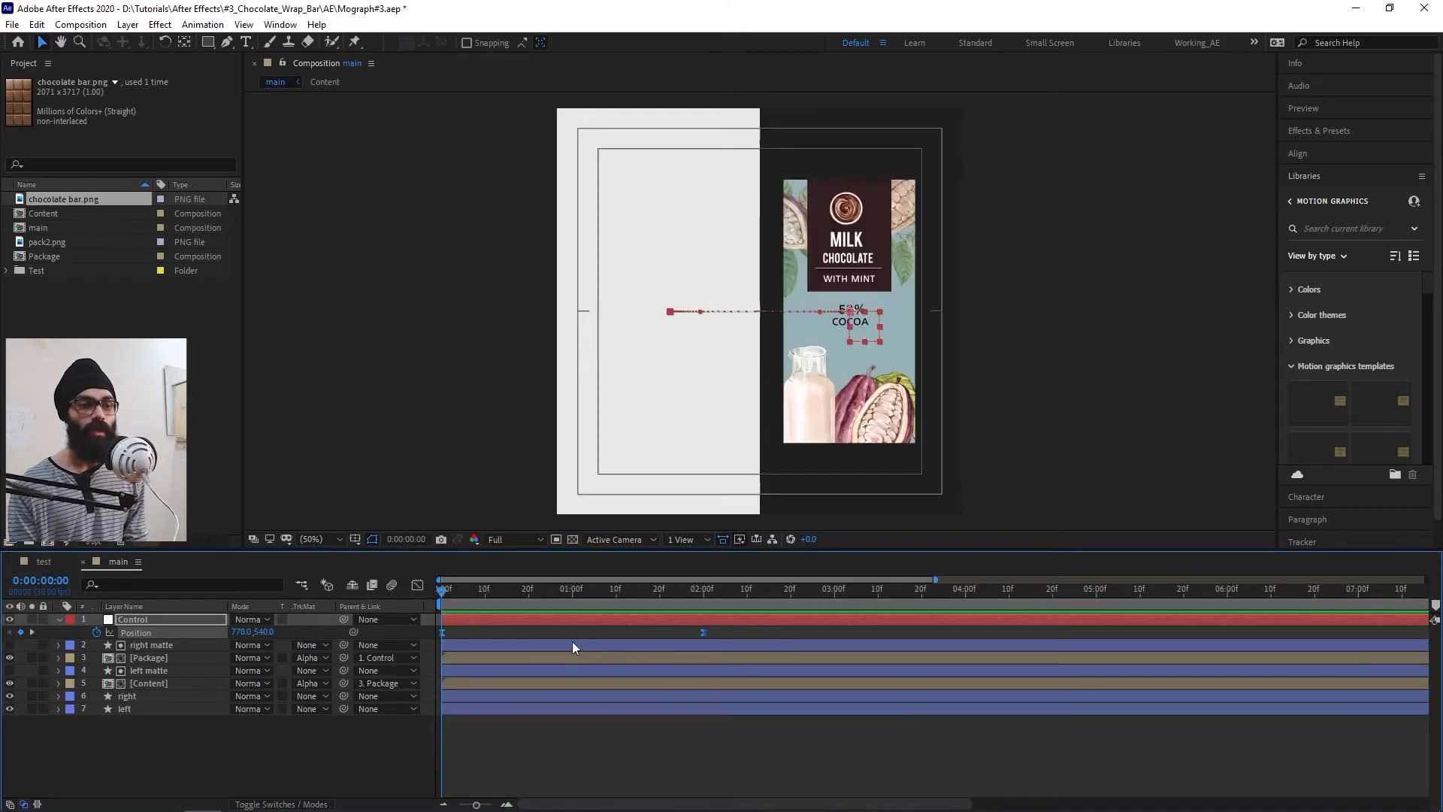
- Keyframe the Control null's Rotation at 4° at 0 seconds and -4° at 2 seconds, and preview the tilt from the start
left_click(259, 733)
left_click(150, 621)
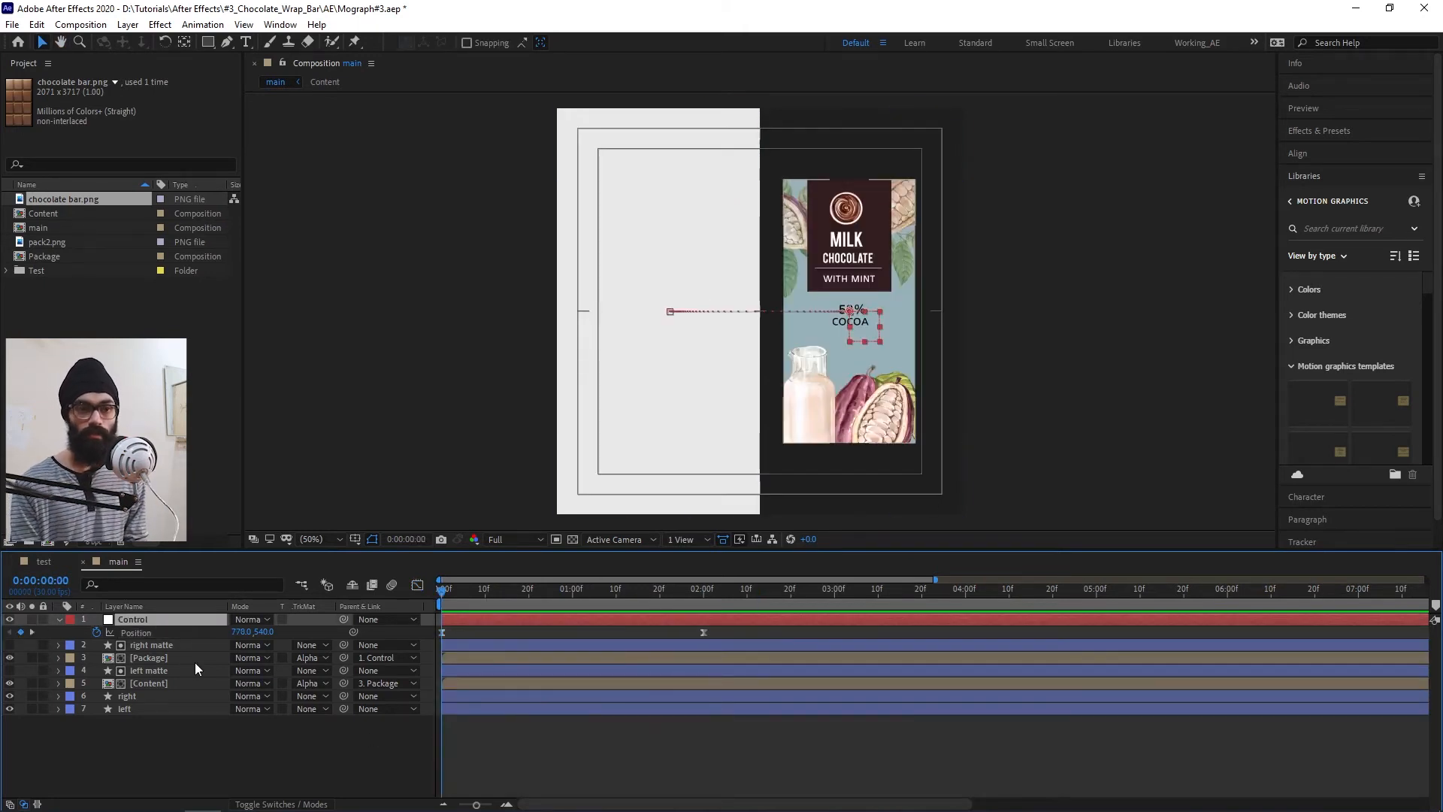
key("alt+shift+r")
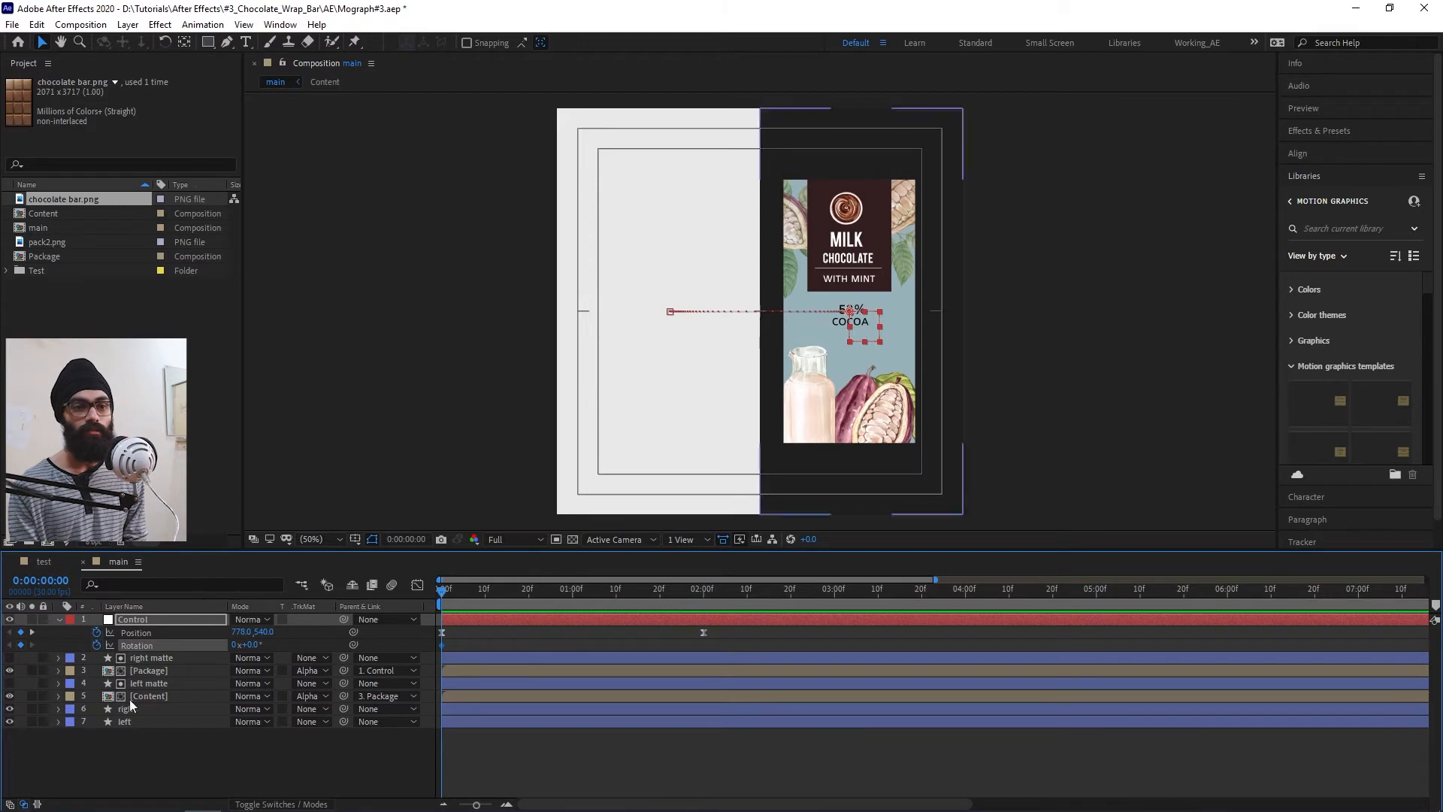
left_click_drag(256, 646, 260, 646)
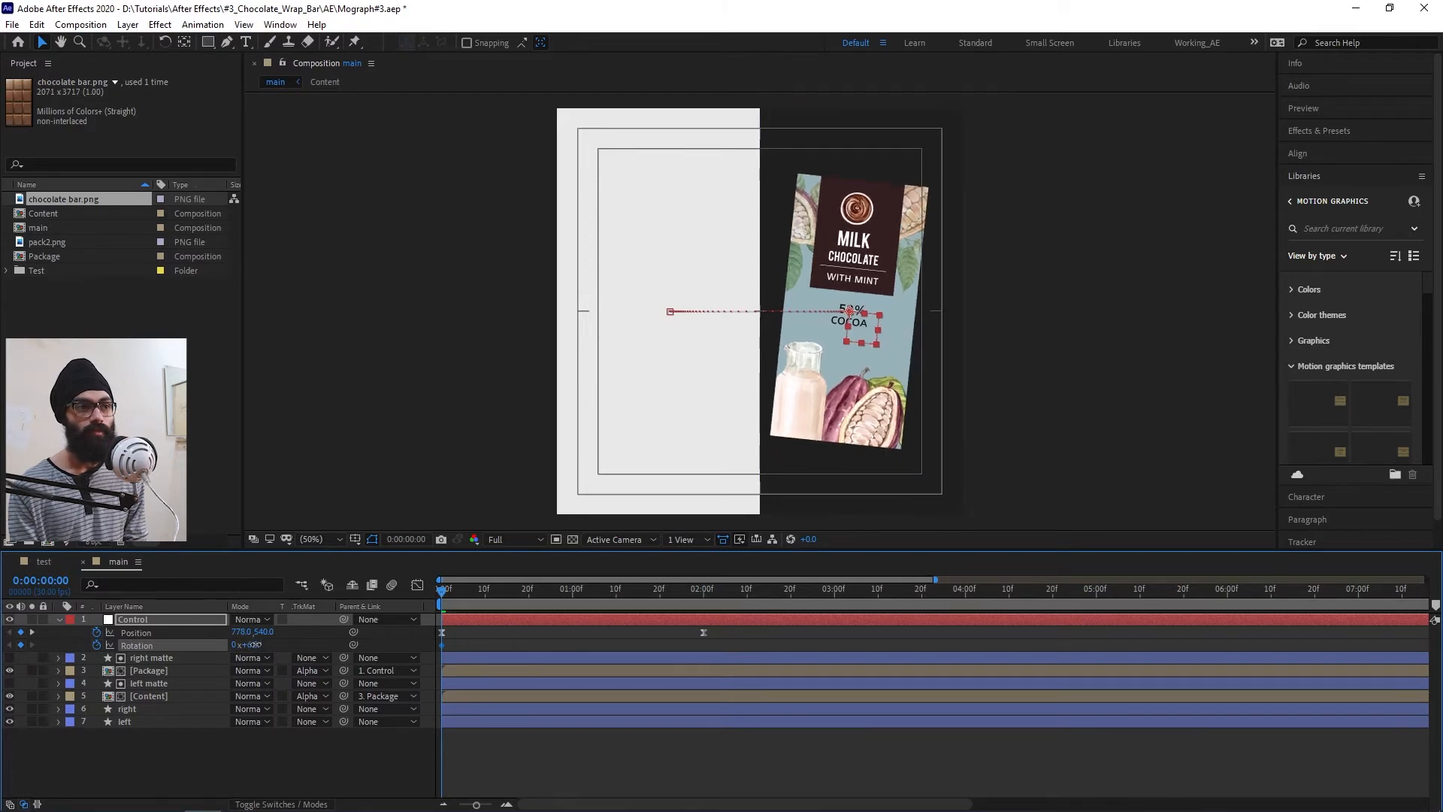
left_click(257, 645)
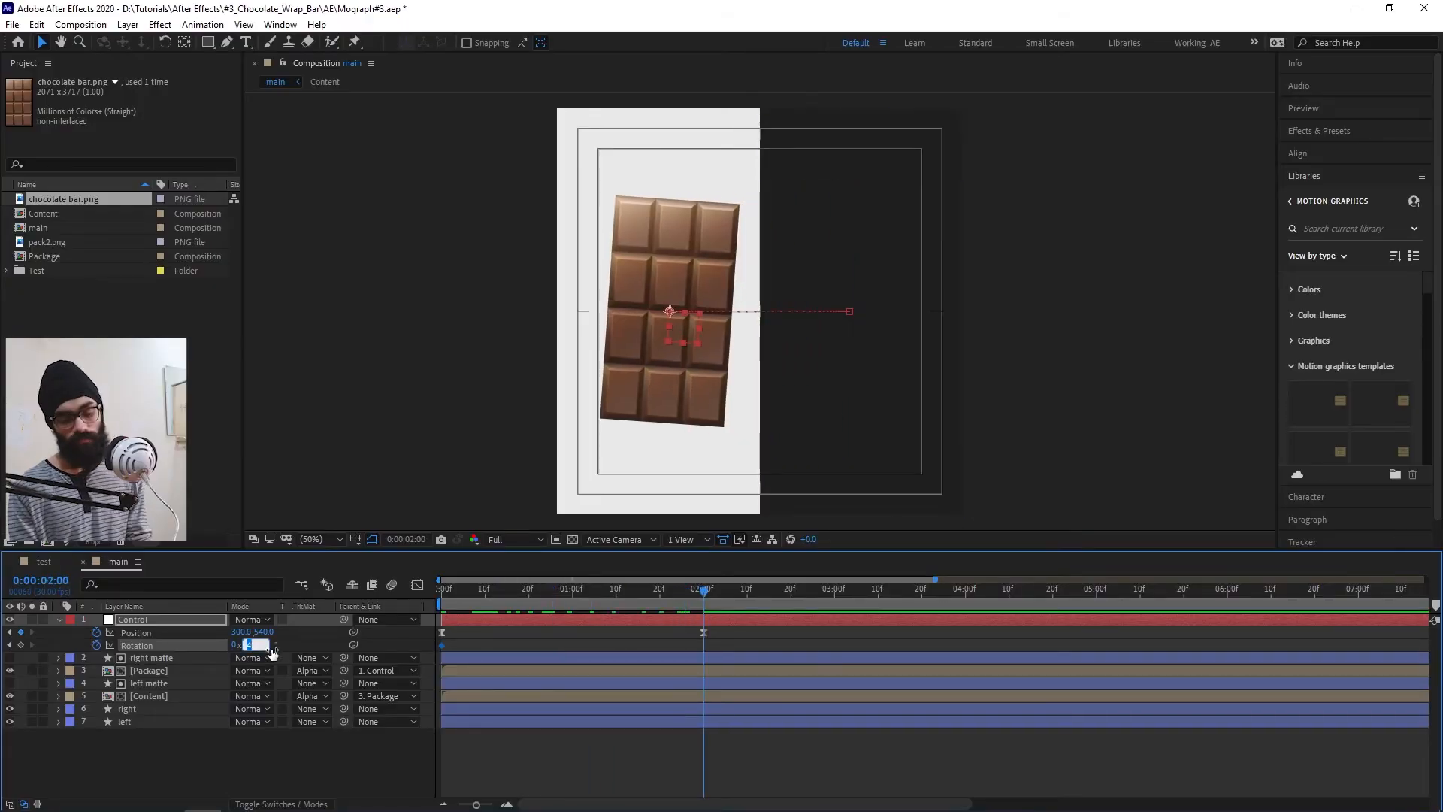
key("Return")
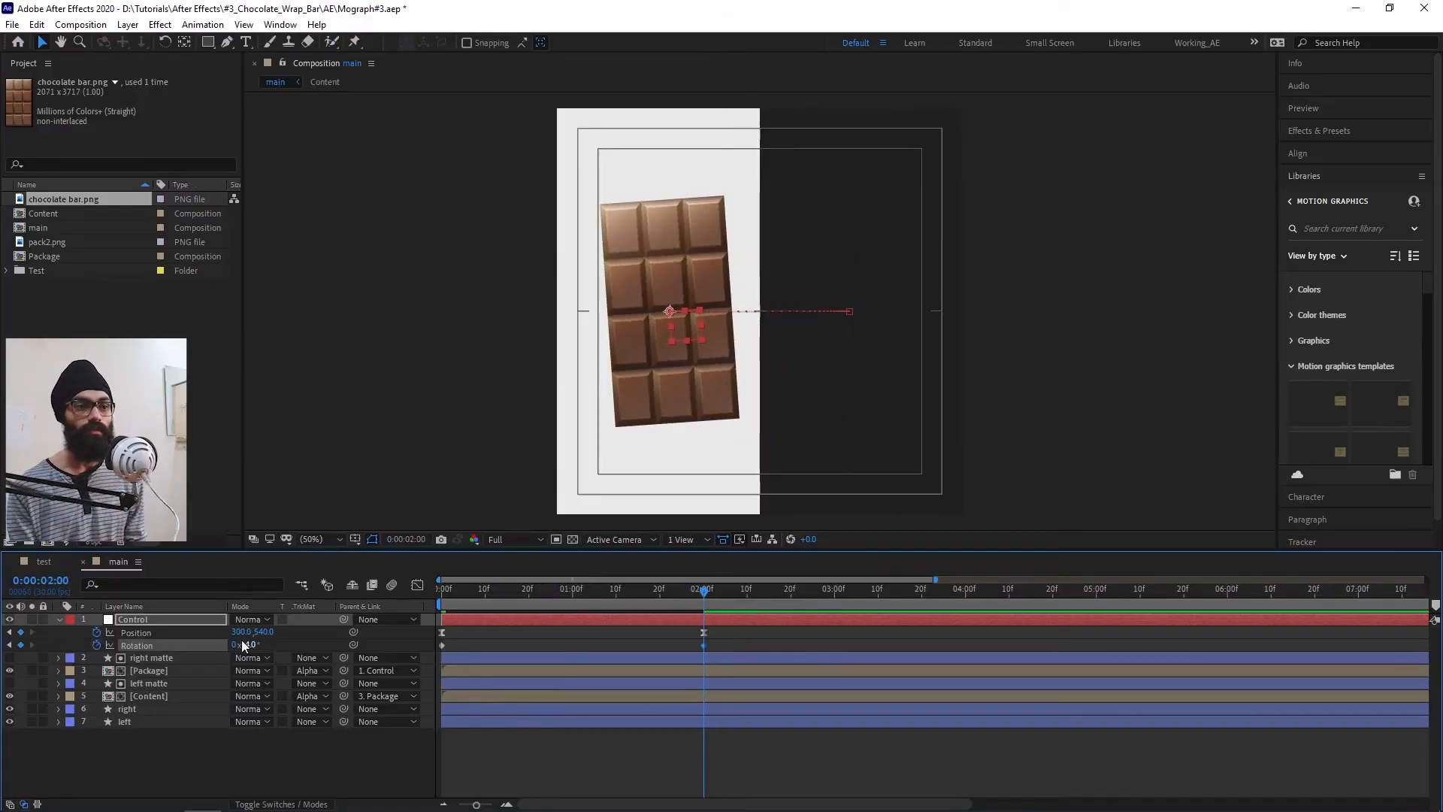
left_click_drag(467, 590, 385, 610)
key("space")
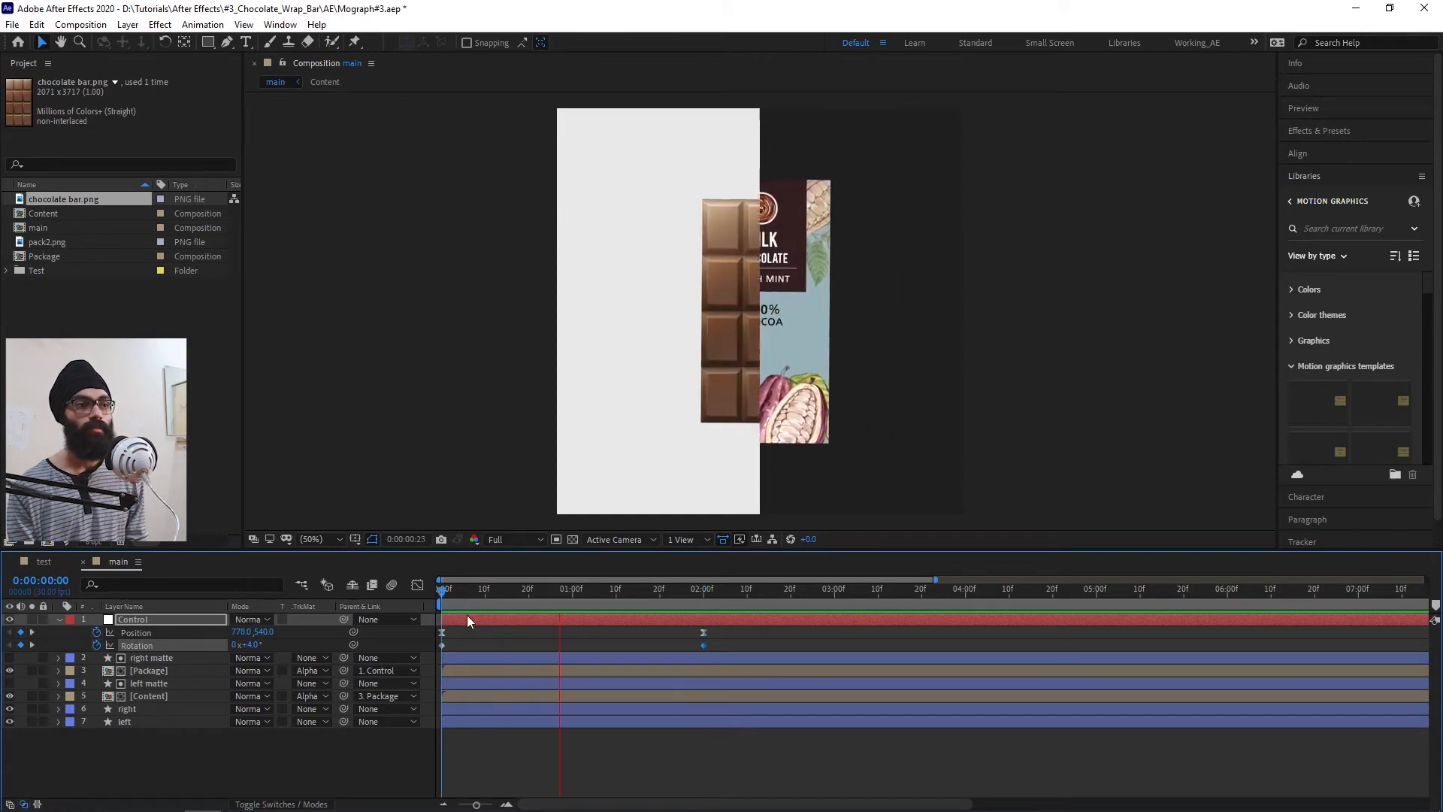
key("space")
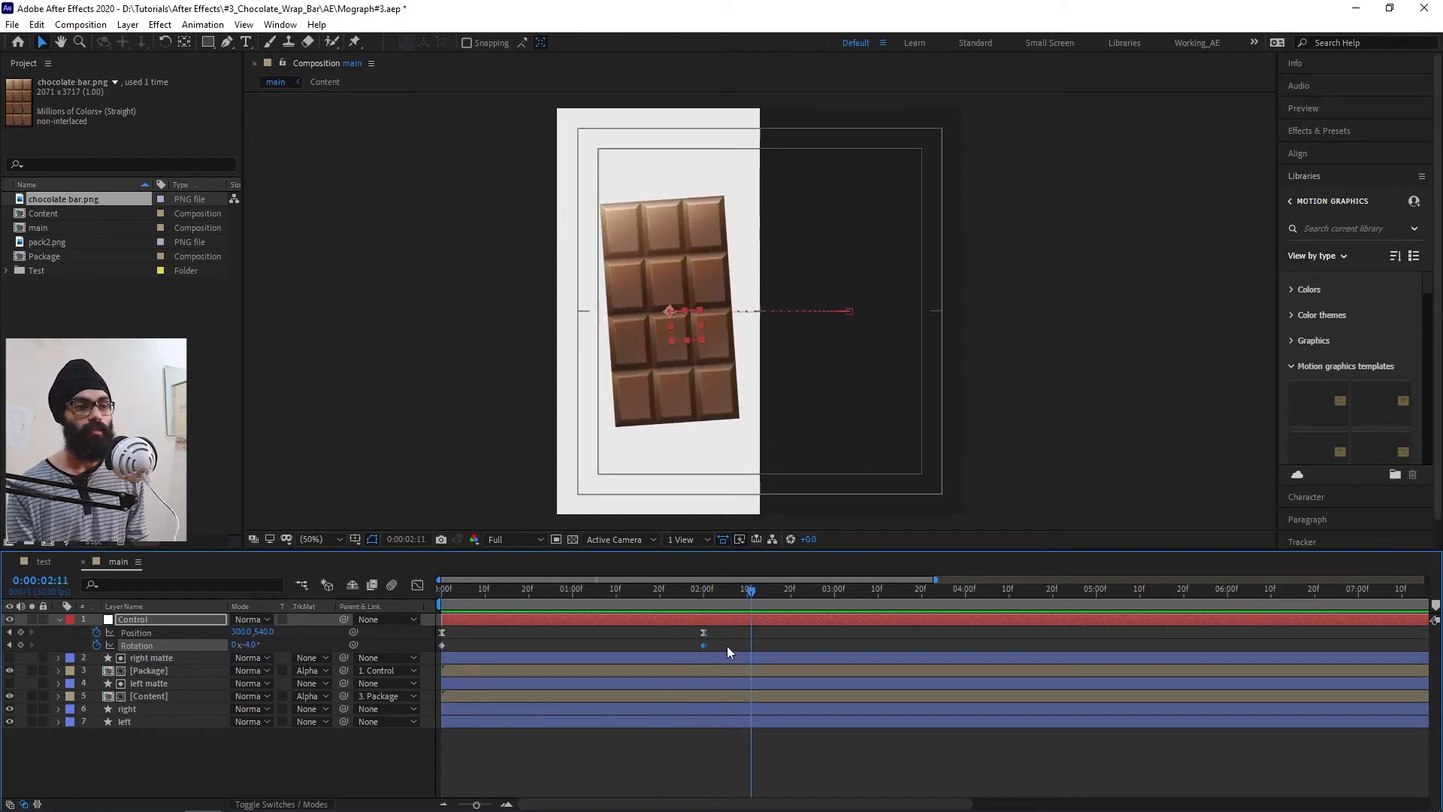
- Ease both Rotation keyframes of the Control null and shape their speed graph into a steep peak around 1 second
left_click_drag(726, 647, 417, 650)
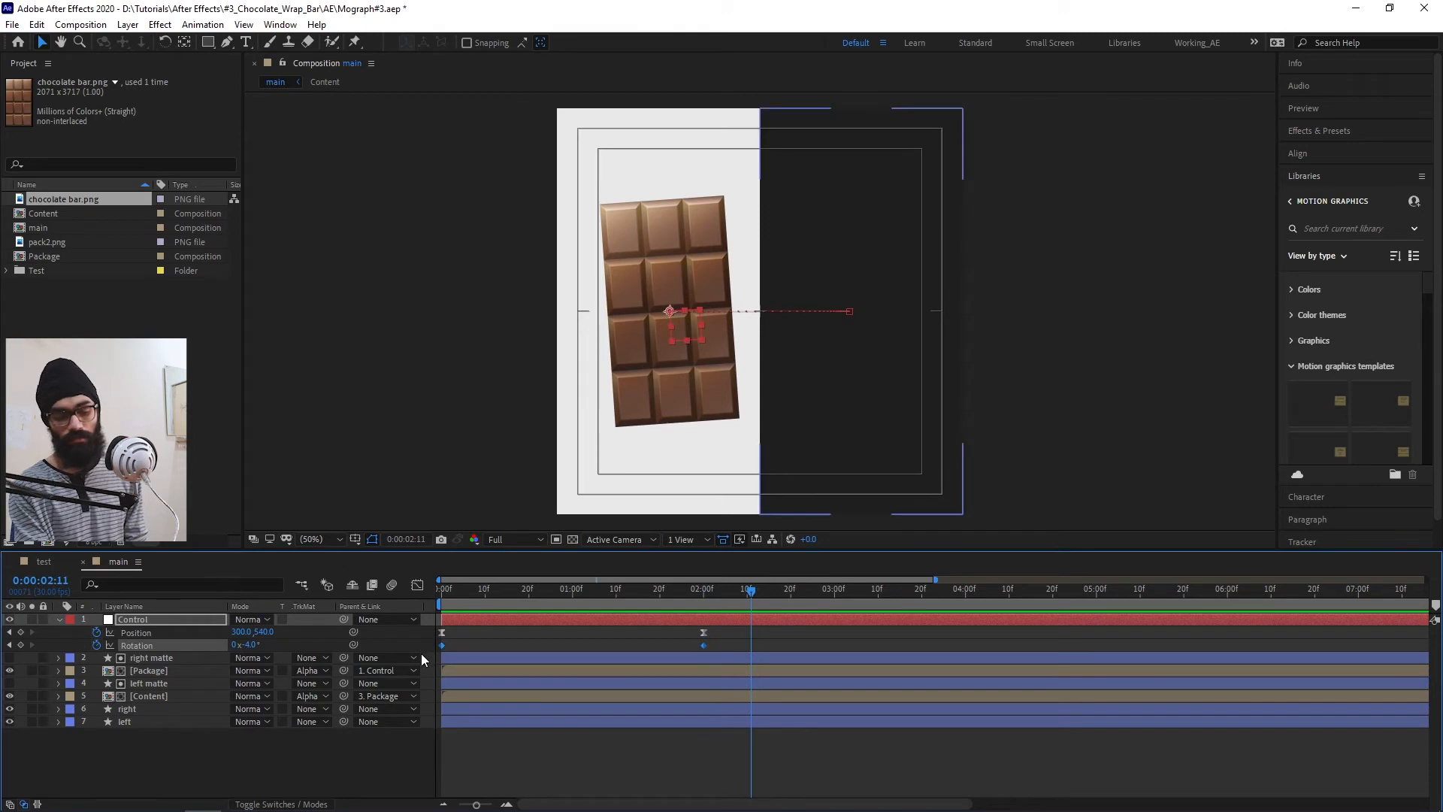
left_click(419, 585)
left_click_drag(528, 627, 346, 623)
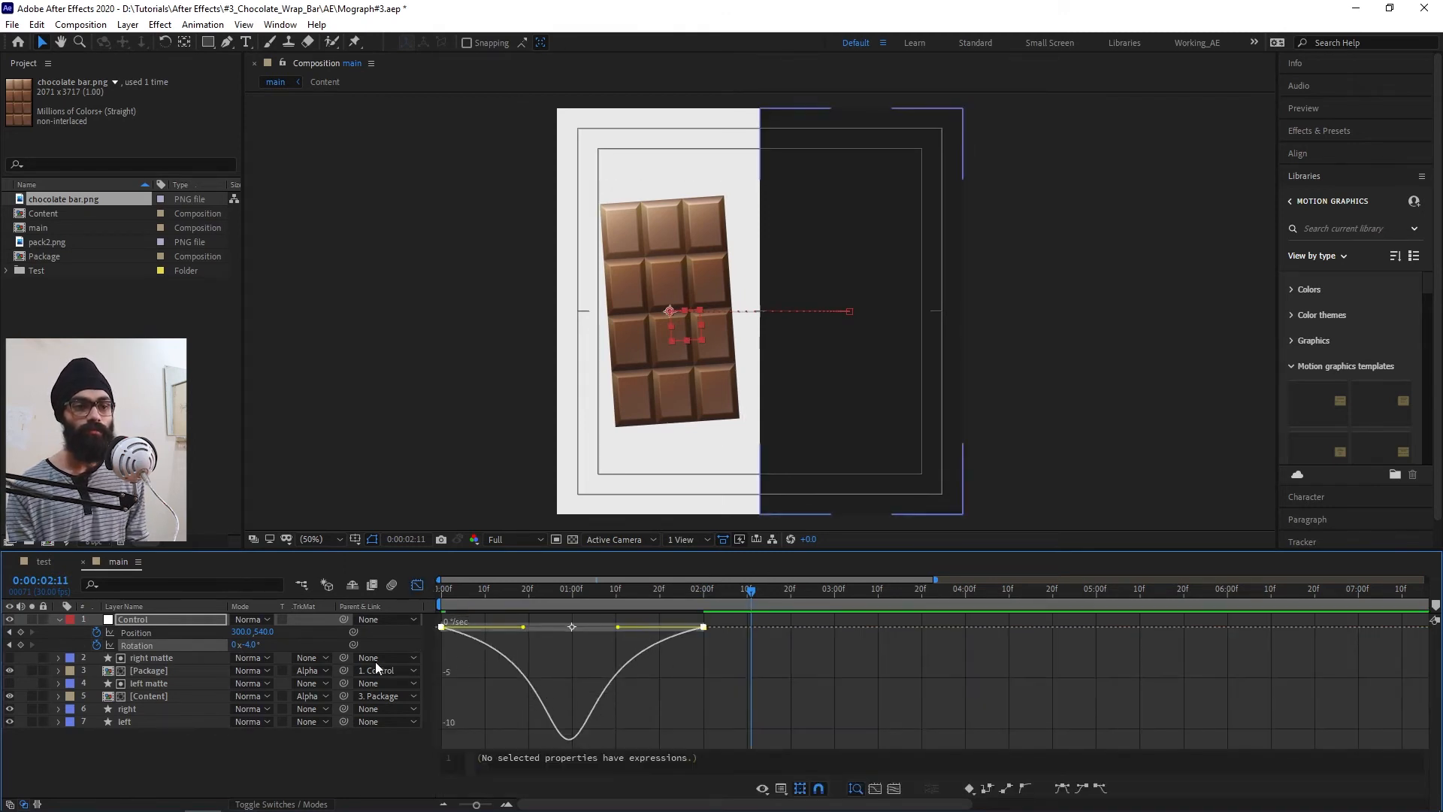
left_click(419, 587)
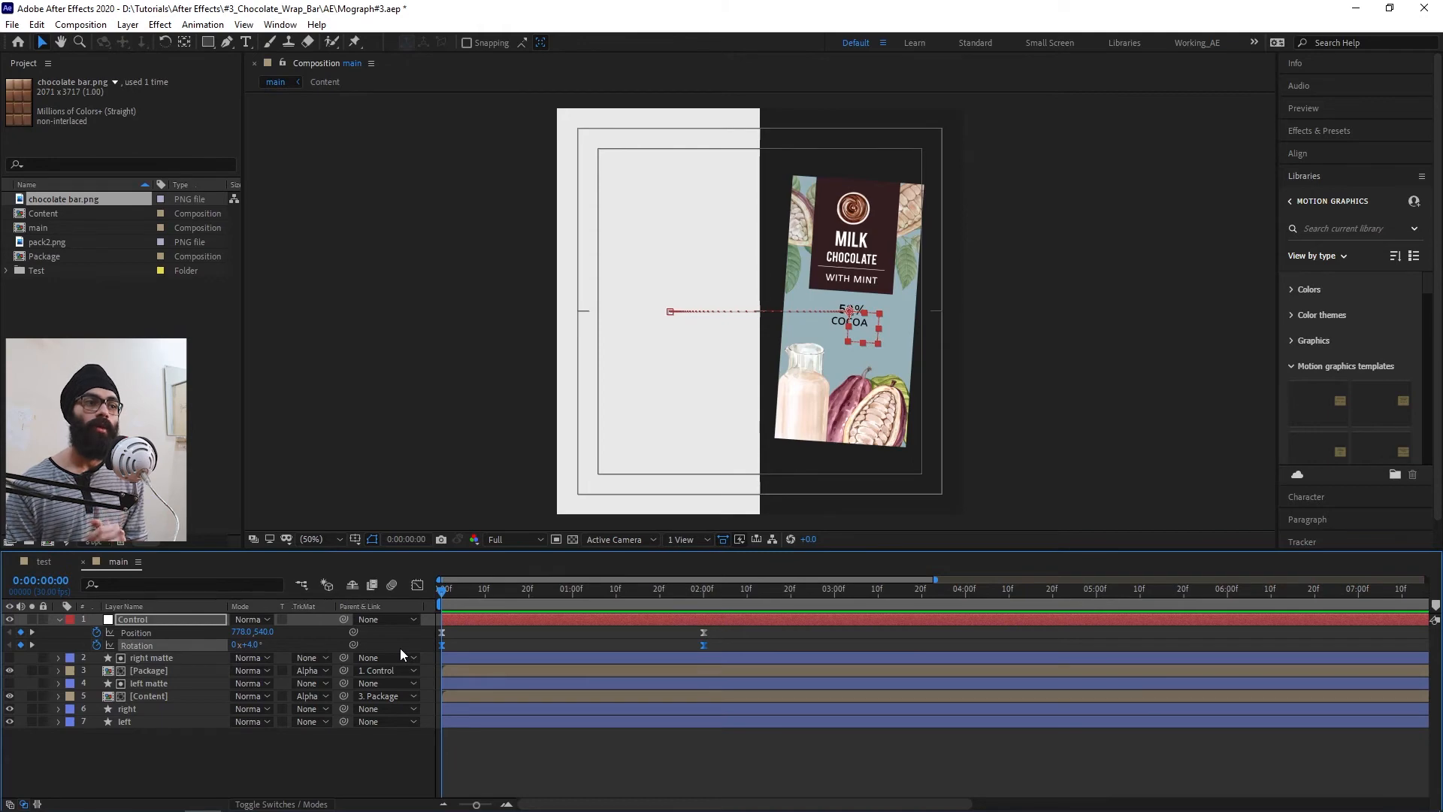
- Add the expression loopOut("cycle") to the Control null's Position
left_click(118, 764)
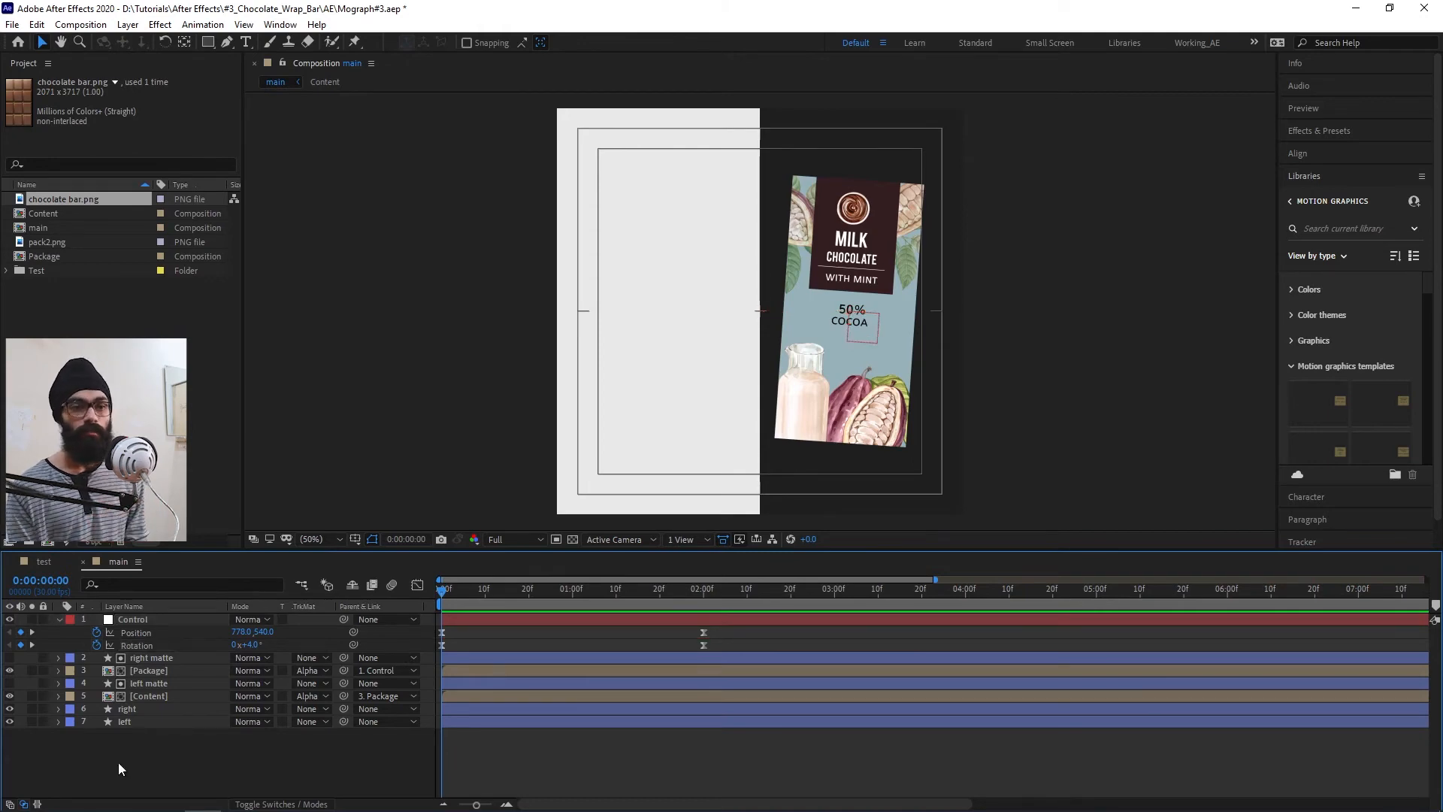
left_click(97, 633, "alt")
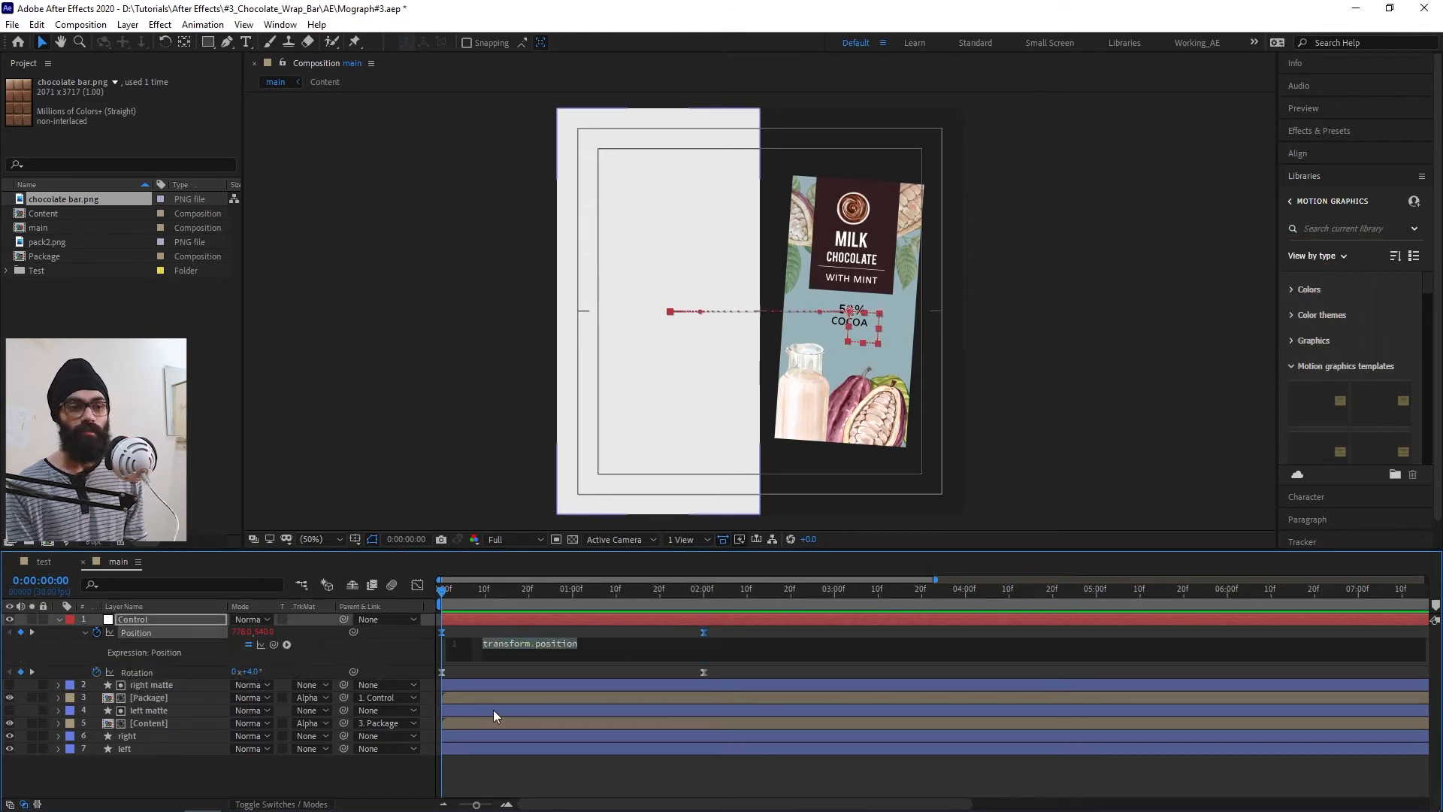
type("loop")
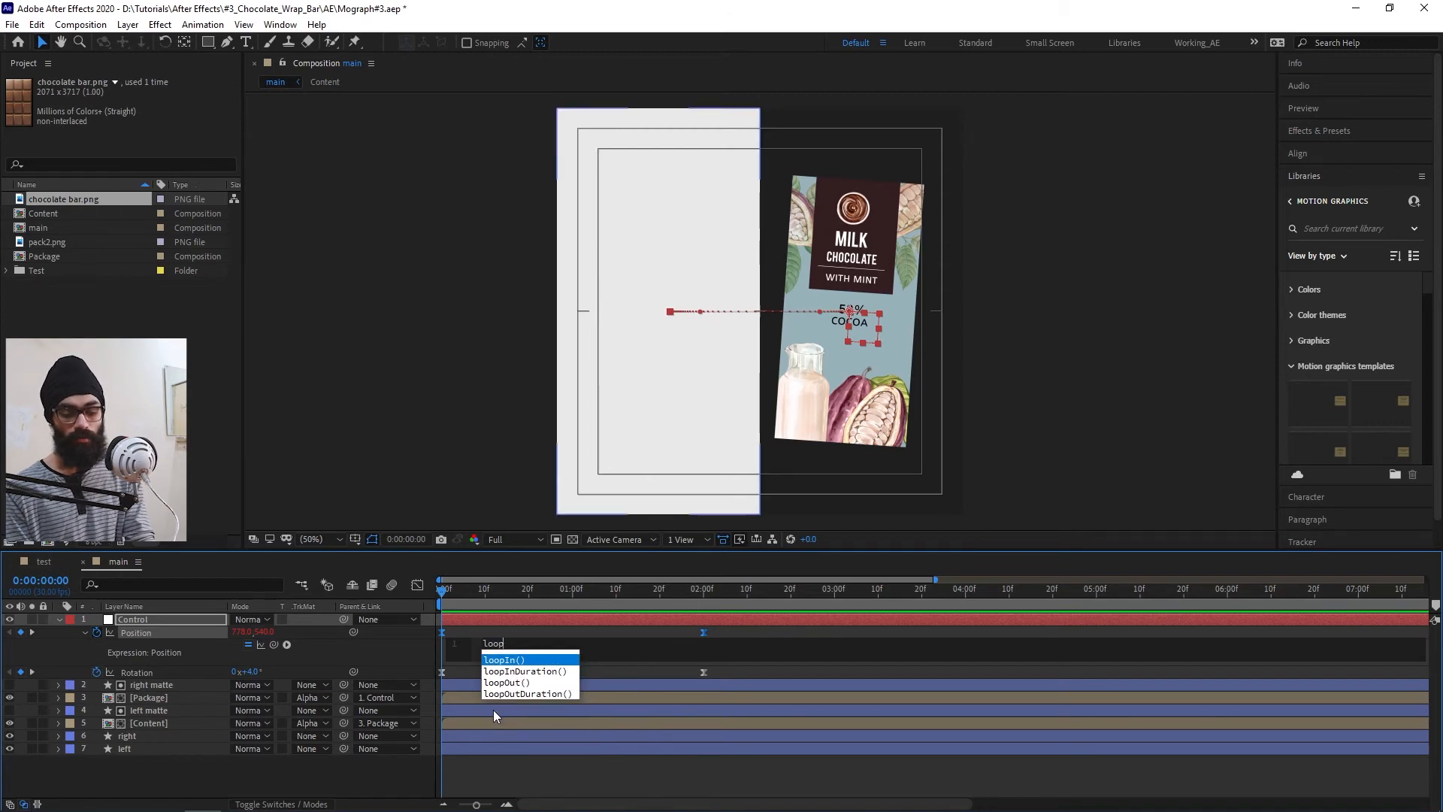
type("Out")
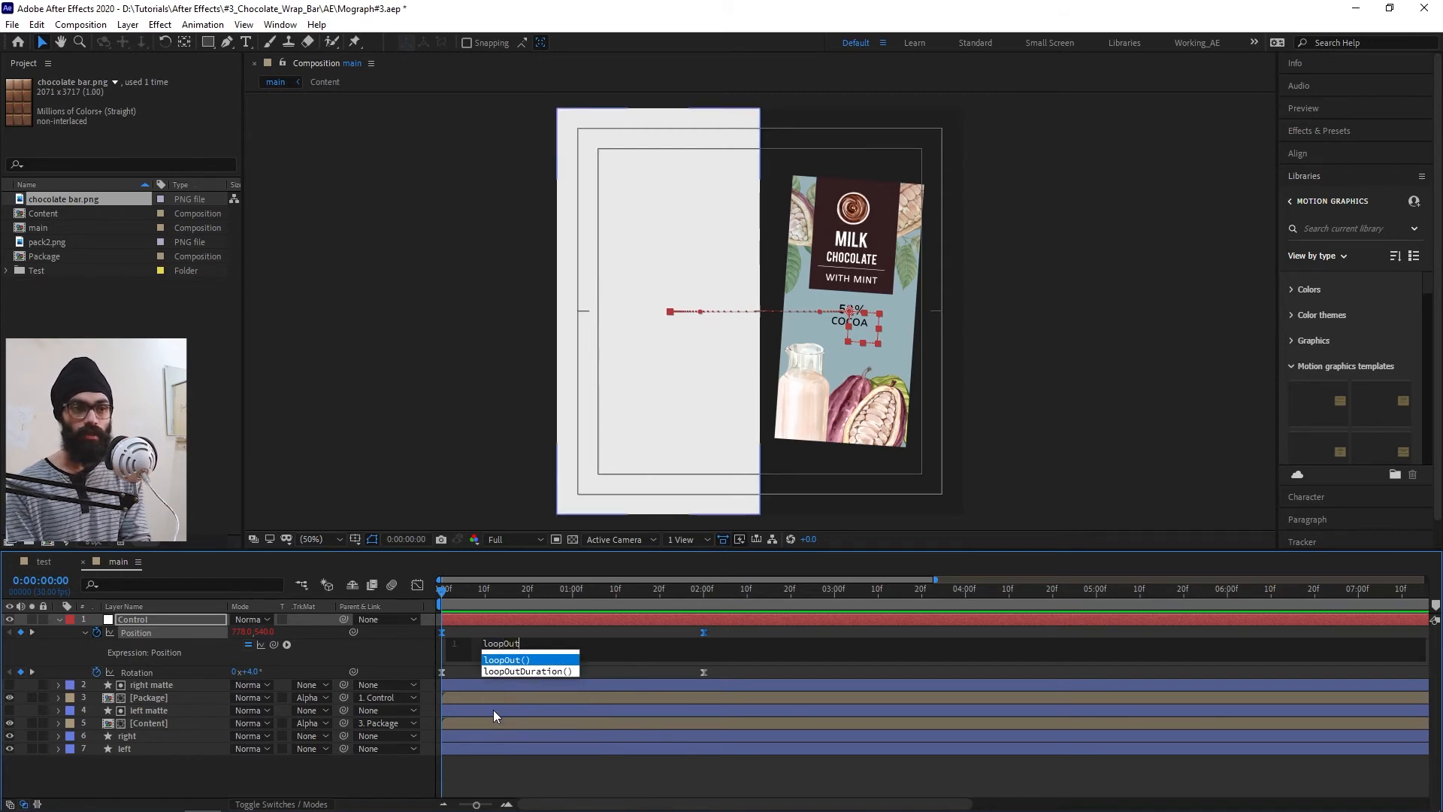
key("Return")
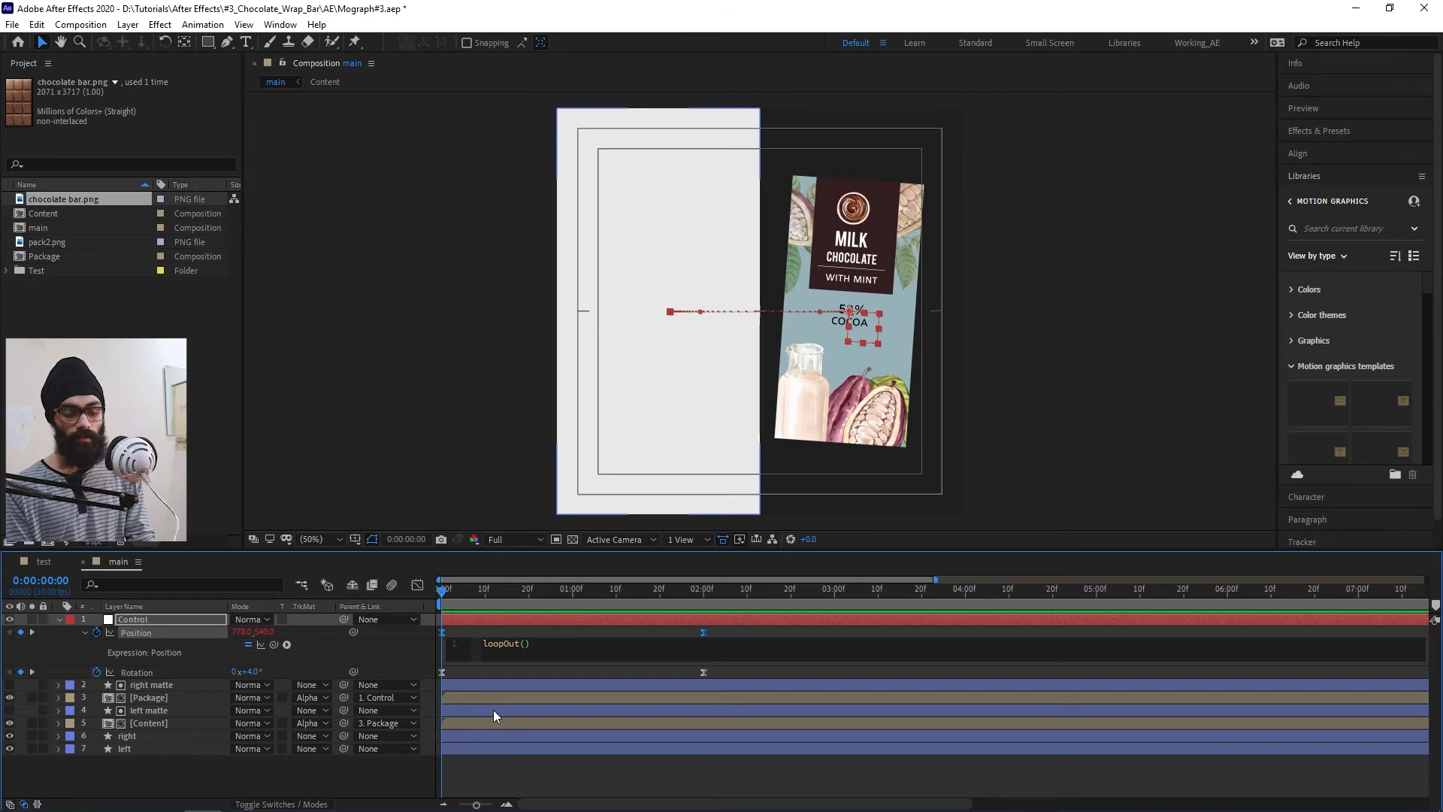
type("\"cyc")
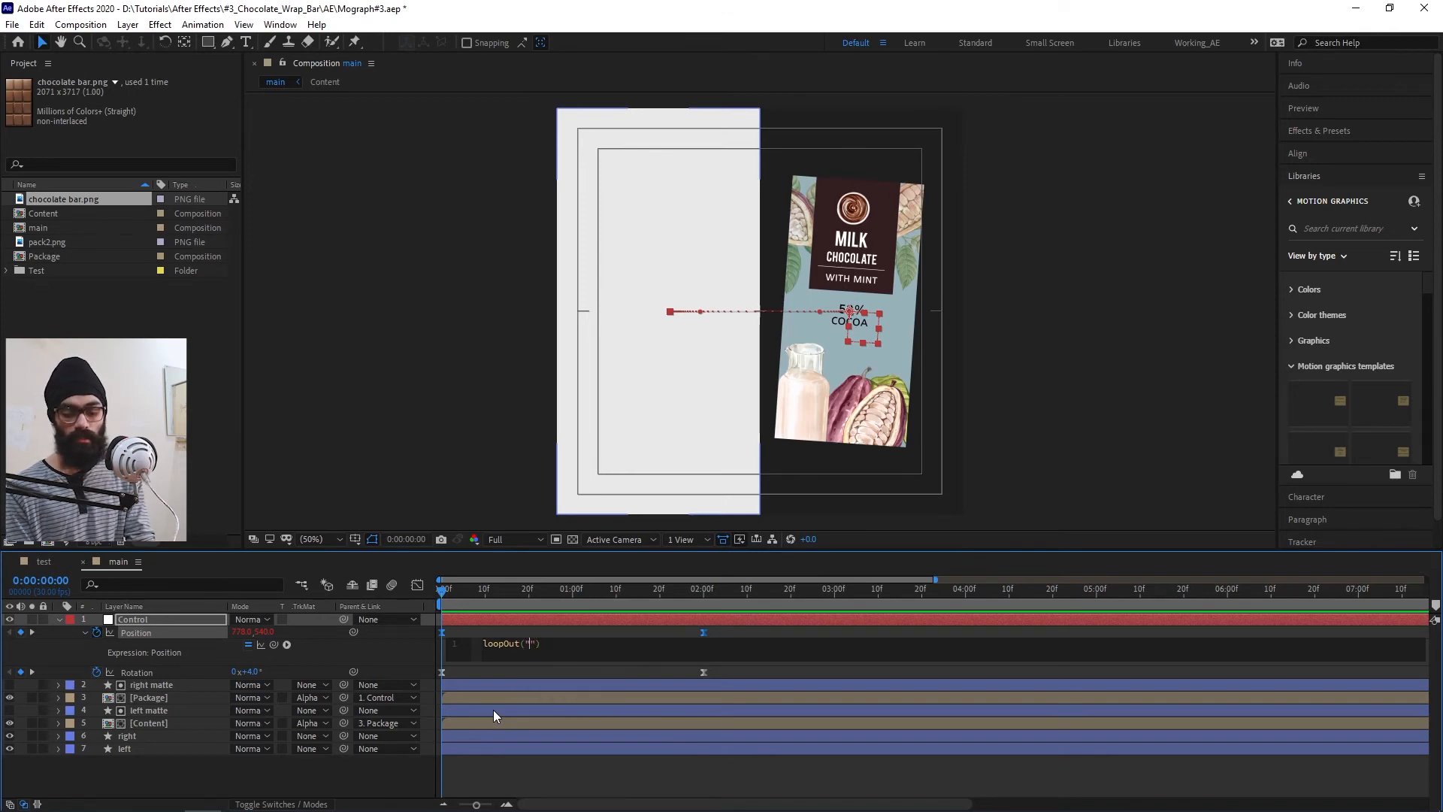
type("le")
key("Right")
key("Right")
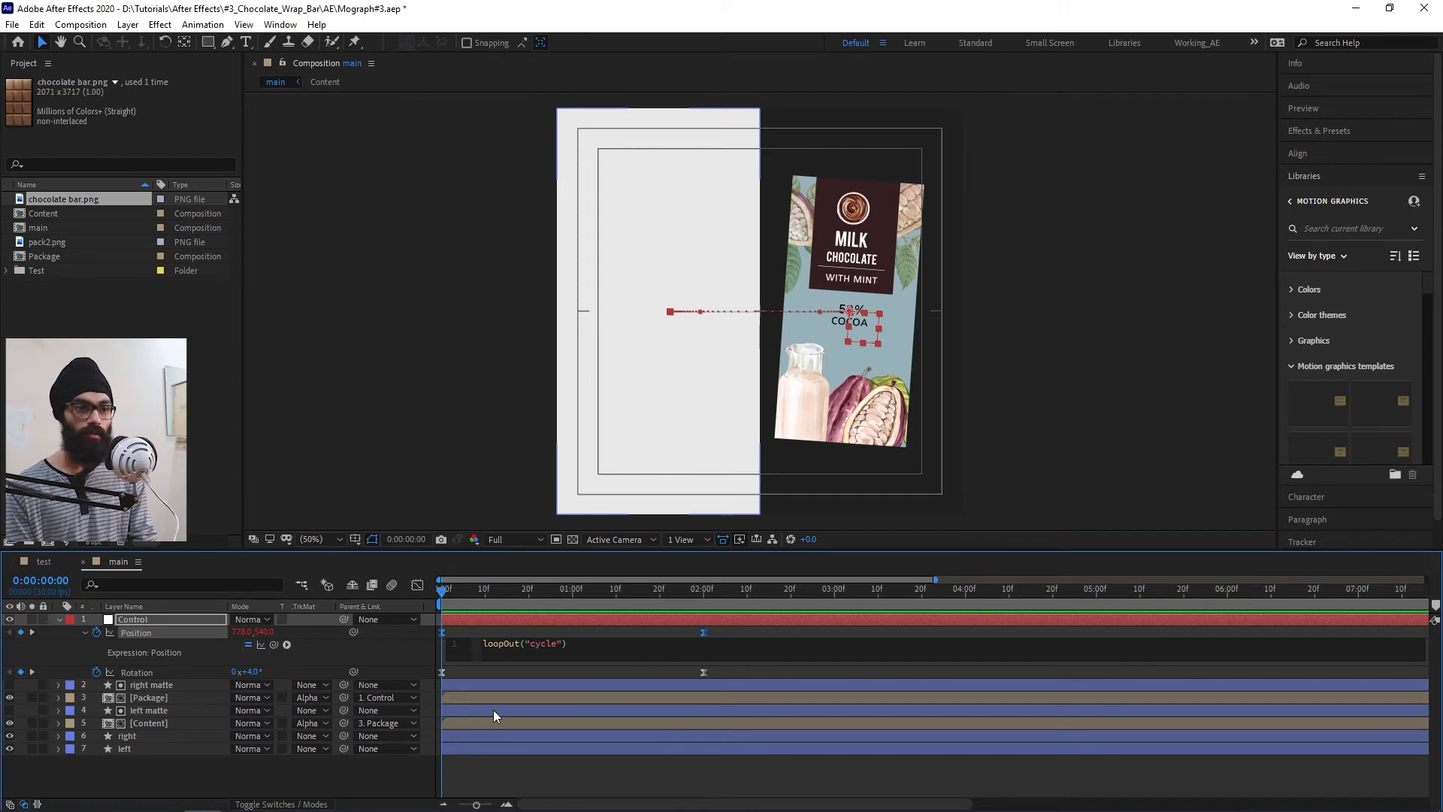
key("KP_Enter")
- Preview the cycling Position loop, examine the frames around the 2-second keyframe, and return to the start
key("space")
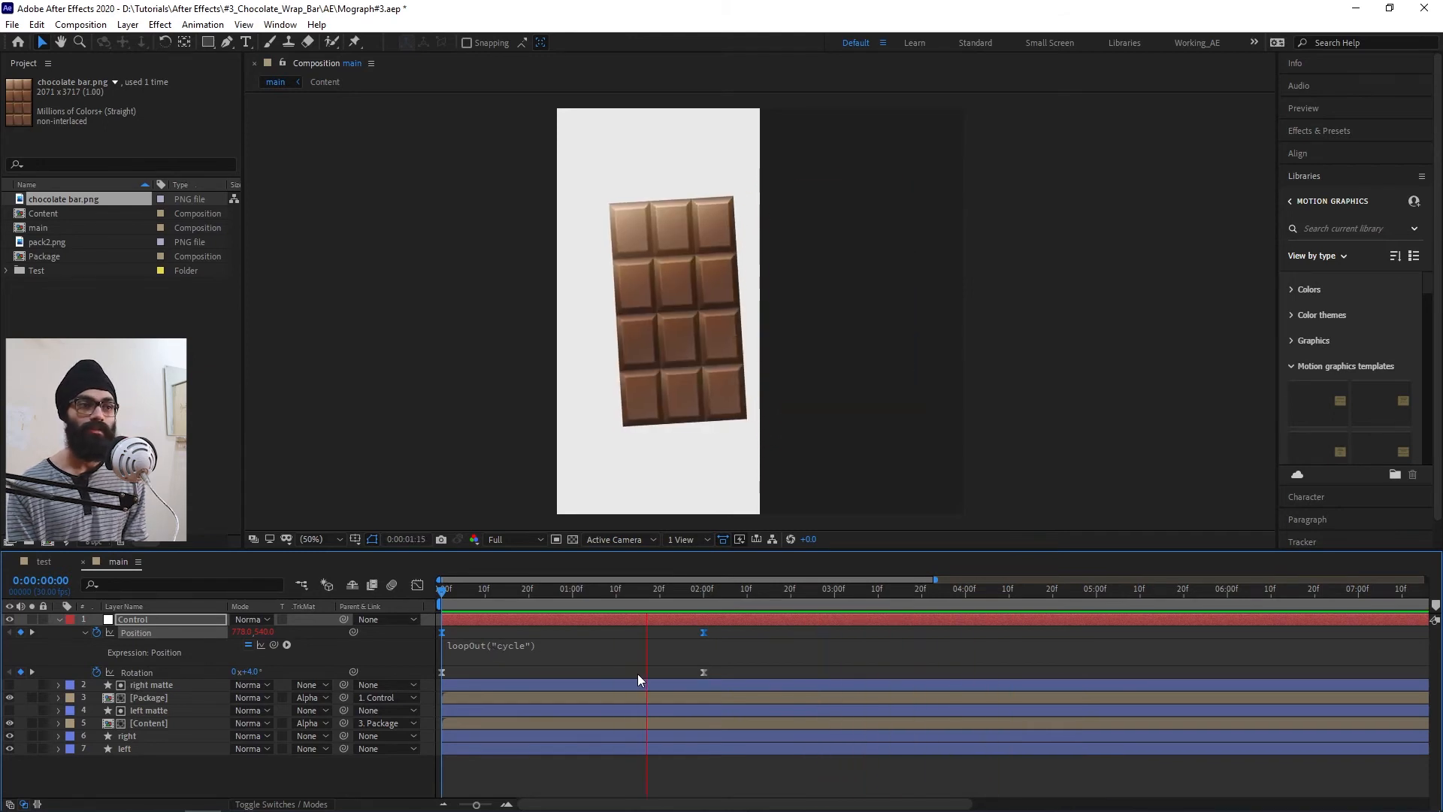
key("space")
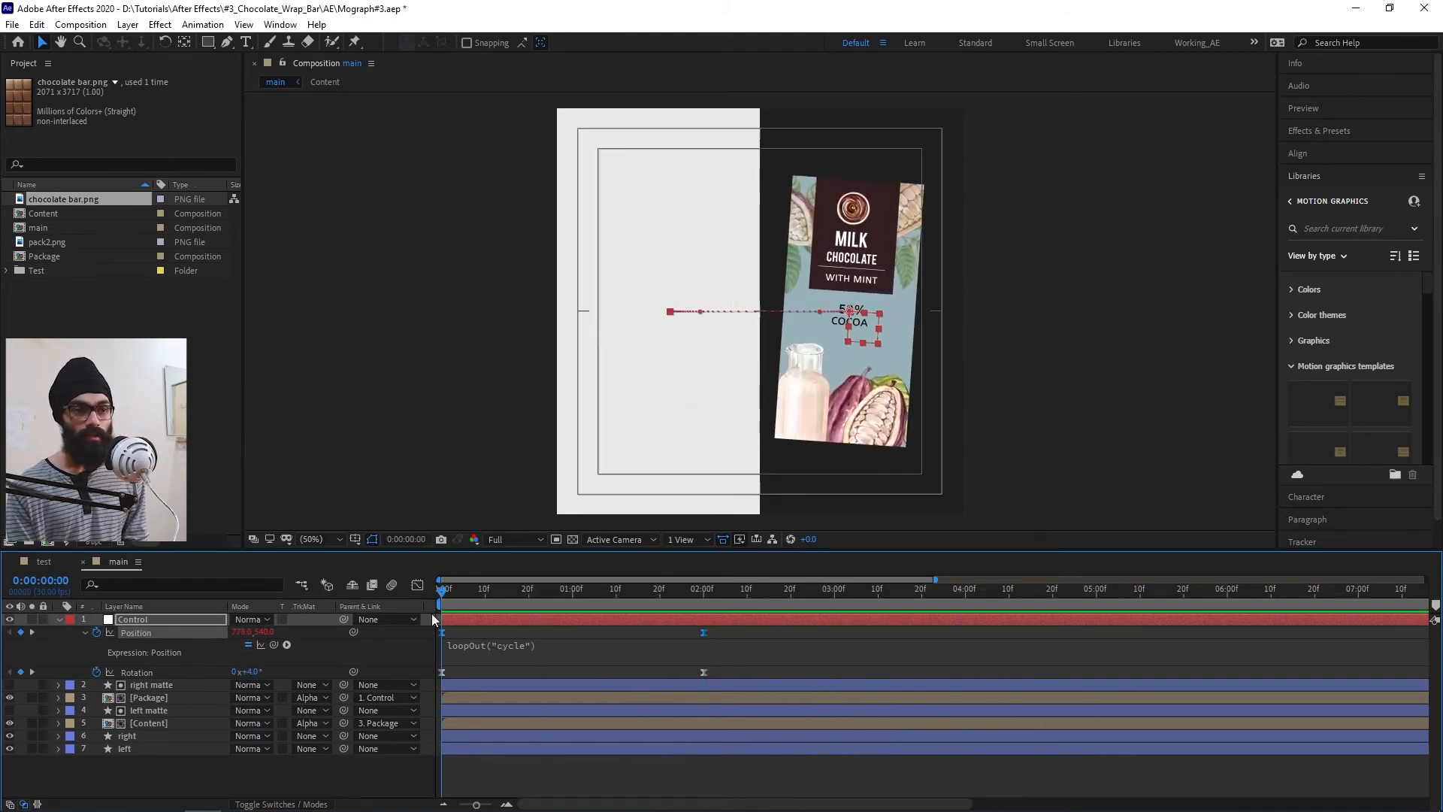
left_click_drag(673, 597, 702, 602)
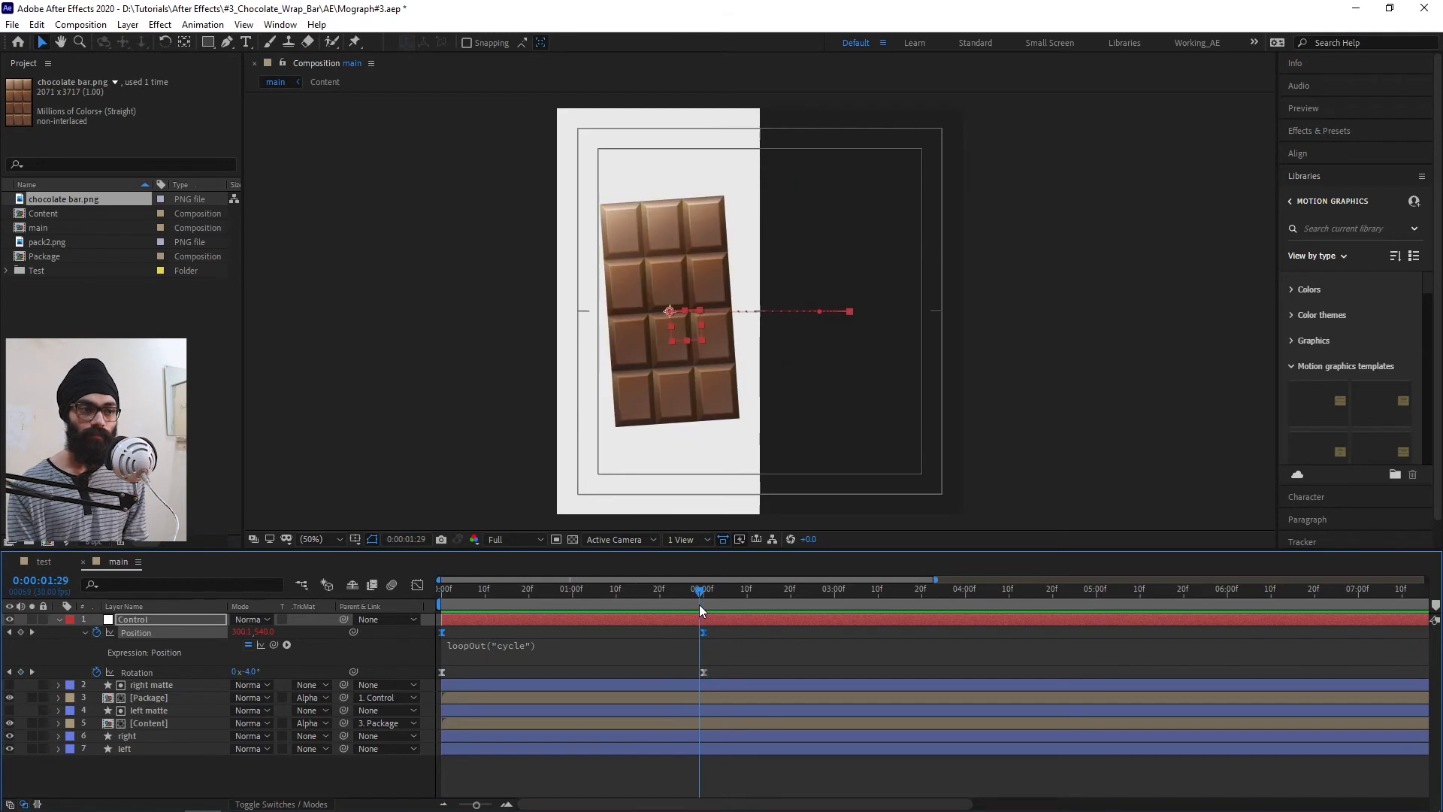
key("Home")
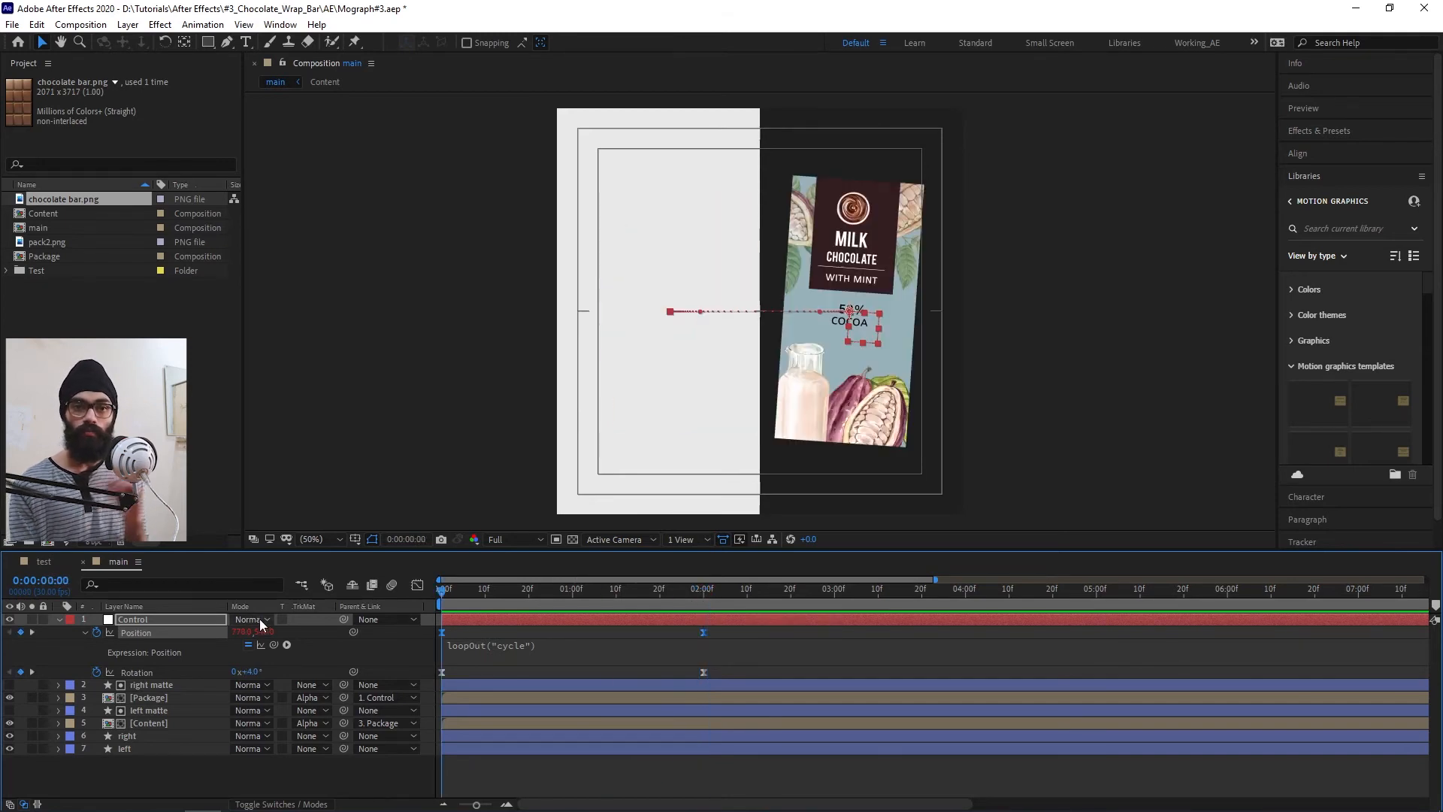
- Change the Control null's Position expression to loopOut("pingpong") and preview the back-and-forth movement
left_click(526, 647)
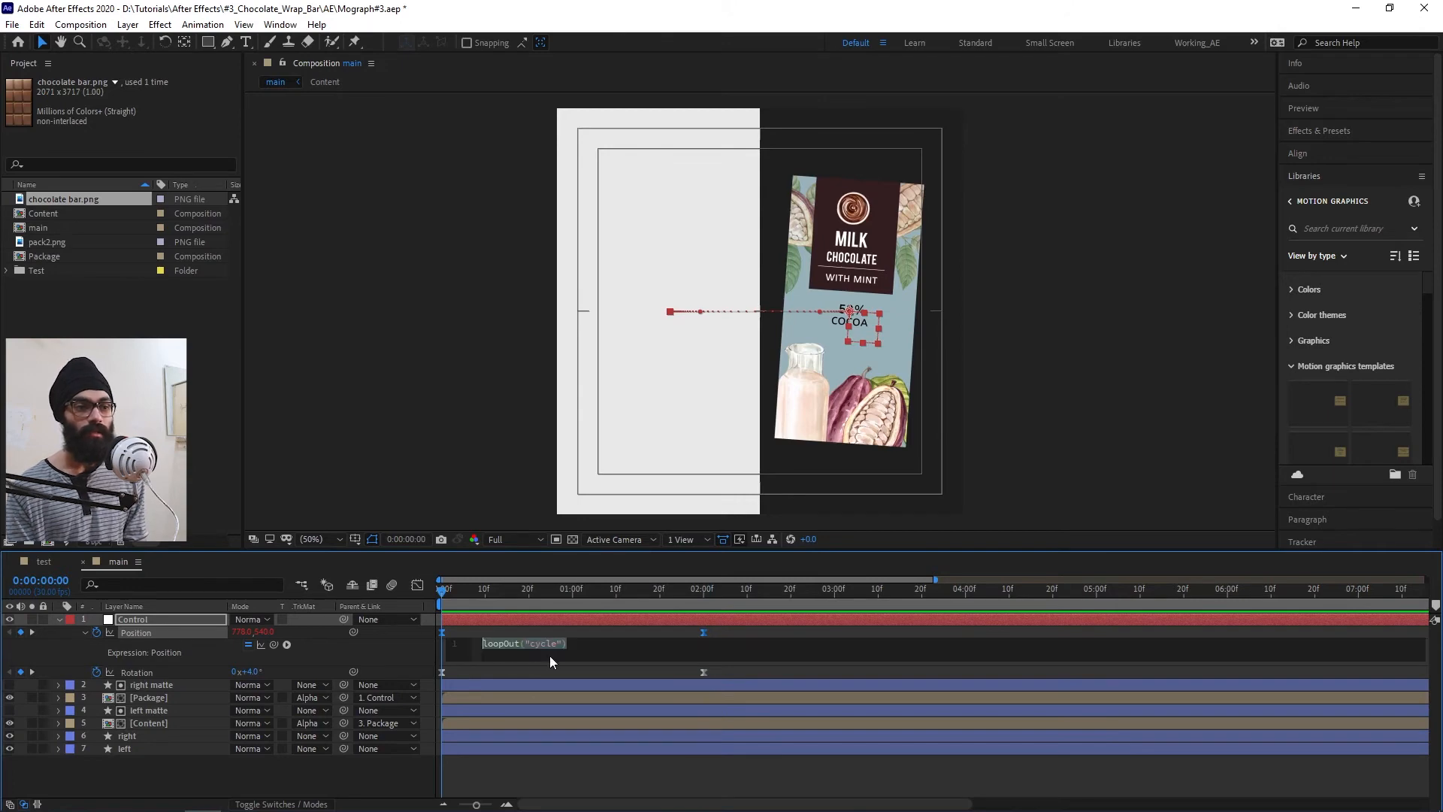
key("BackSpace")
key("BackSpace")
key("BackSpace")
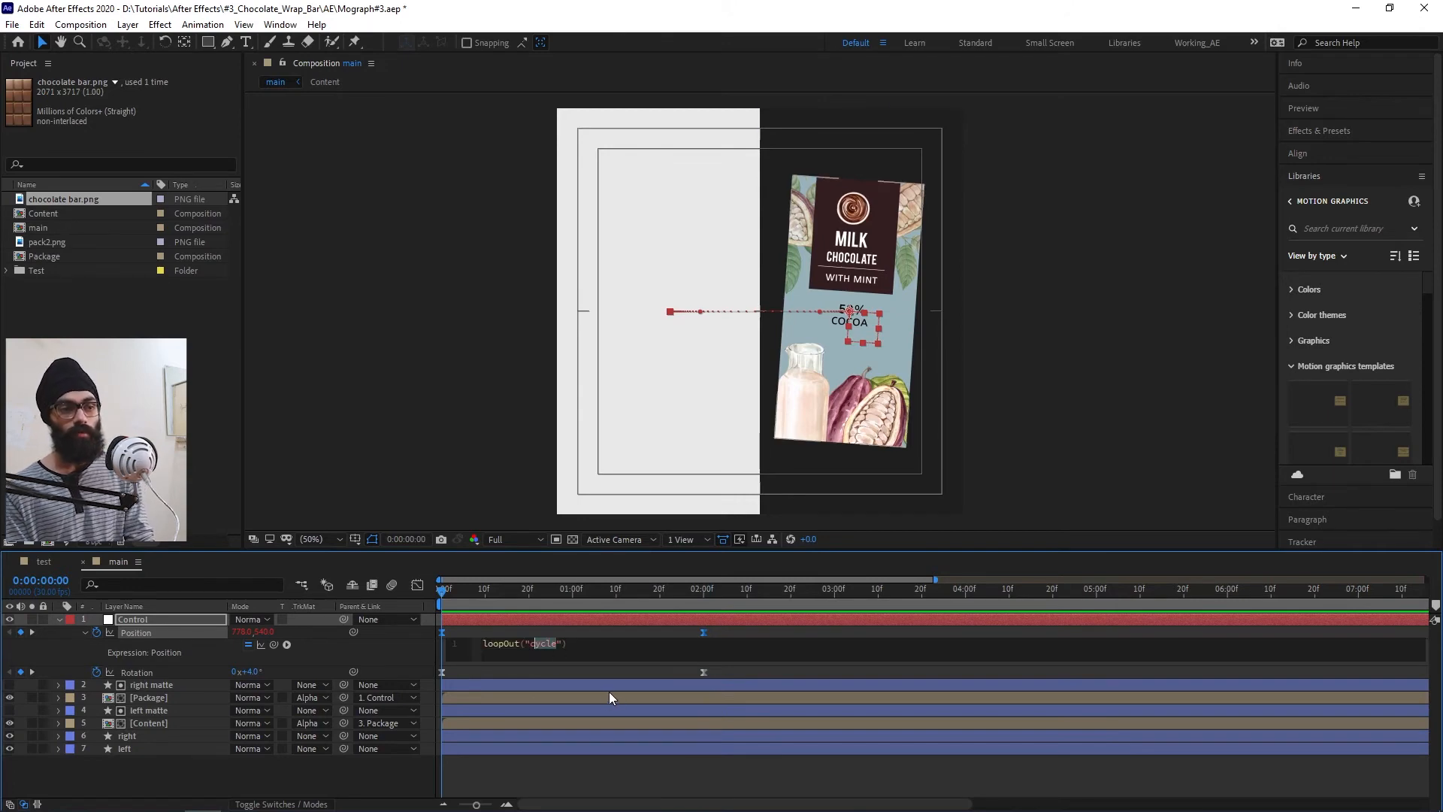
type("pin")
type("gpong")
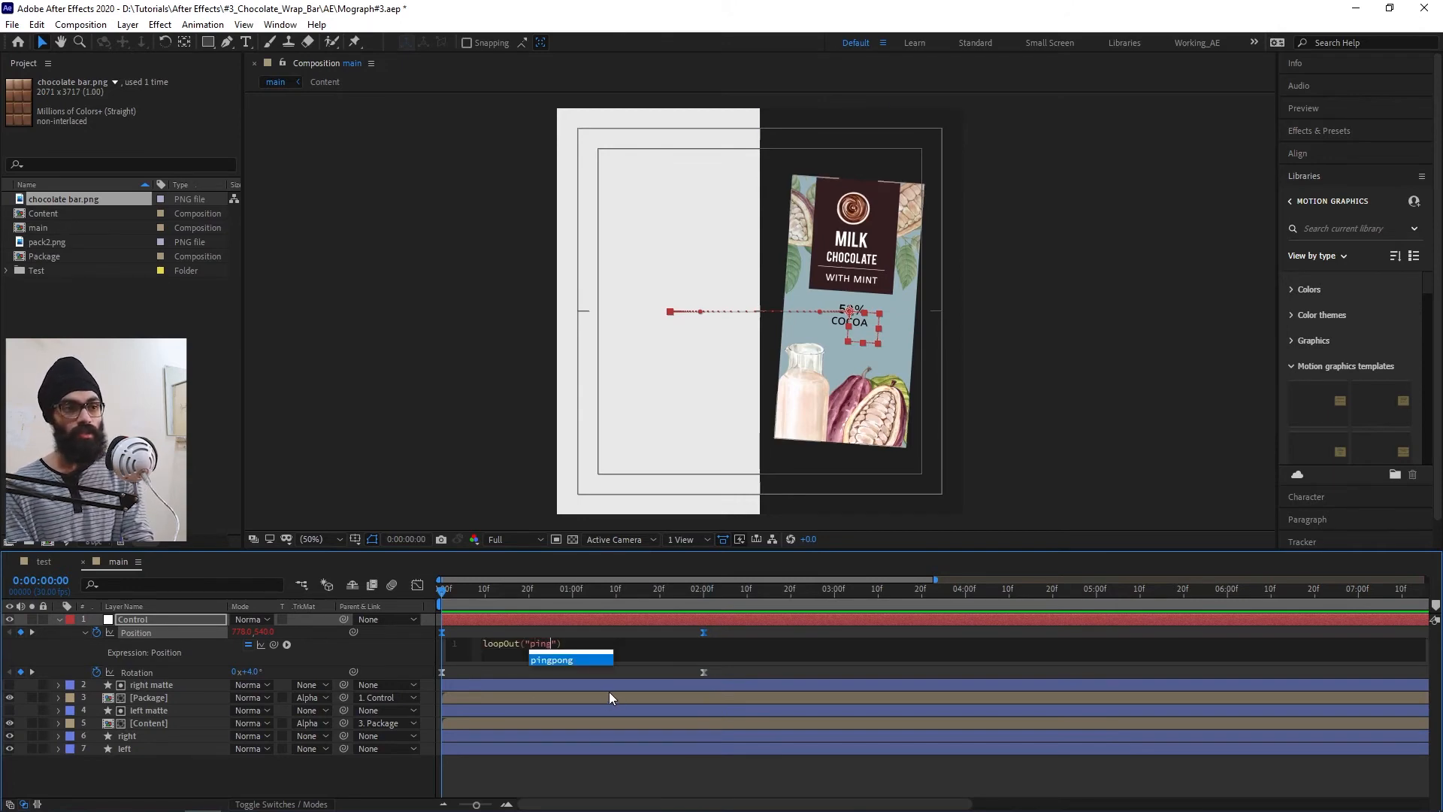
key("KP_Enter")
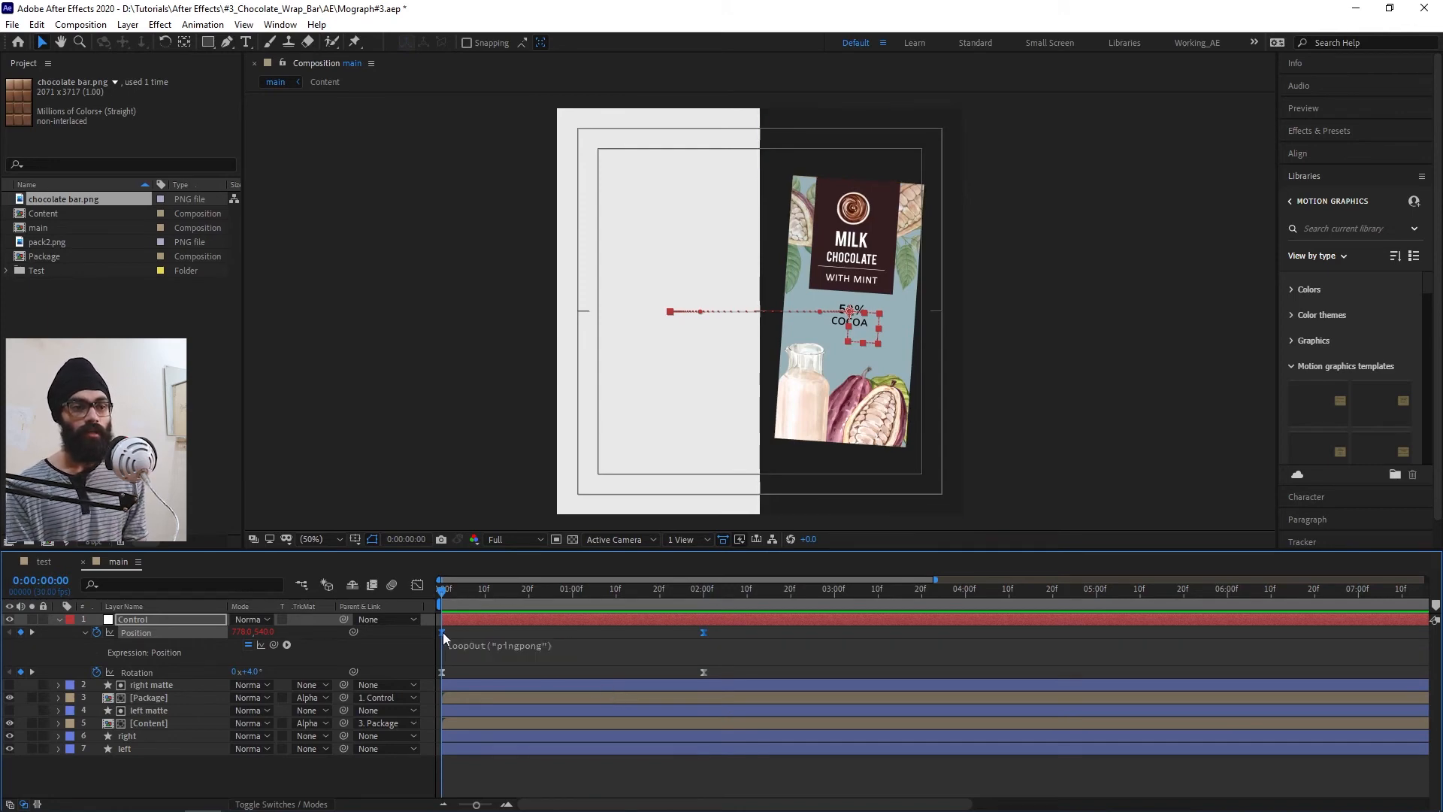
key("space")
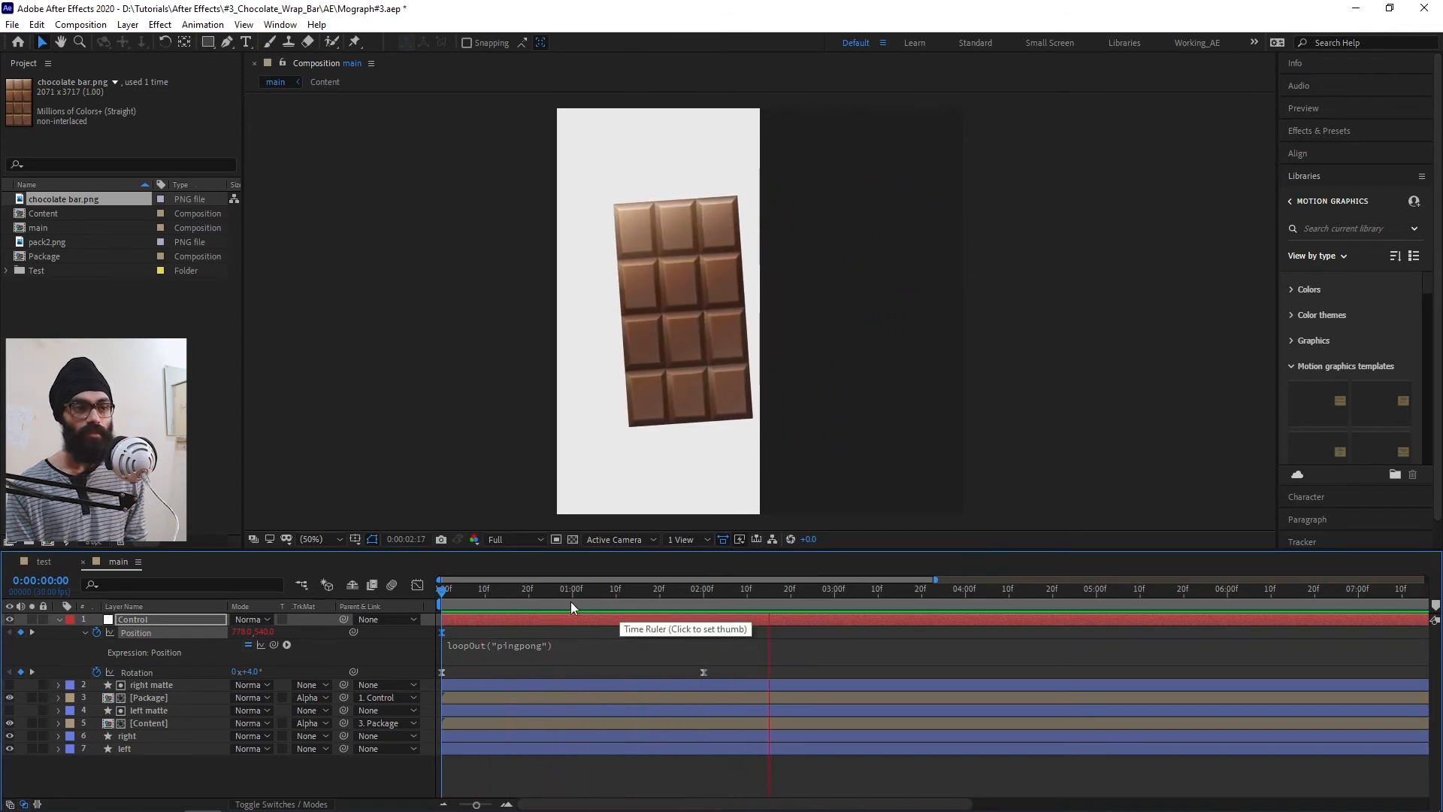
- Copy the Control null's loopOut("pingpong") expression from Position to Rotation and preview the loop from the start
left_click(575, 644)
key("ctrl+c")
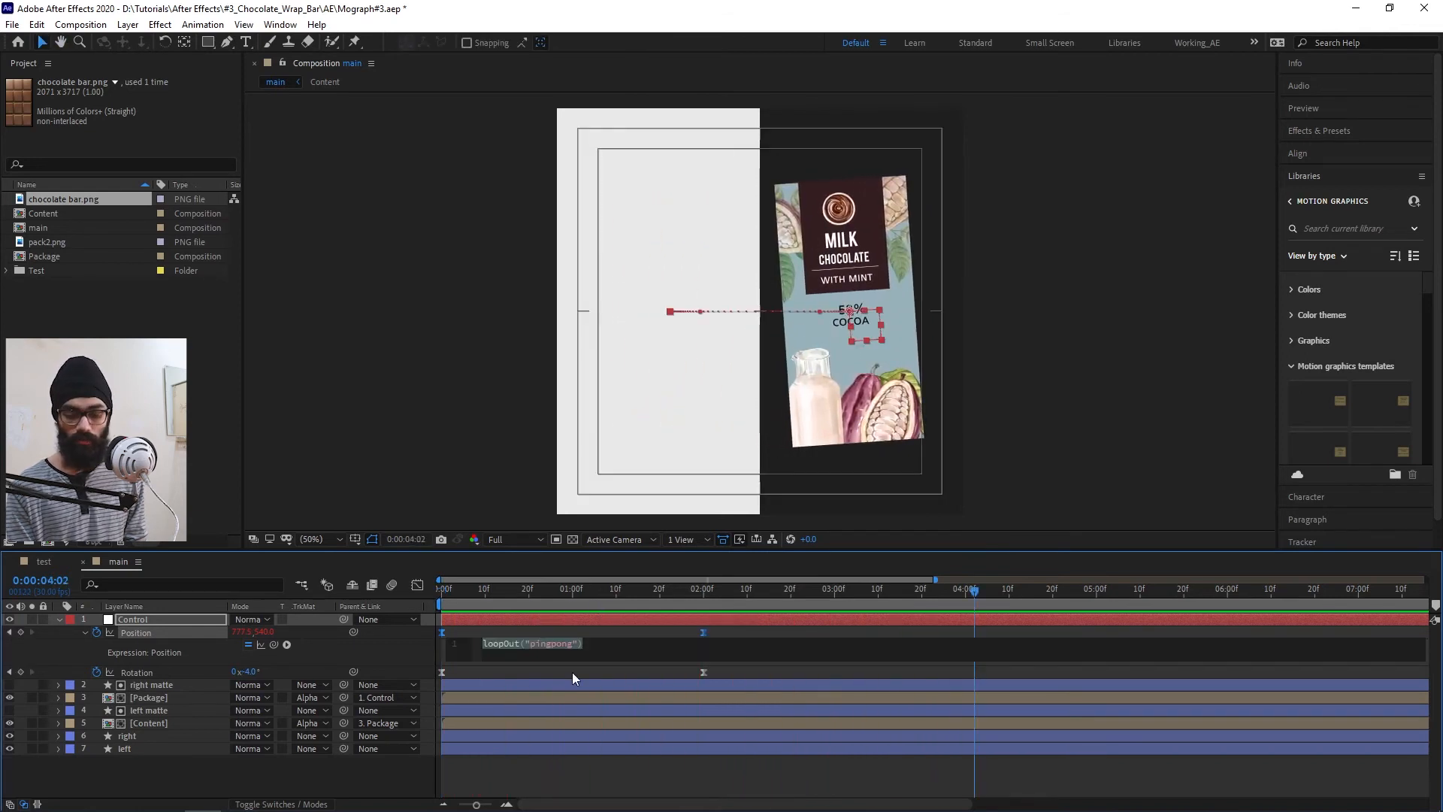
left_click(98, 672, "alt")
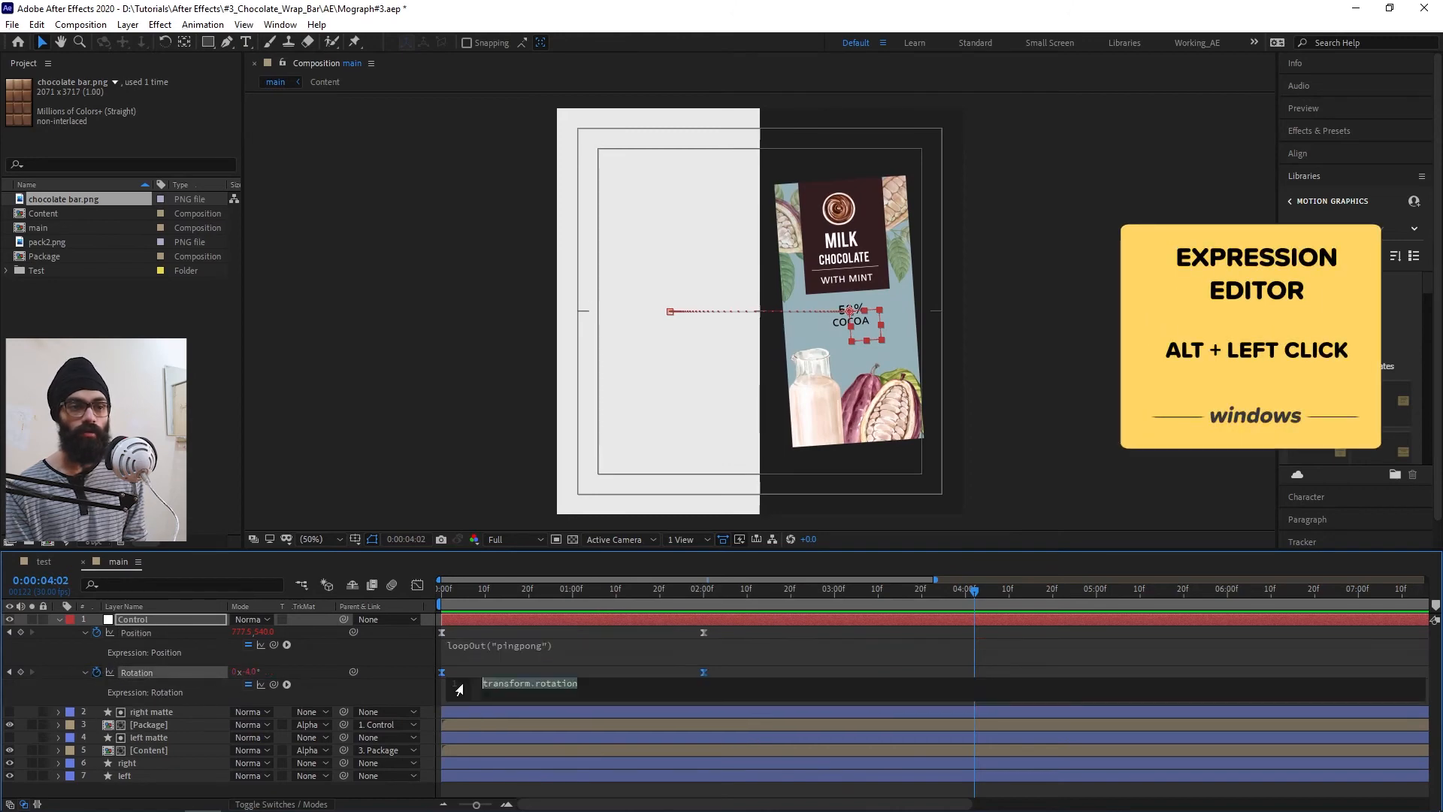
key("ctrl+v")
key("KP_Enter")
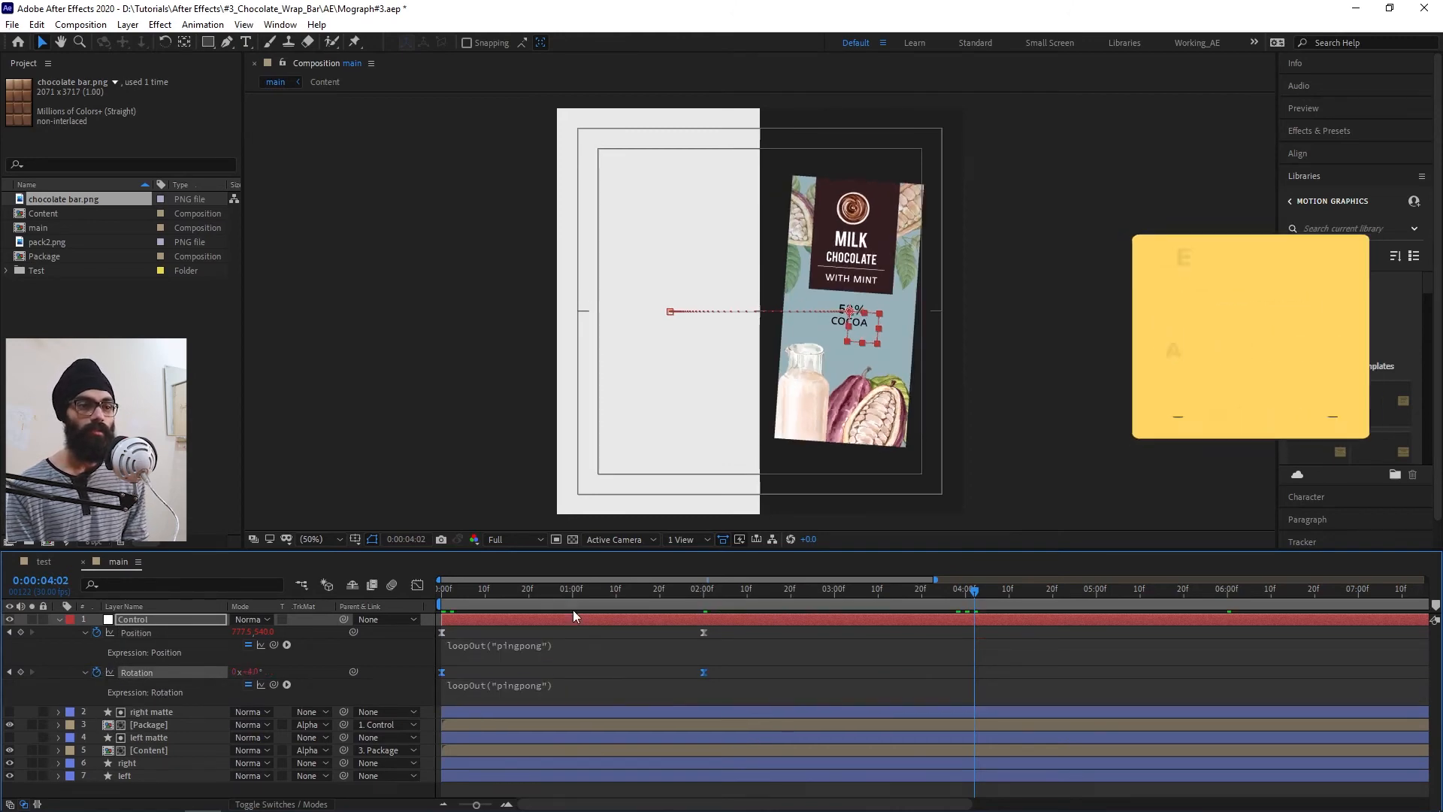
key("Home")
key("space")
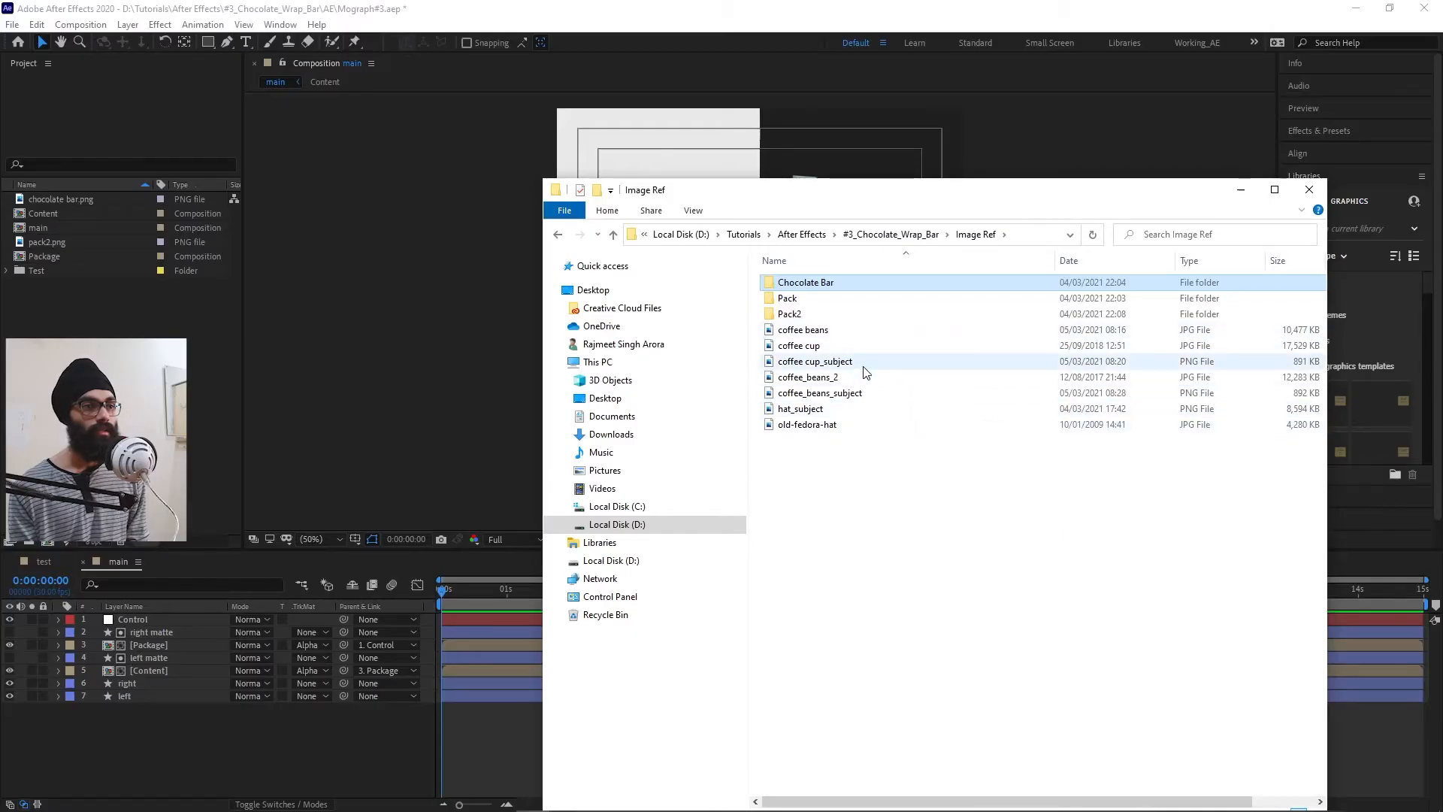
- Import coffee cup_subject and coffee_beans_subject from the Image Ref folder into the project
left_click(864, 367)
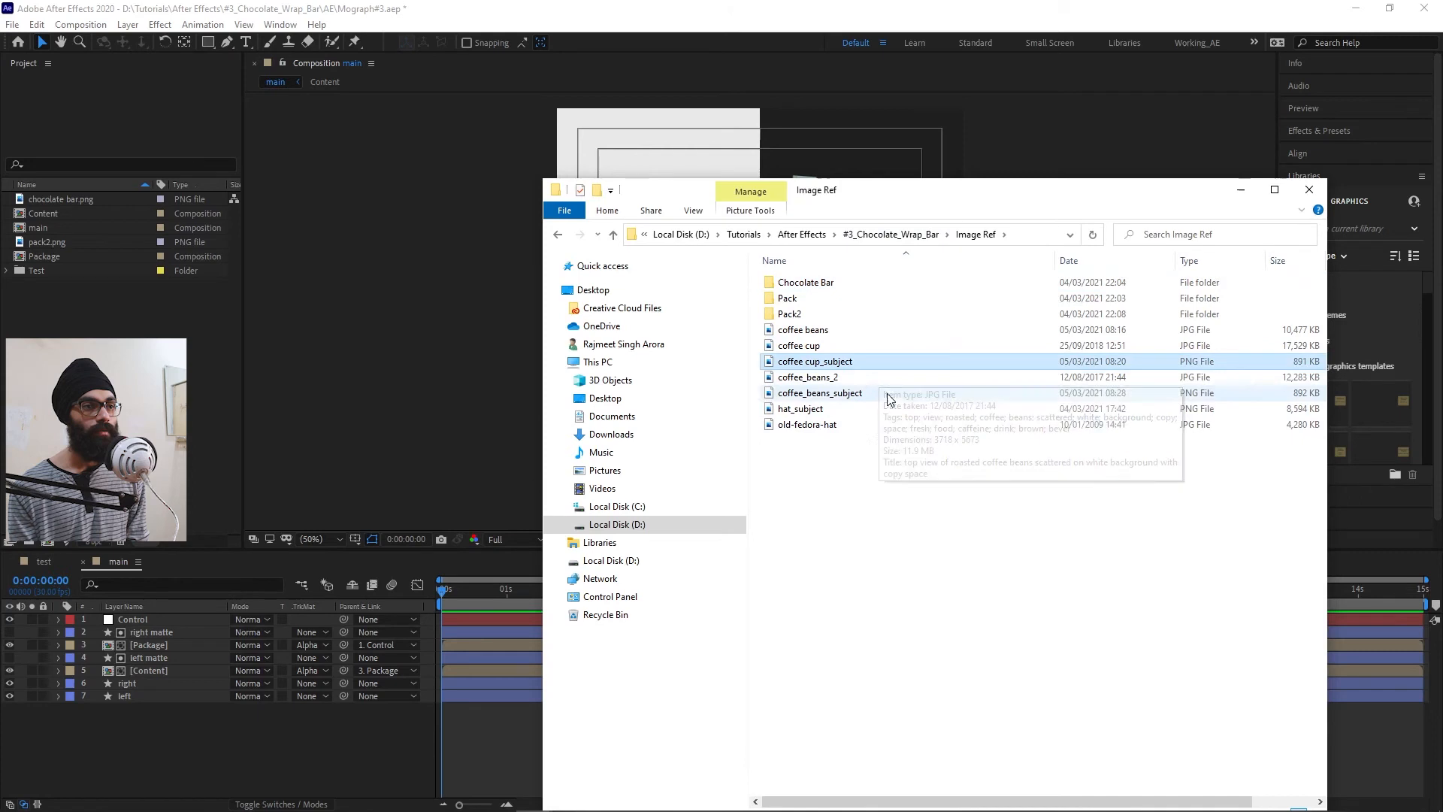
left_click(839, 395, "ctrl")
left_click_drag(854, 359, 145, 323)
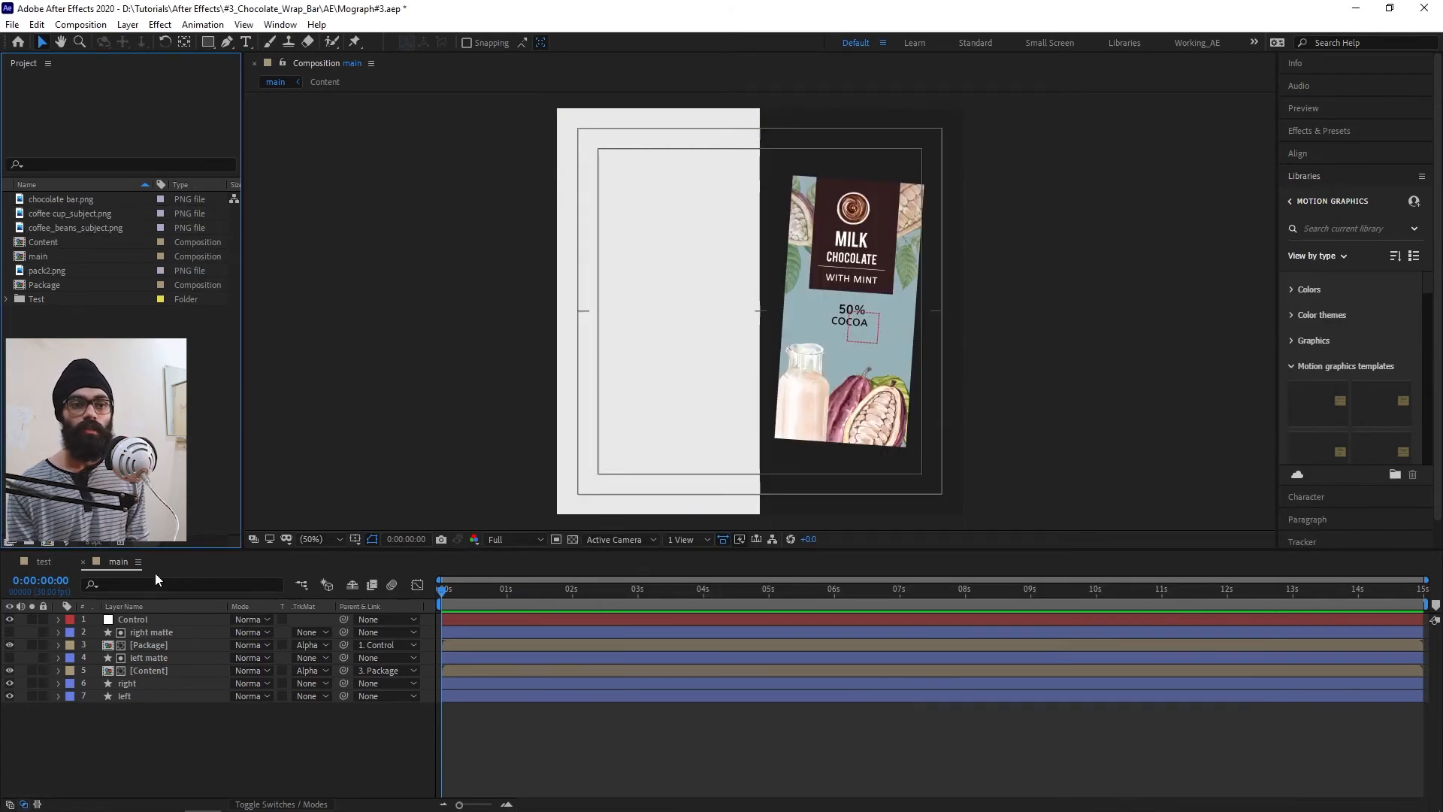
- Replace the pack2.png layer inside the Package composition with coffee cup_subject.png
double_click(157, 647)
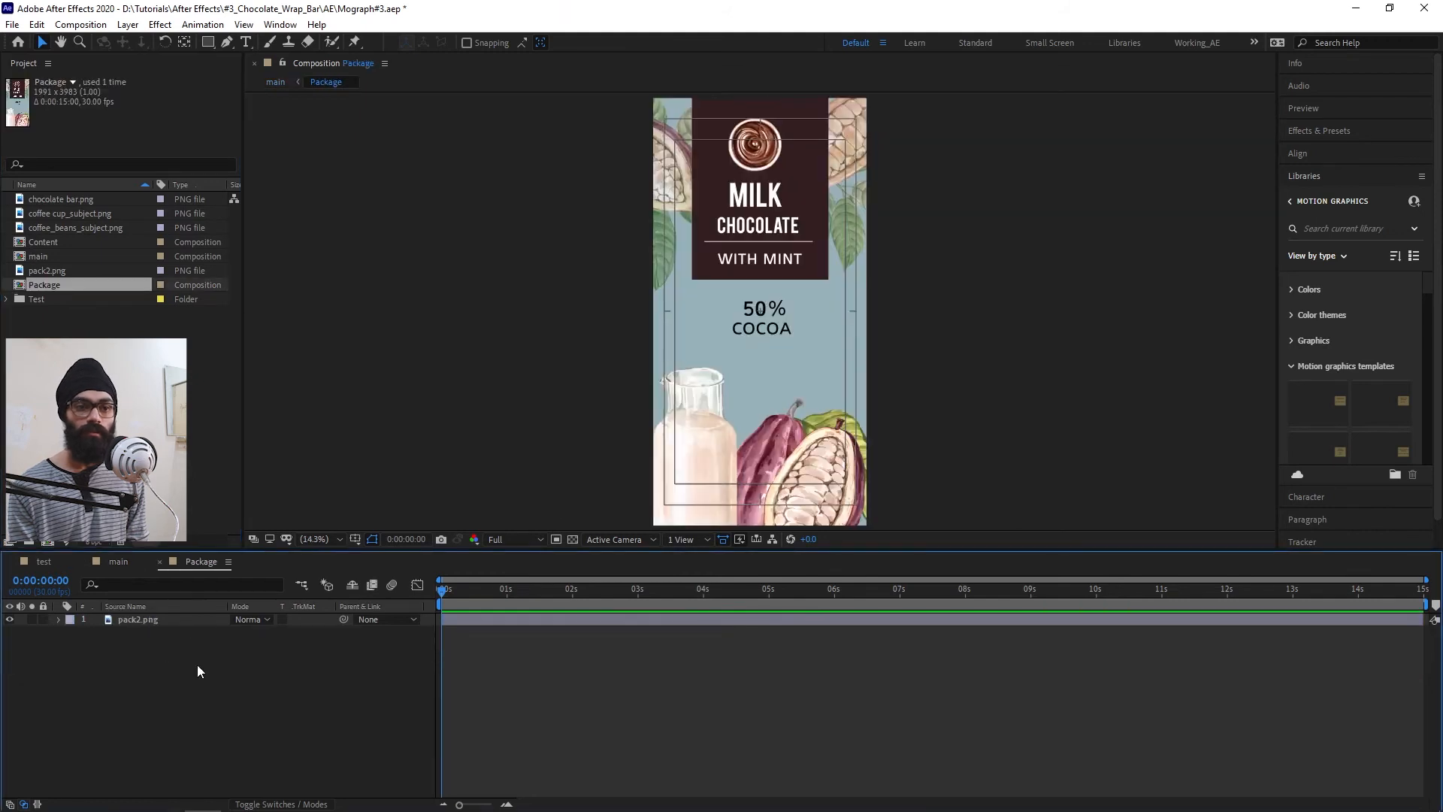
left_click(147, 623)
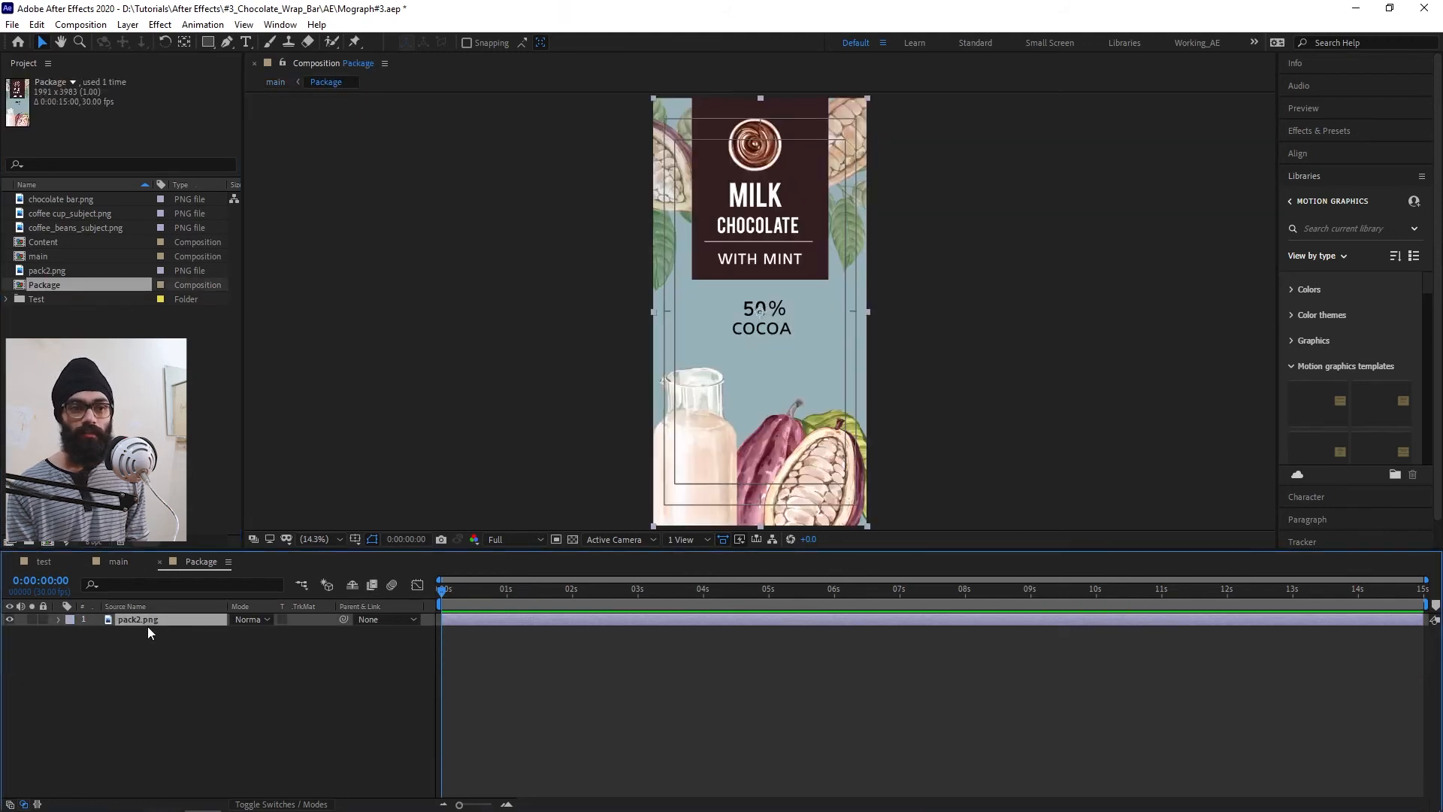
left_click(63, 215)
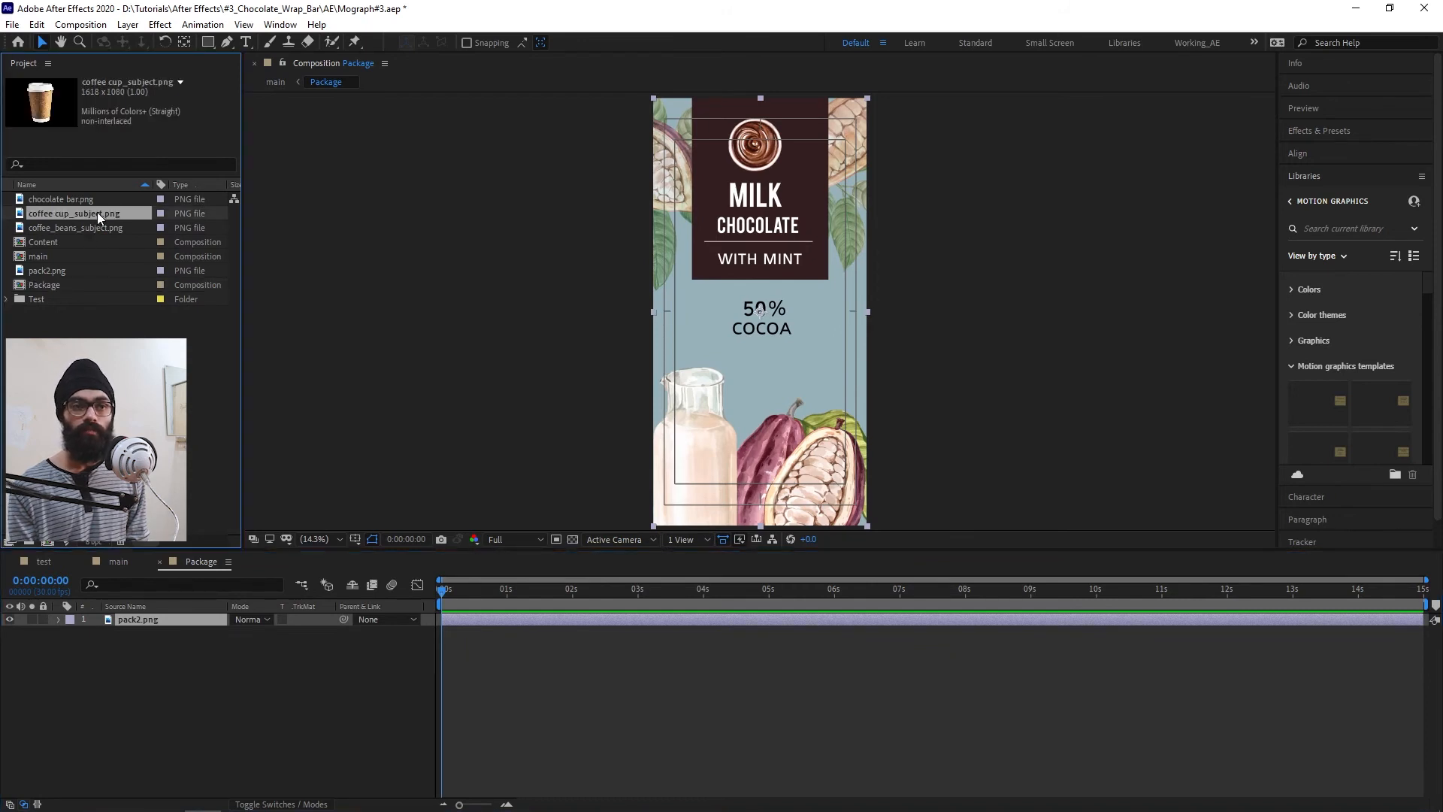
left_click_drag(95, 212, 146, 624)
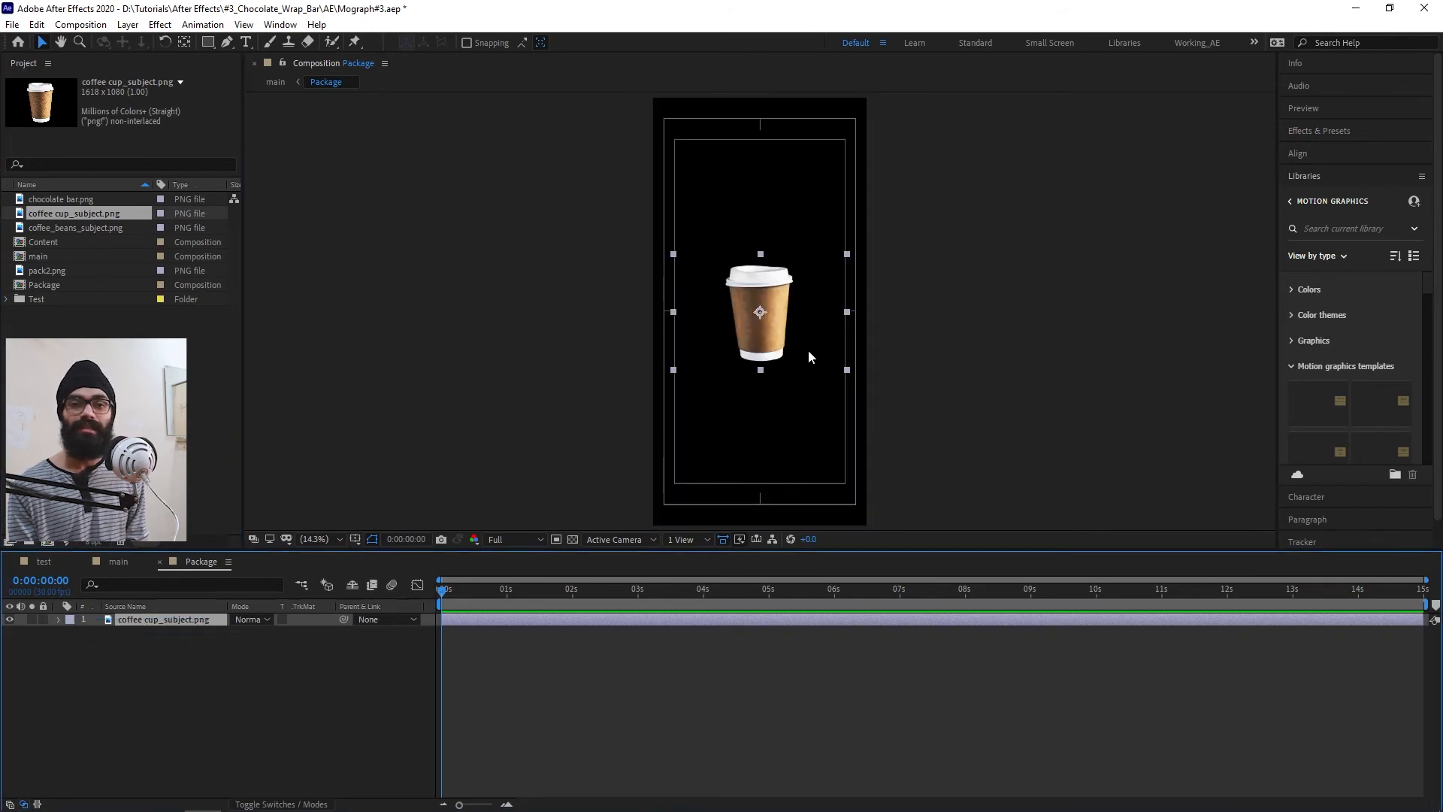
- Scale the coffee cup layer up to about 227%
left_click(208, 654)
key("ctrl+a")
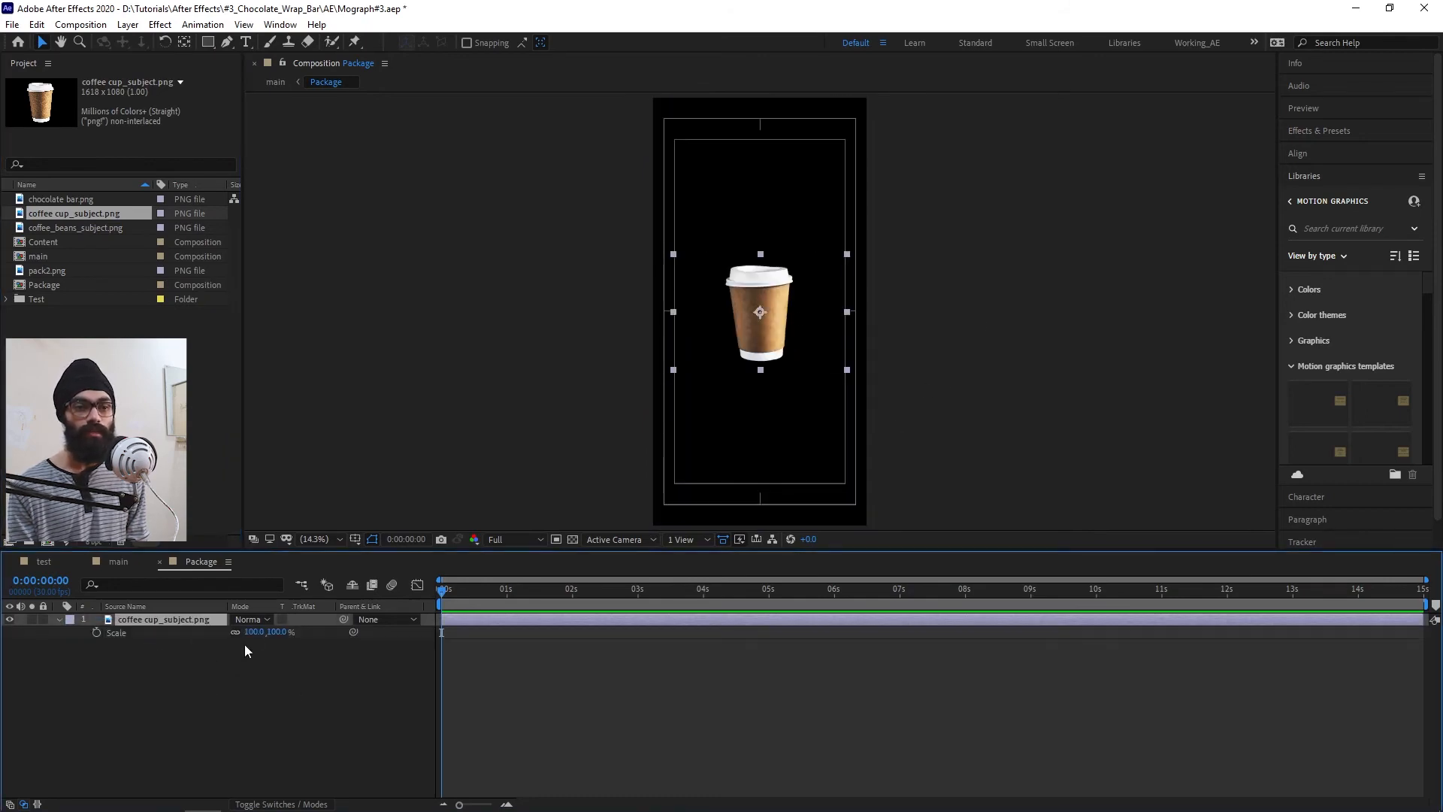
left_click_drag(255, 637, 263, 635)
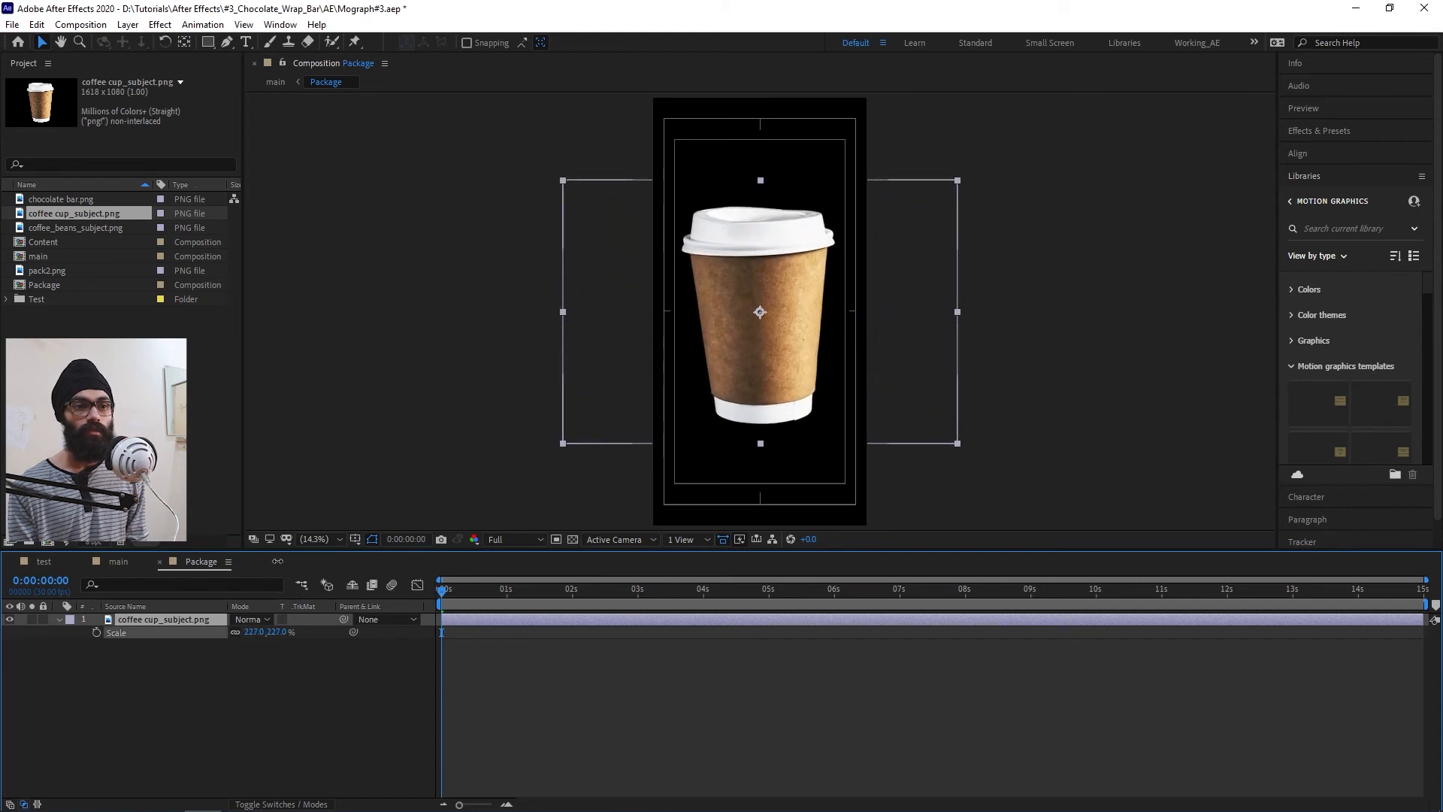
- Replace the chocolate bar.png layer inside the Content composition with coffee_beans_subject.png
left_click(119, 562)
double_click(151, 670)
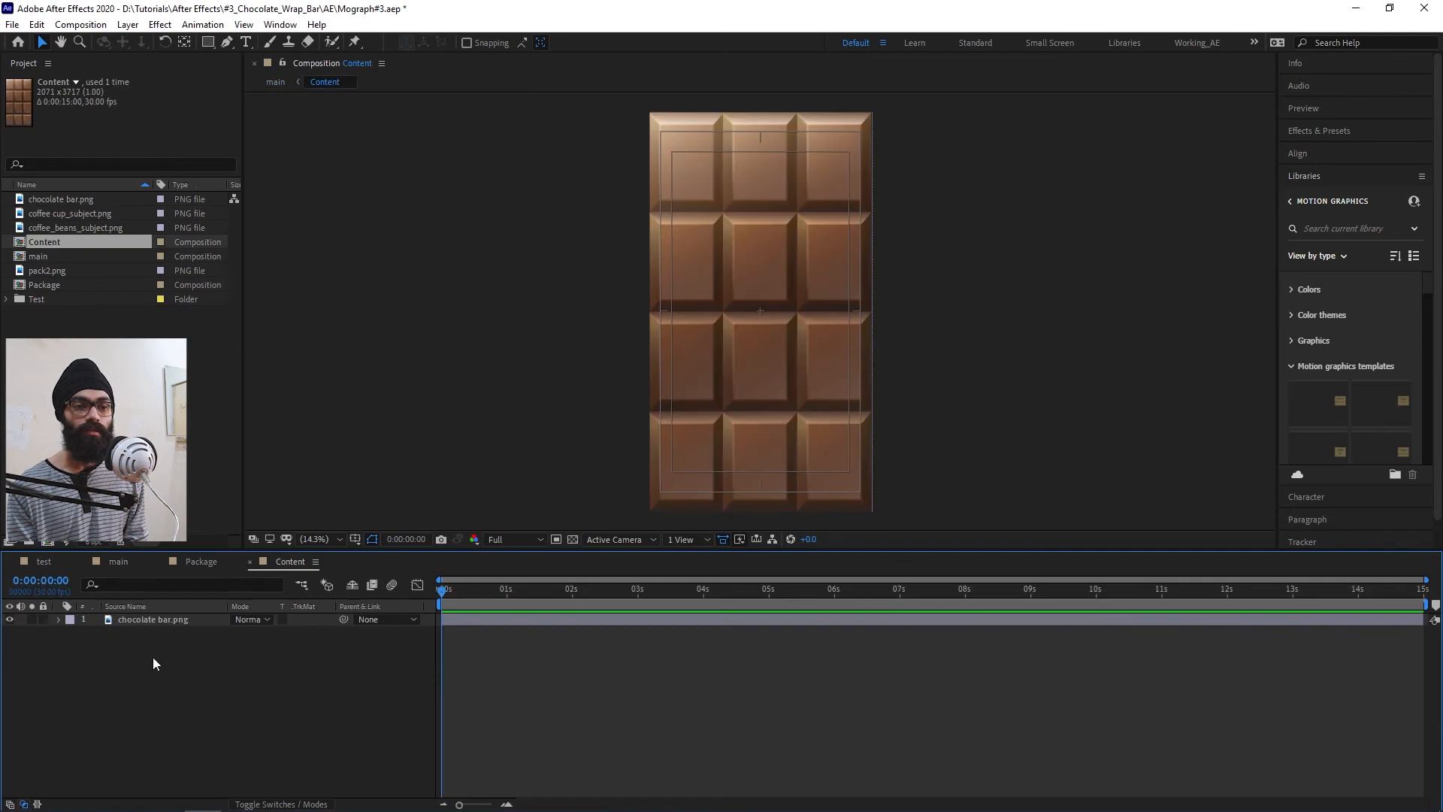
left_click(160, 617)
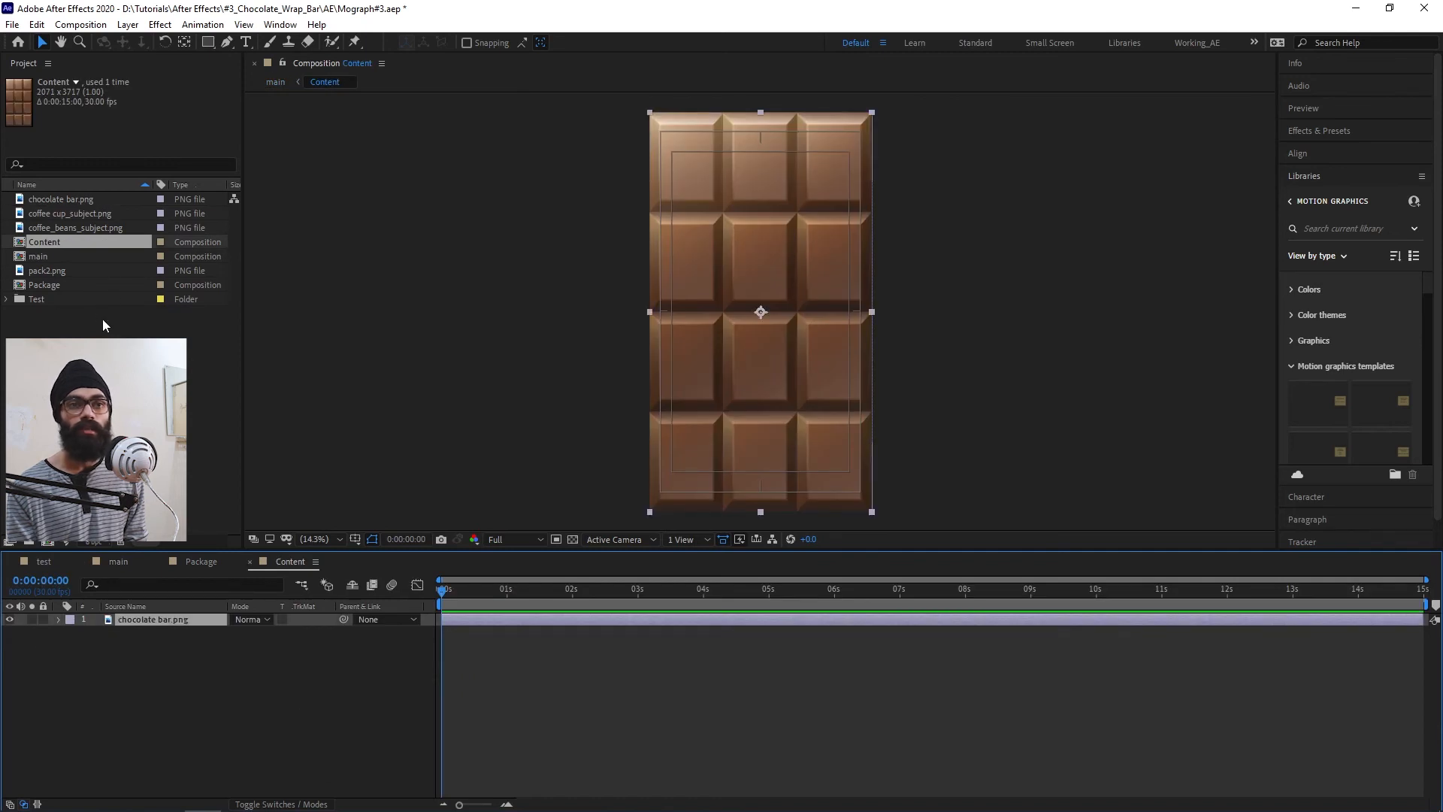
left_click_drag(92, 229, 170, 620)
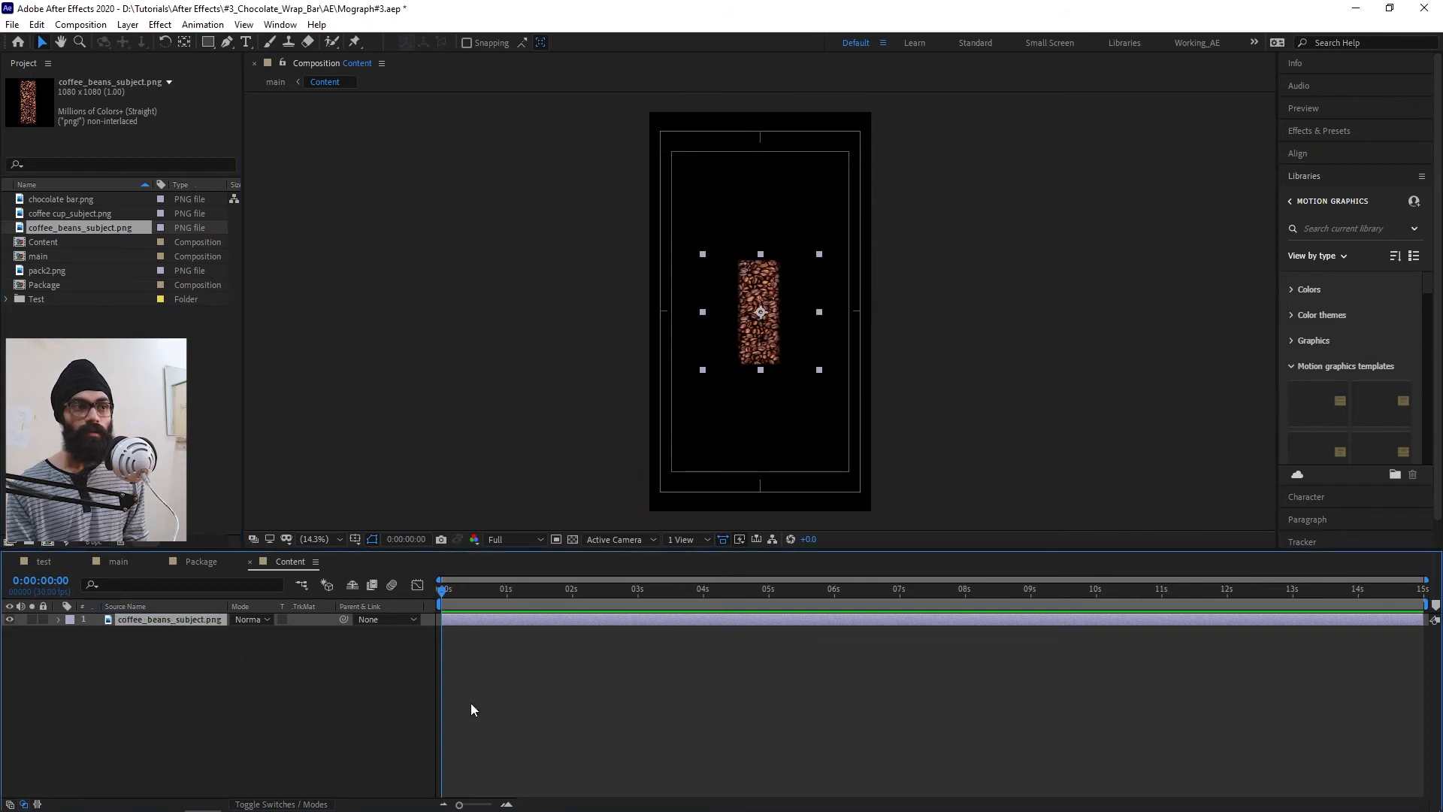
- Set the coffee beans layer's scale to 230%
key("s")
left_click(255, 632)
type("230")
key("Return")
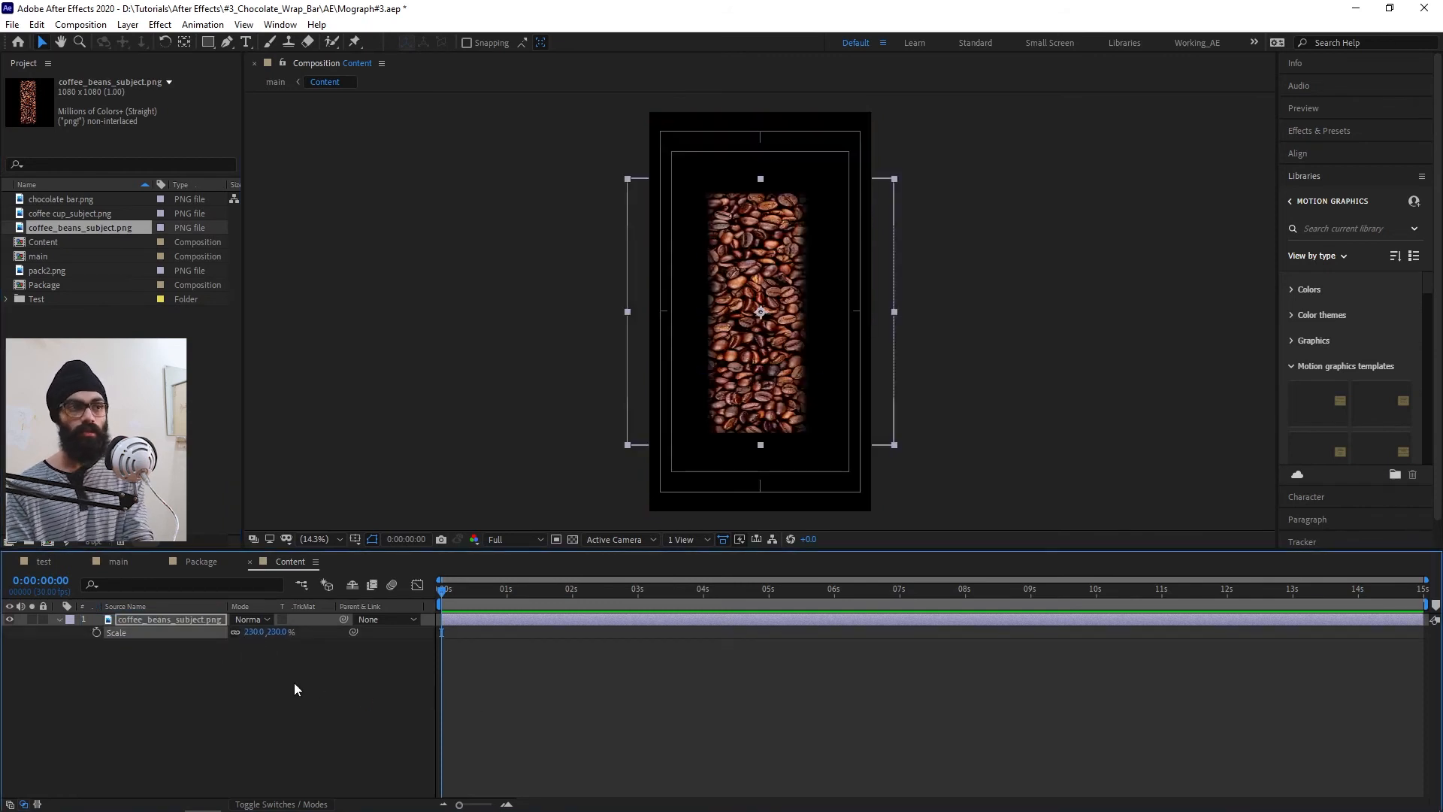
- Preview the main composition with the coffee cup and beans, and return to the first frame
left_click(118, 561)
key("space")
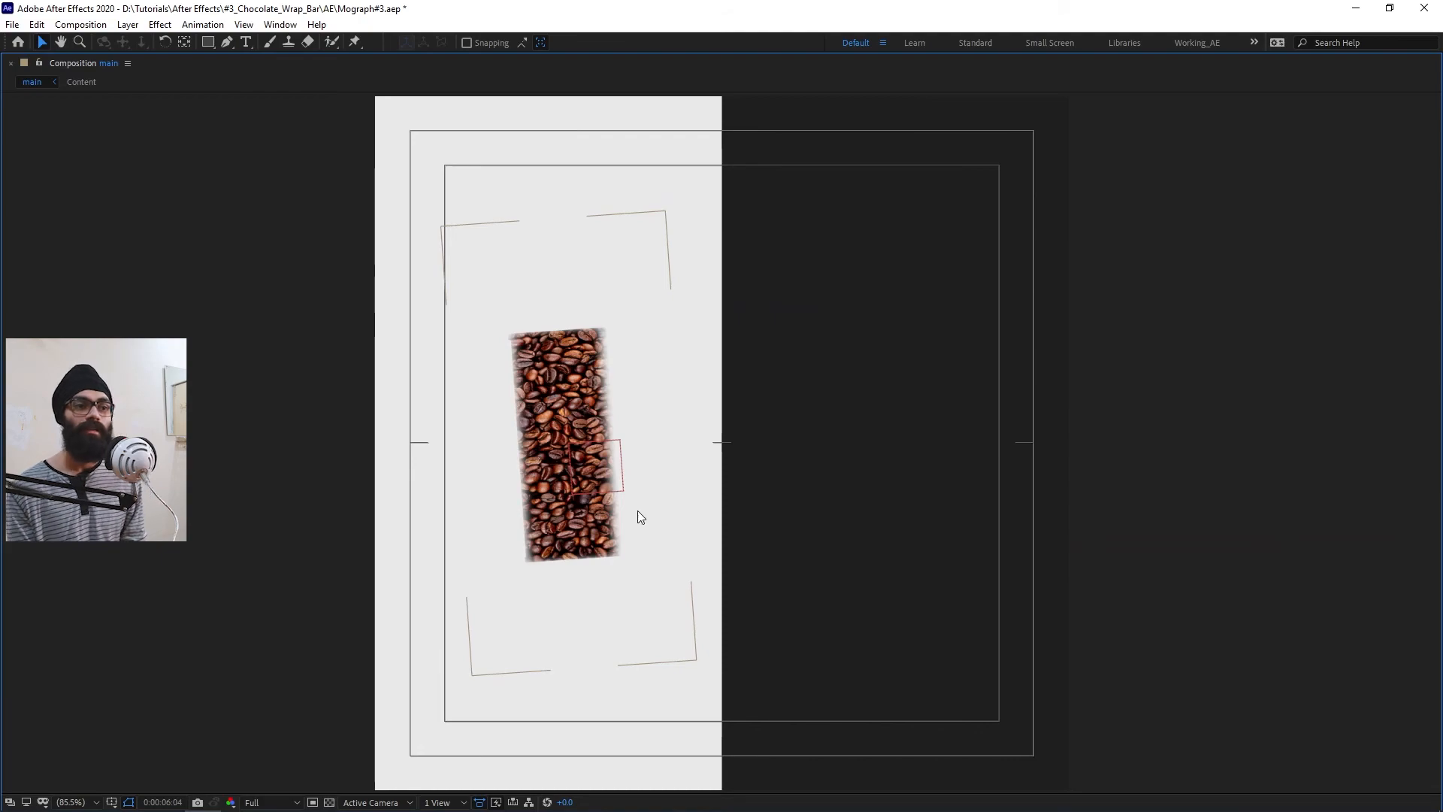
key("space")
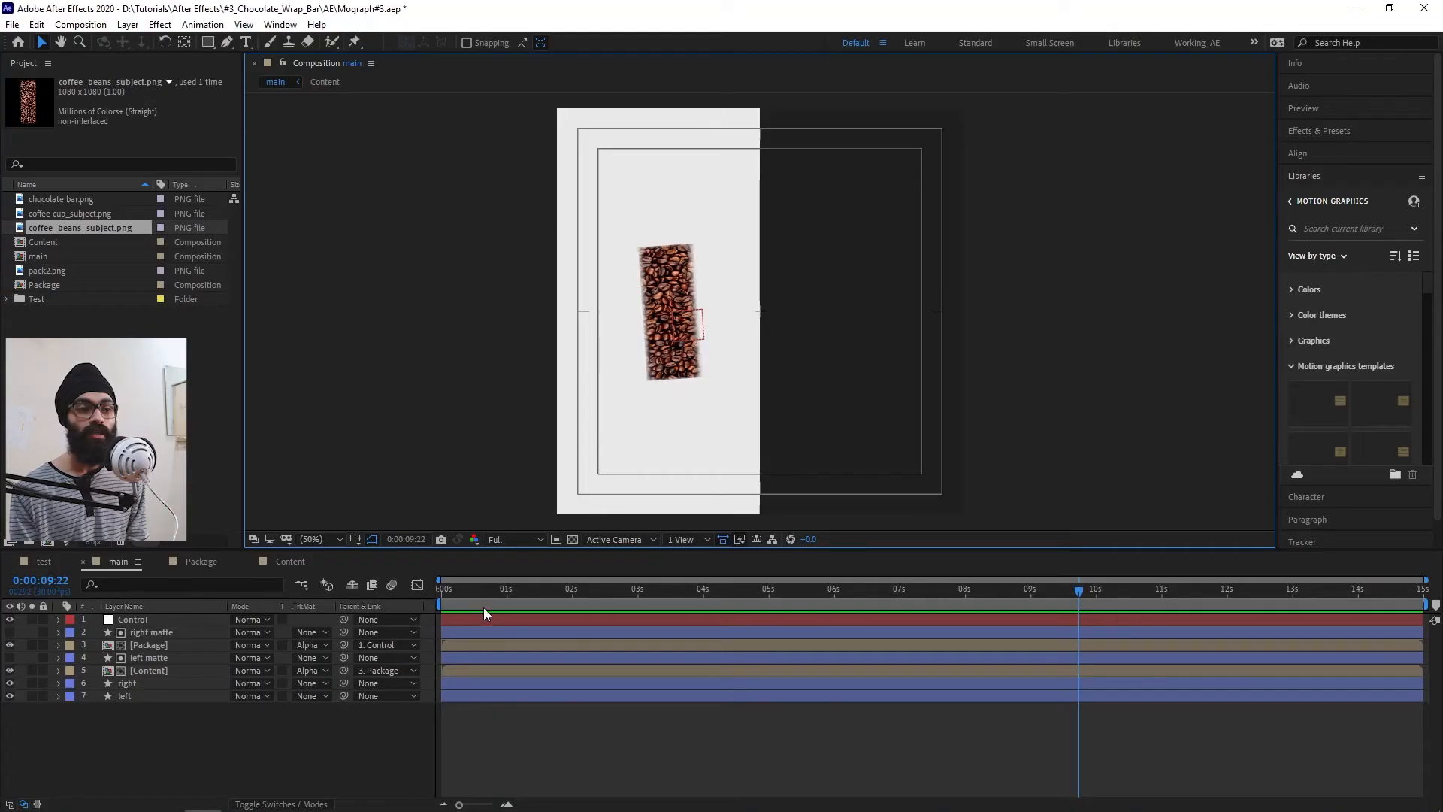
left_click_drag(484, 608, 398, 603)
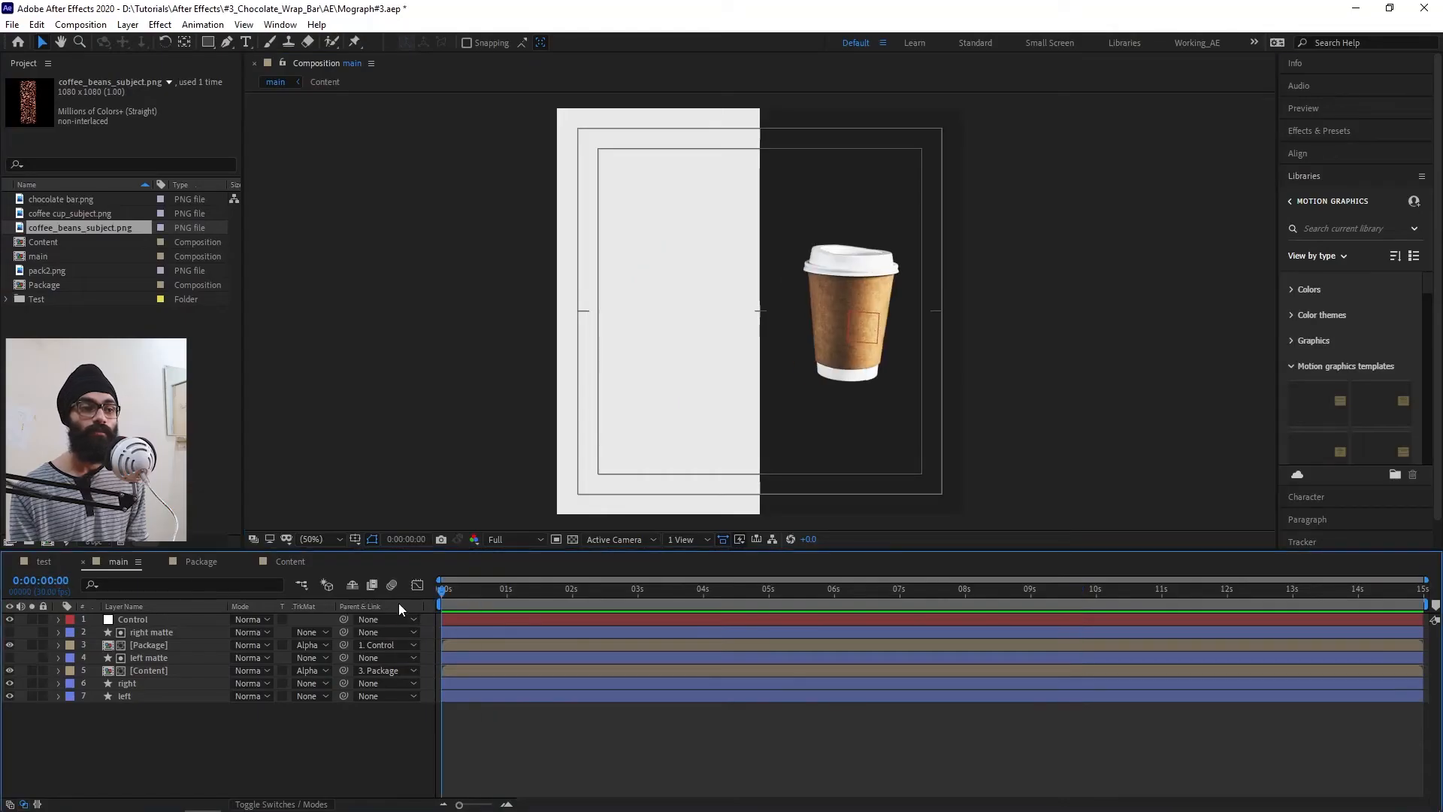
- Set the Control null's scale to 100% and deselect it
left_click(148, 619)
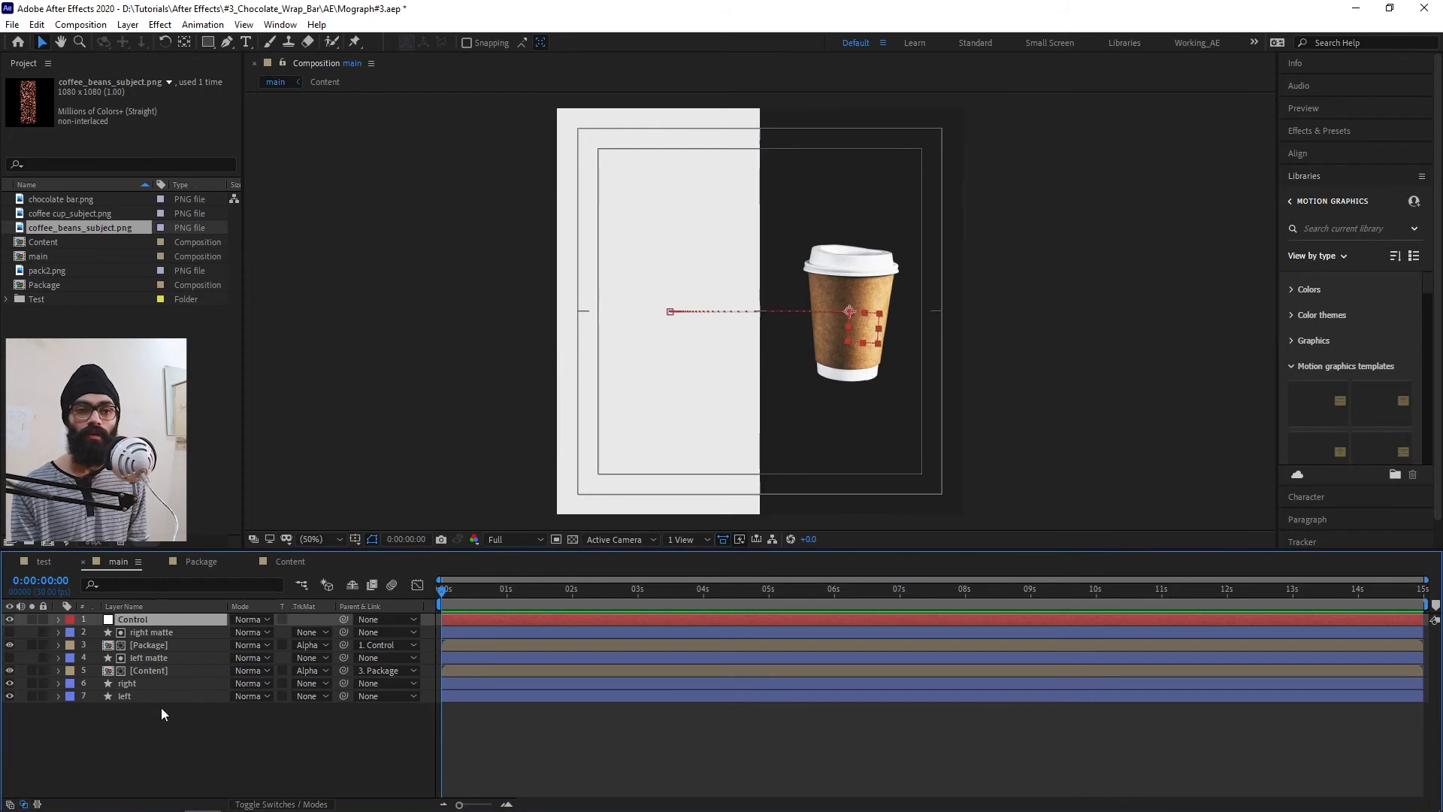
key("s")
left_click(252, 631)
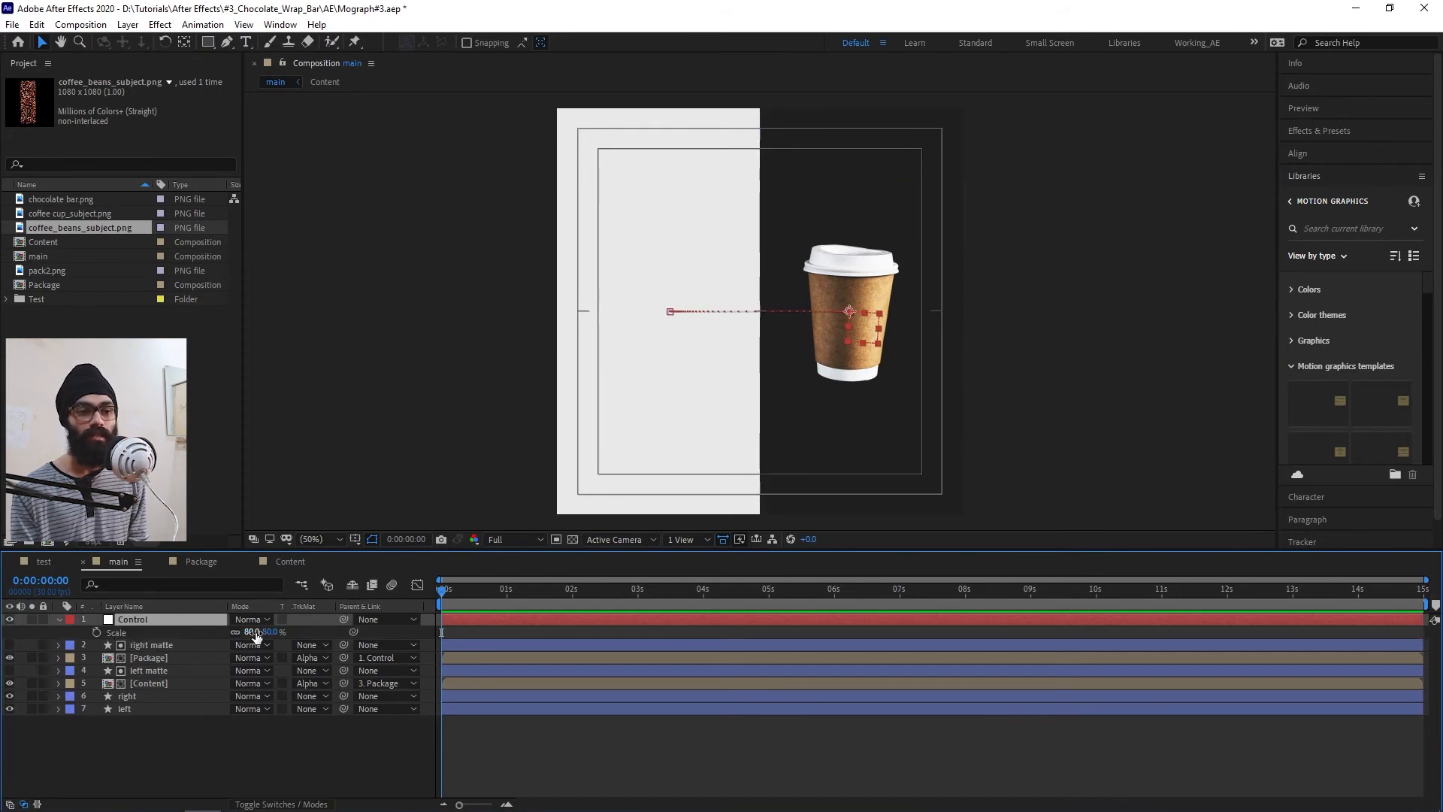
type("100")
key("Return")
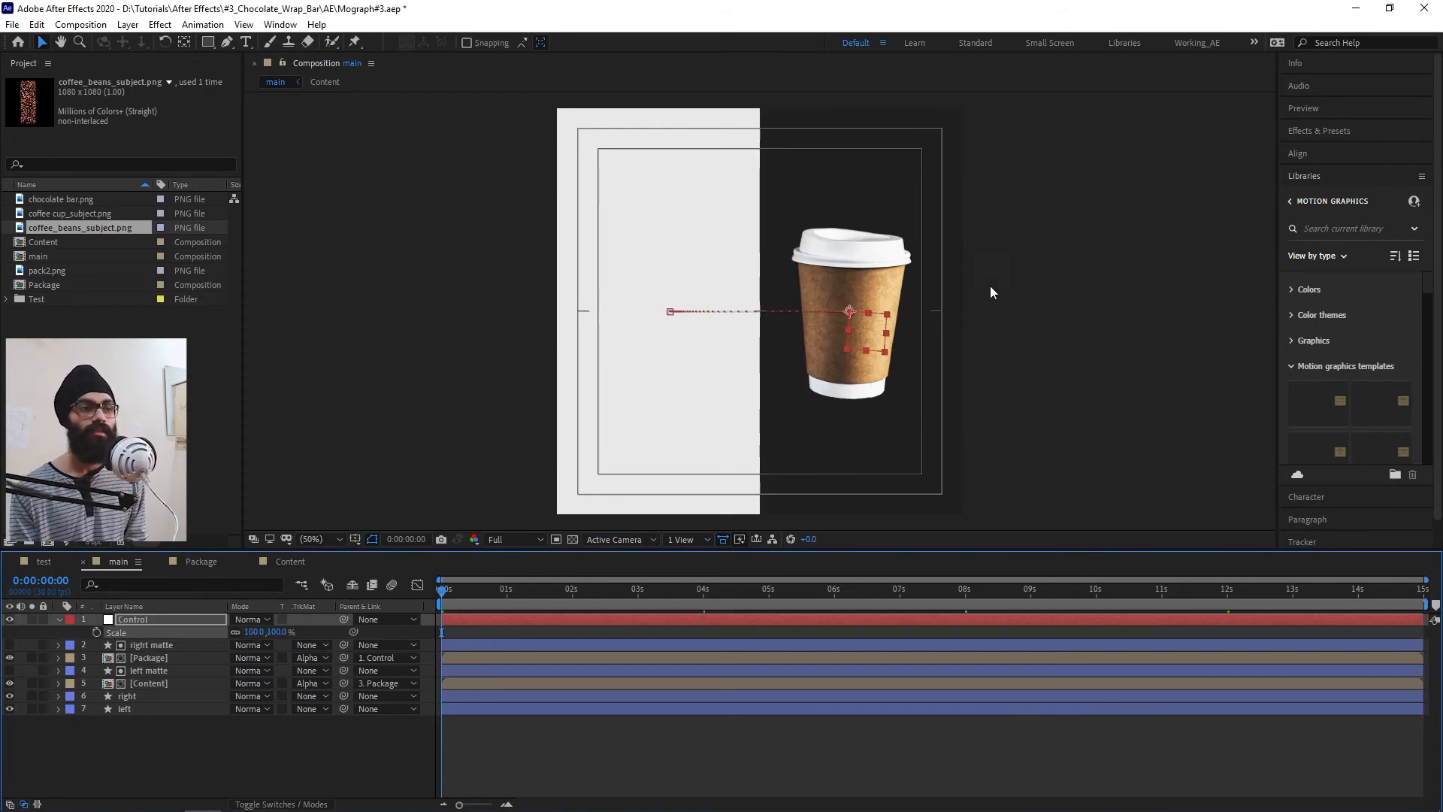
left_click(1130, 373)
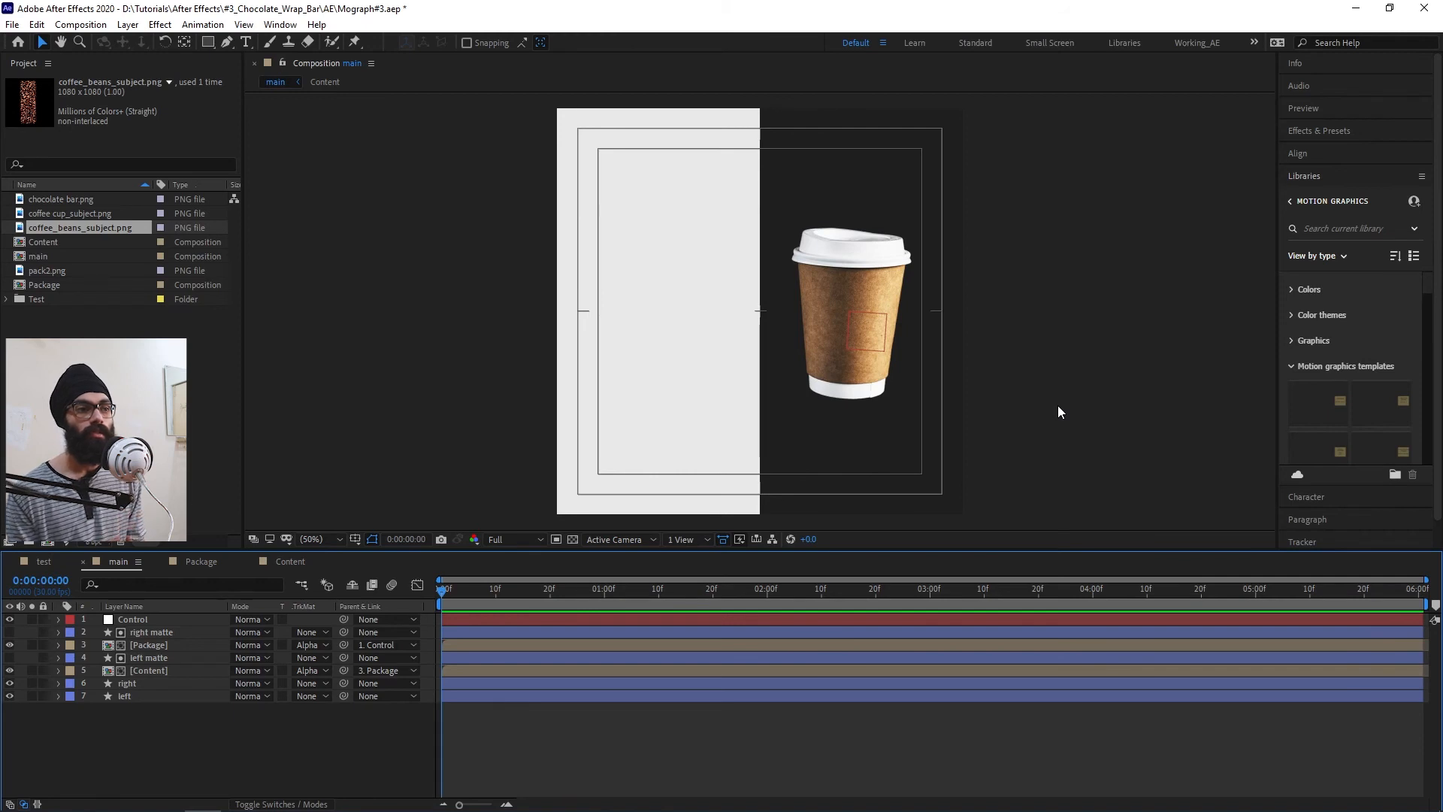
- End the work area at 0:00:04:00, trim the main composition to it, and return to the first frame
left_click_drag(443, 597, 1091, 624)
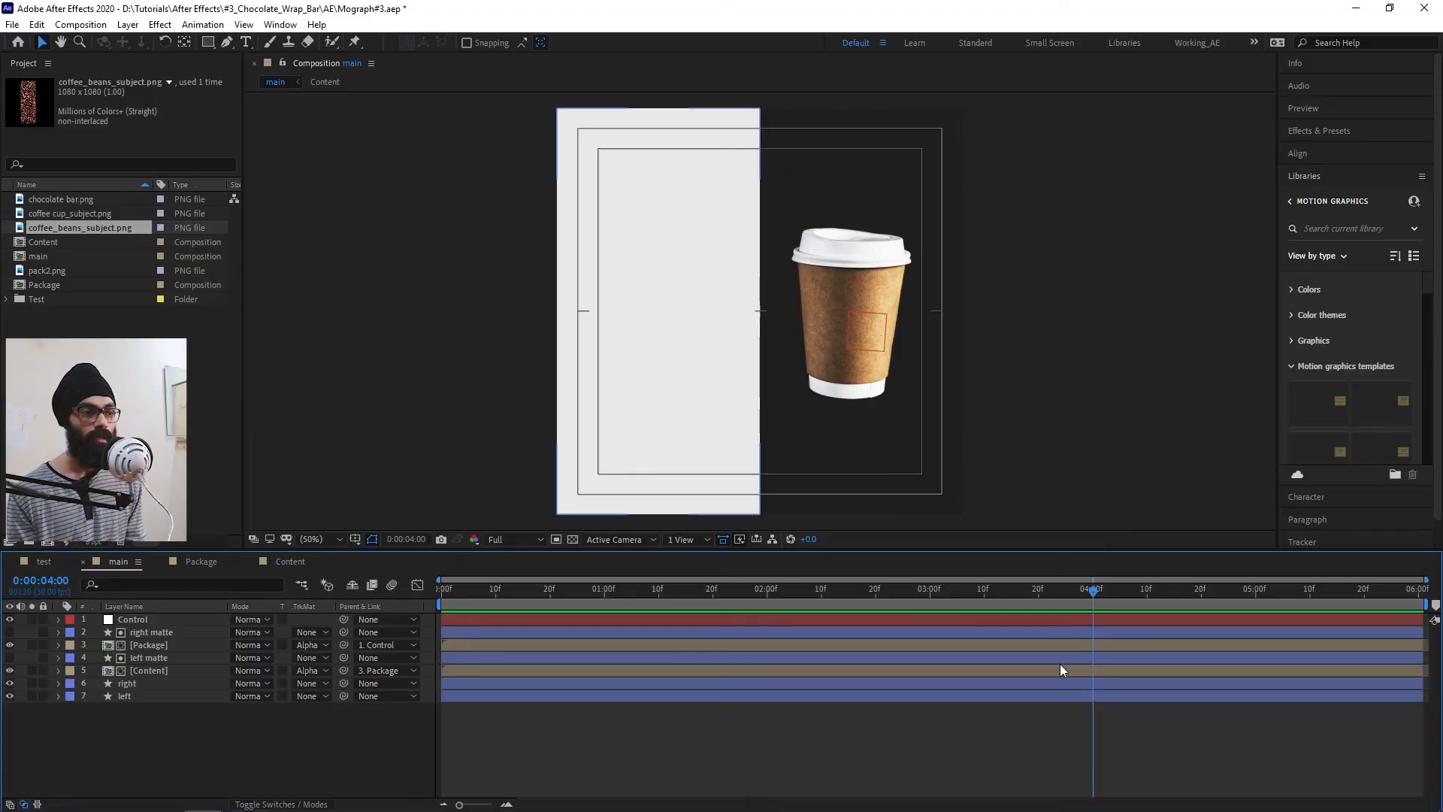
right_click(1038, 608)
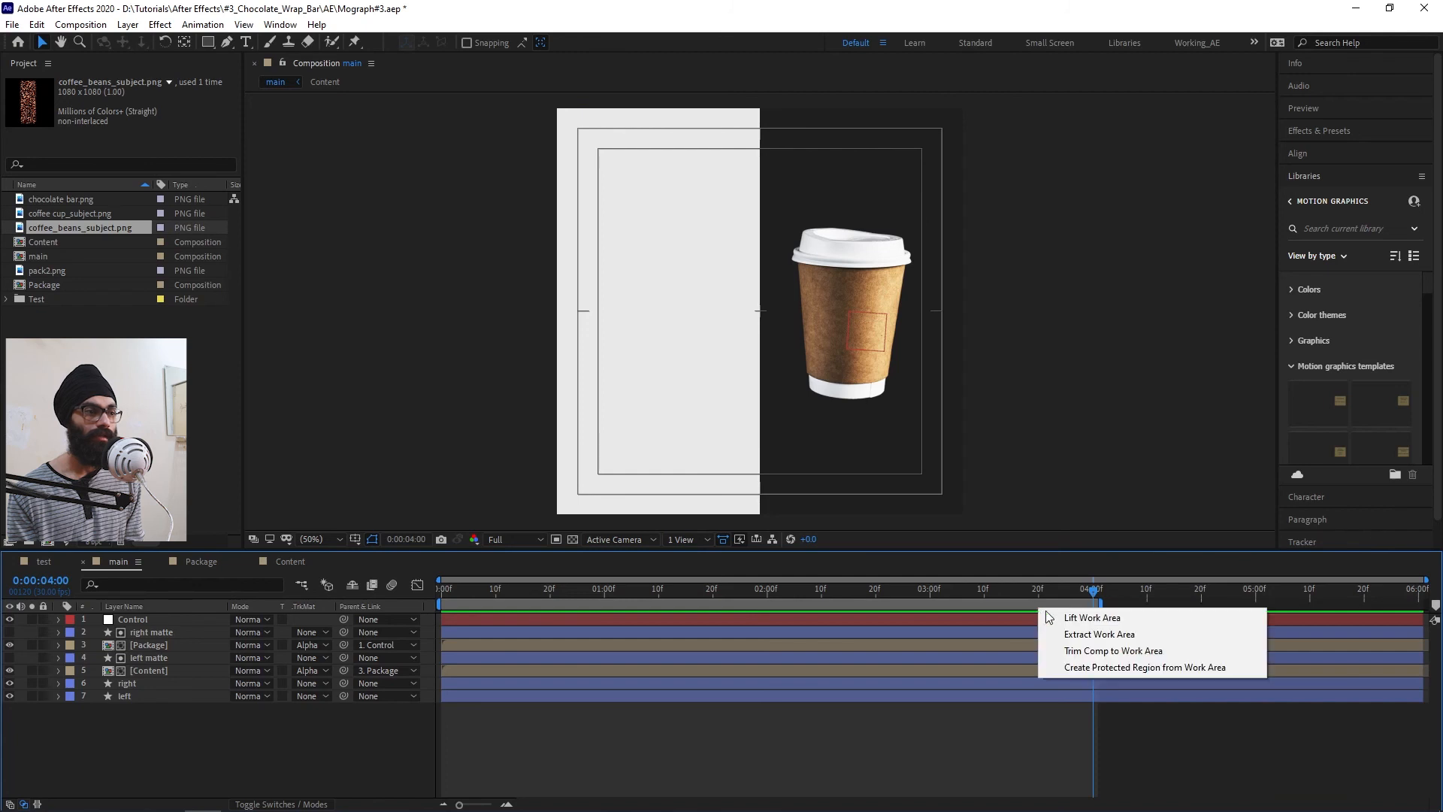
left_click(1106, 651)
key("Home")
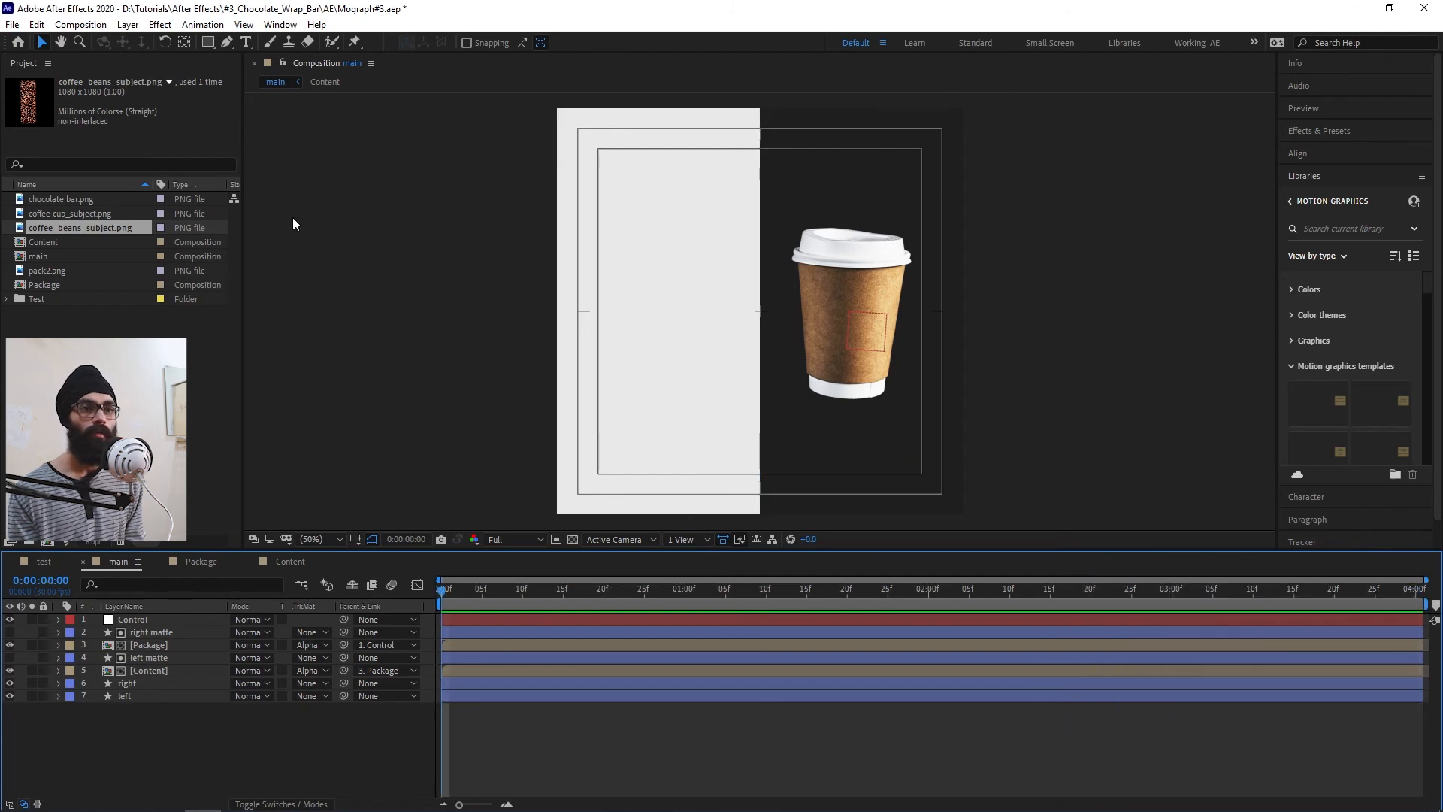
- Send the main composition to the Adobe Media Encoder queue and keep Animated GIF as its export format
left_click(81, 24)
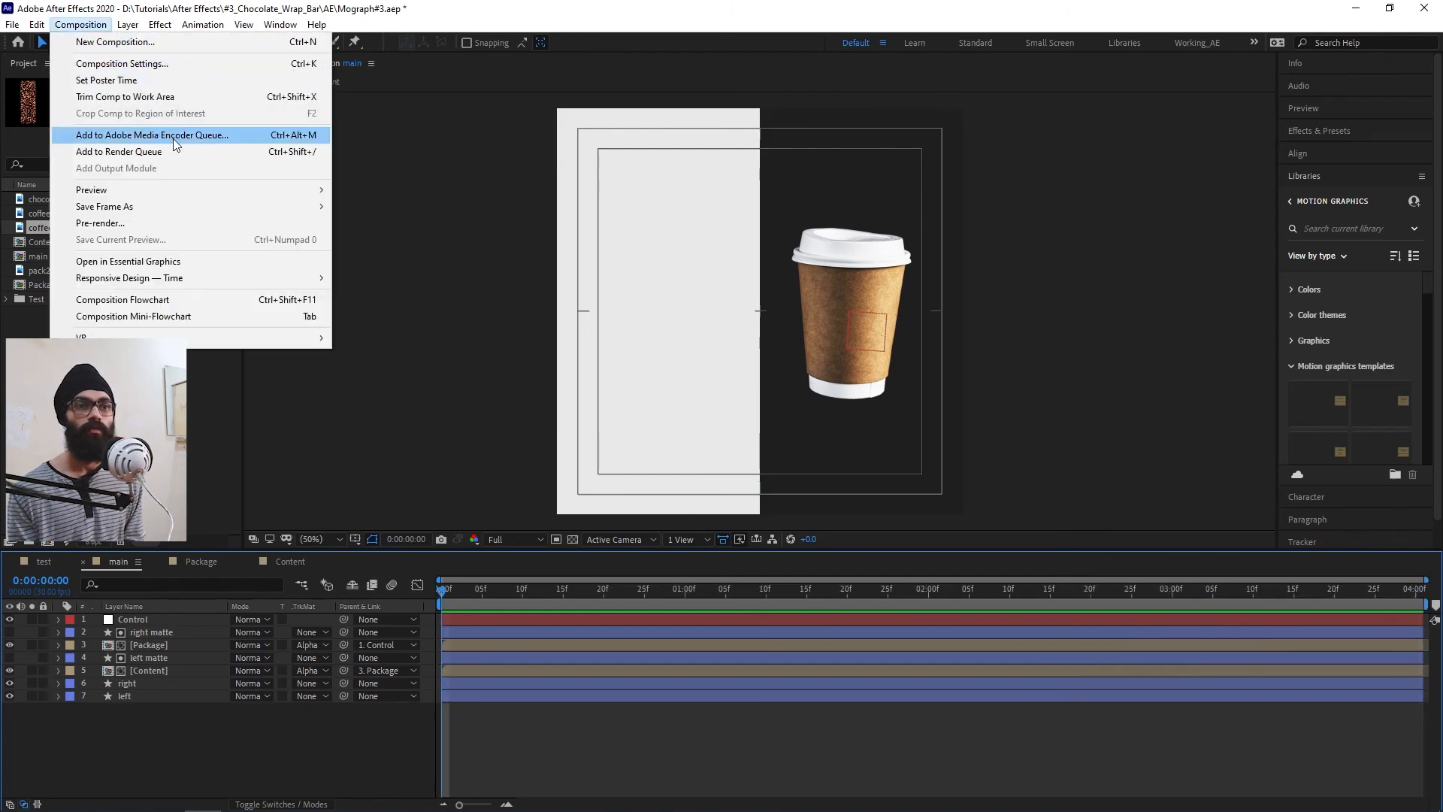
left_click(174, 138)
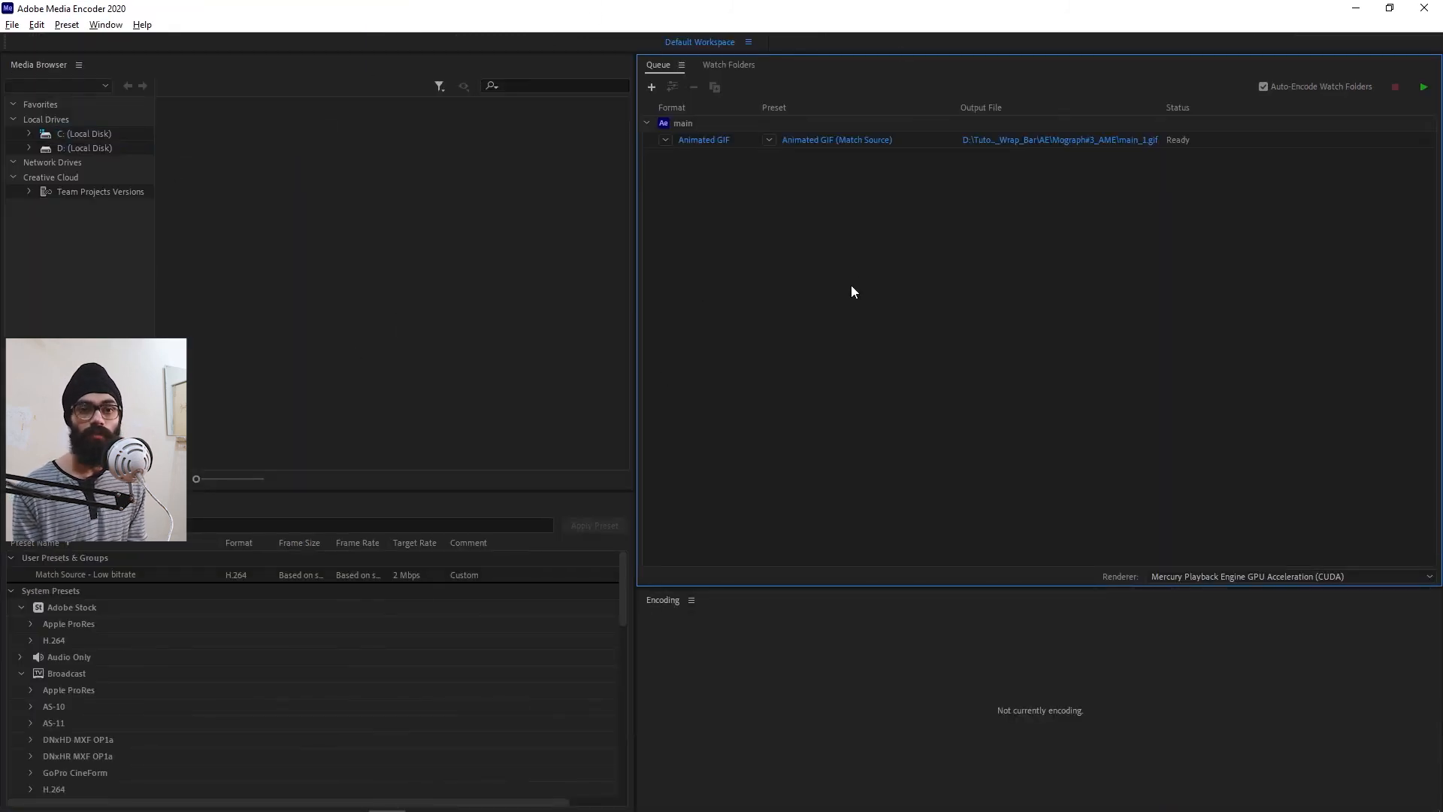
left_click(863, 141)
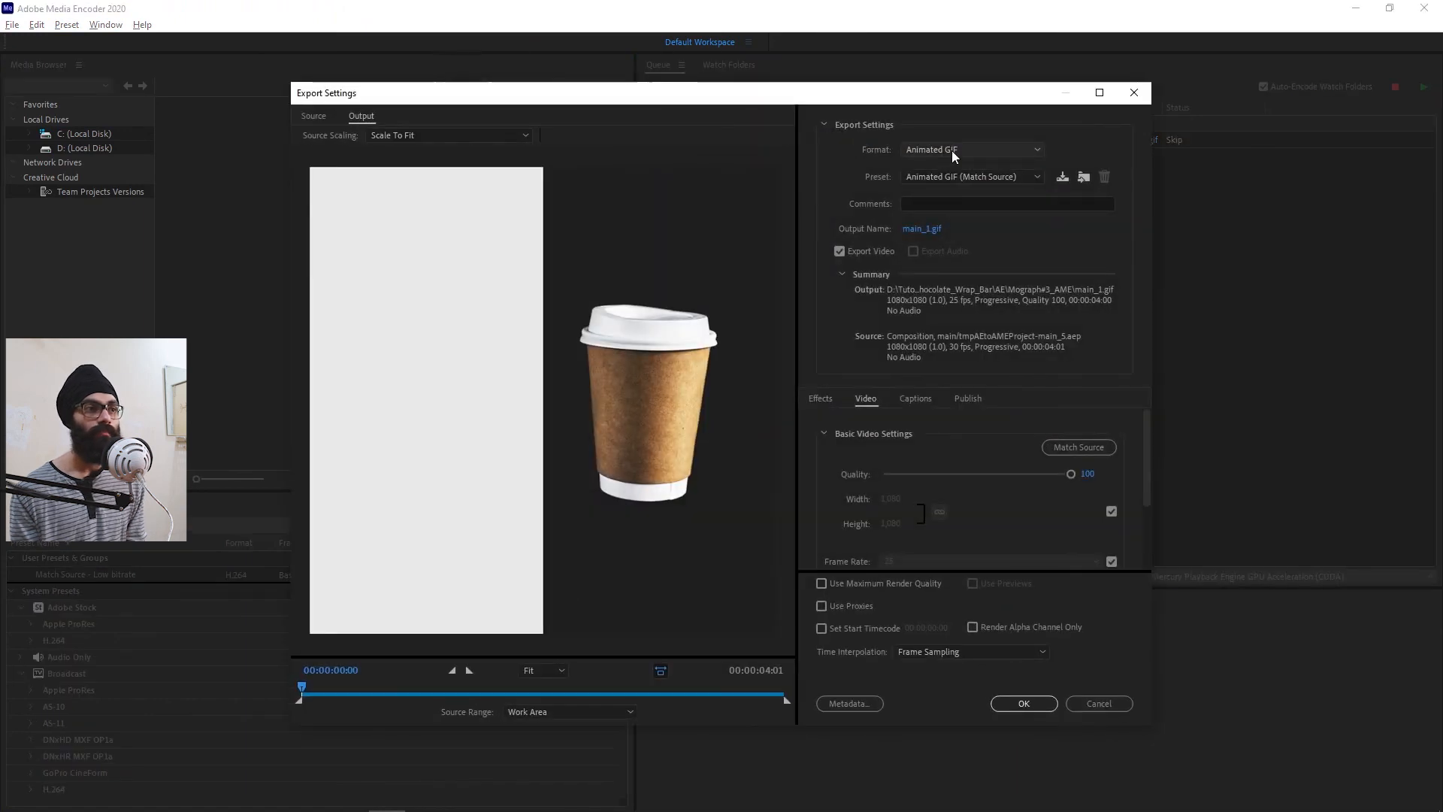
left_click(951, 150)
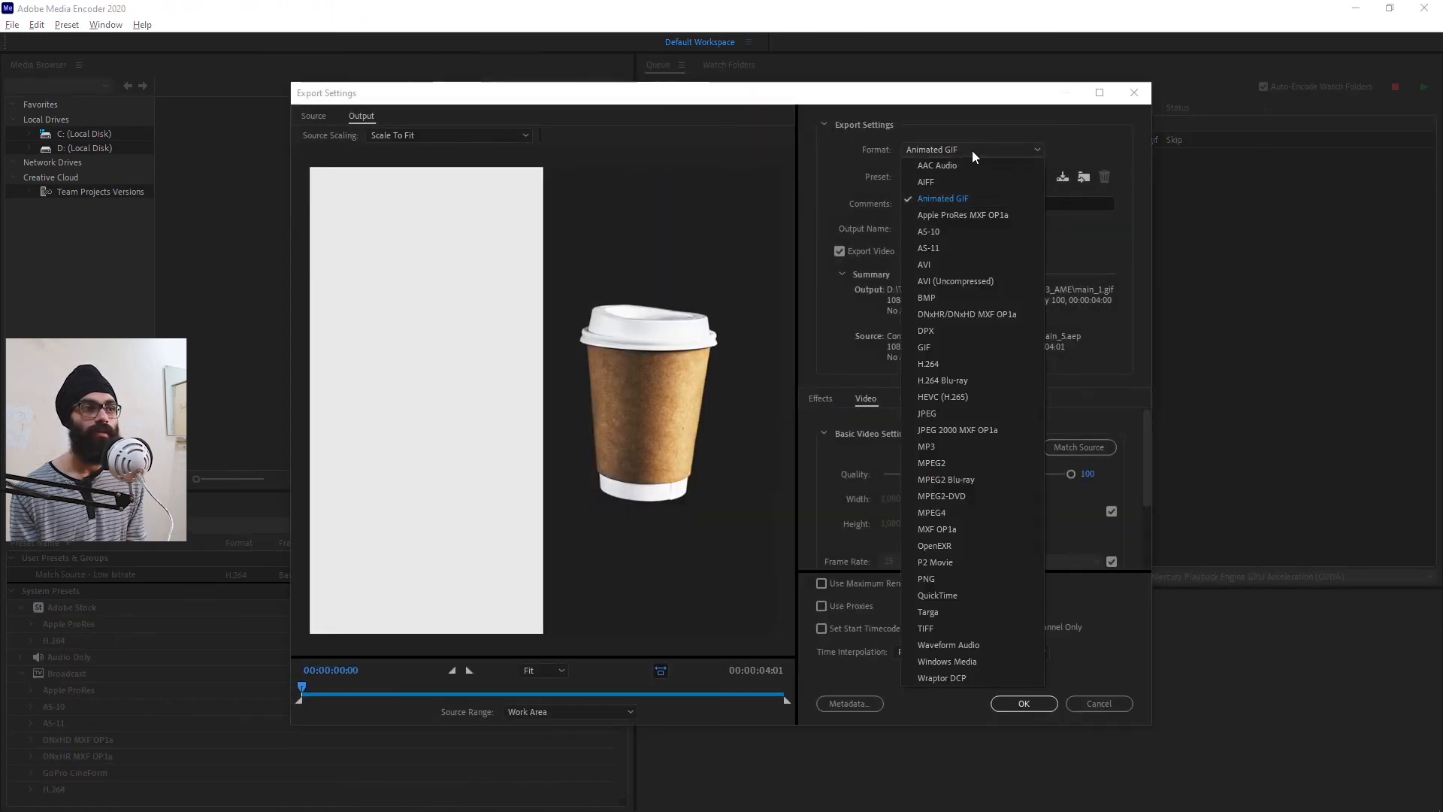
left_click(972, 150)
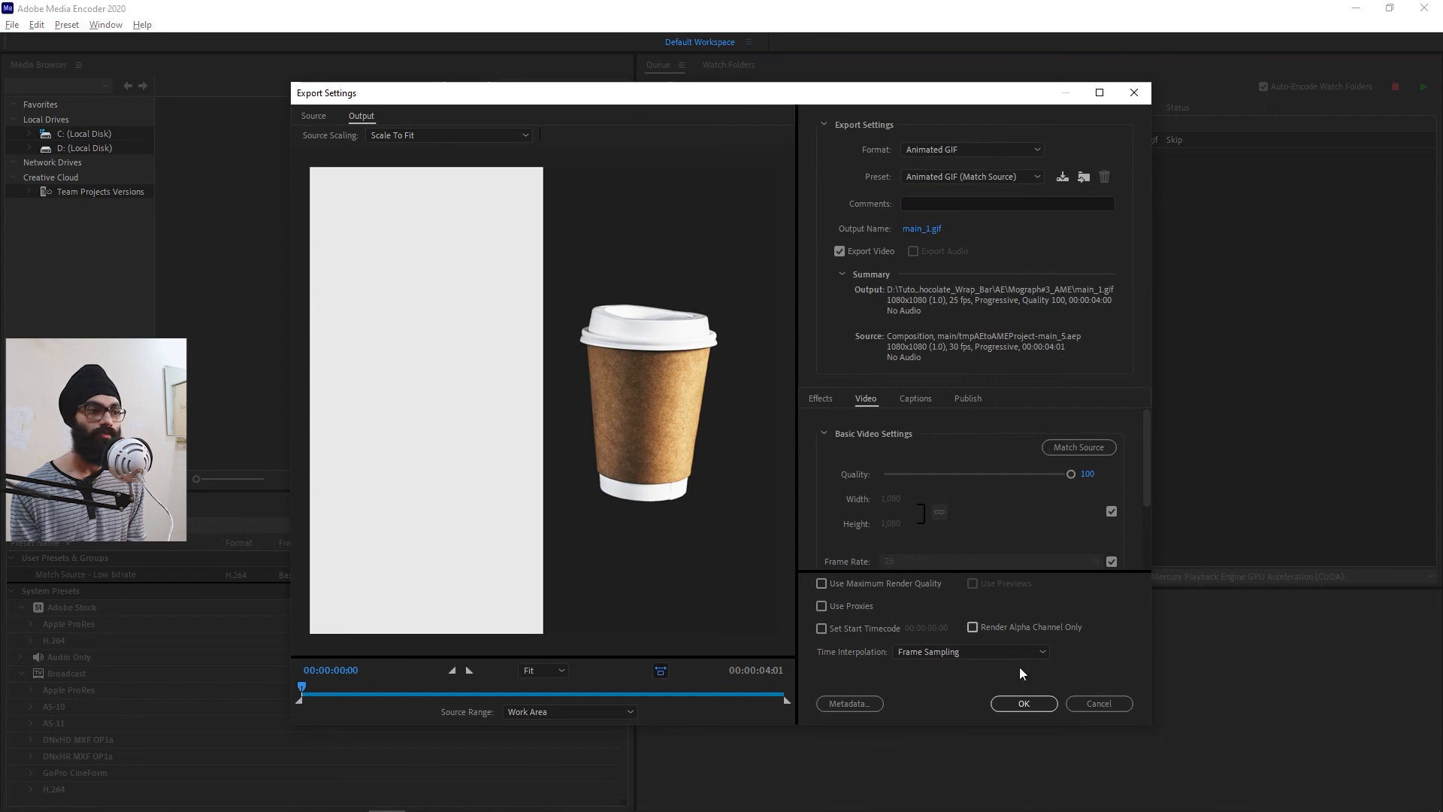
- Set the output file to Content Reveal in the #3_Chocolate_Wrap_Bar folder and accept the export settings
left_click(931, 228)
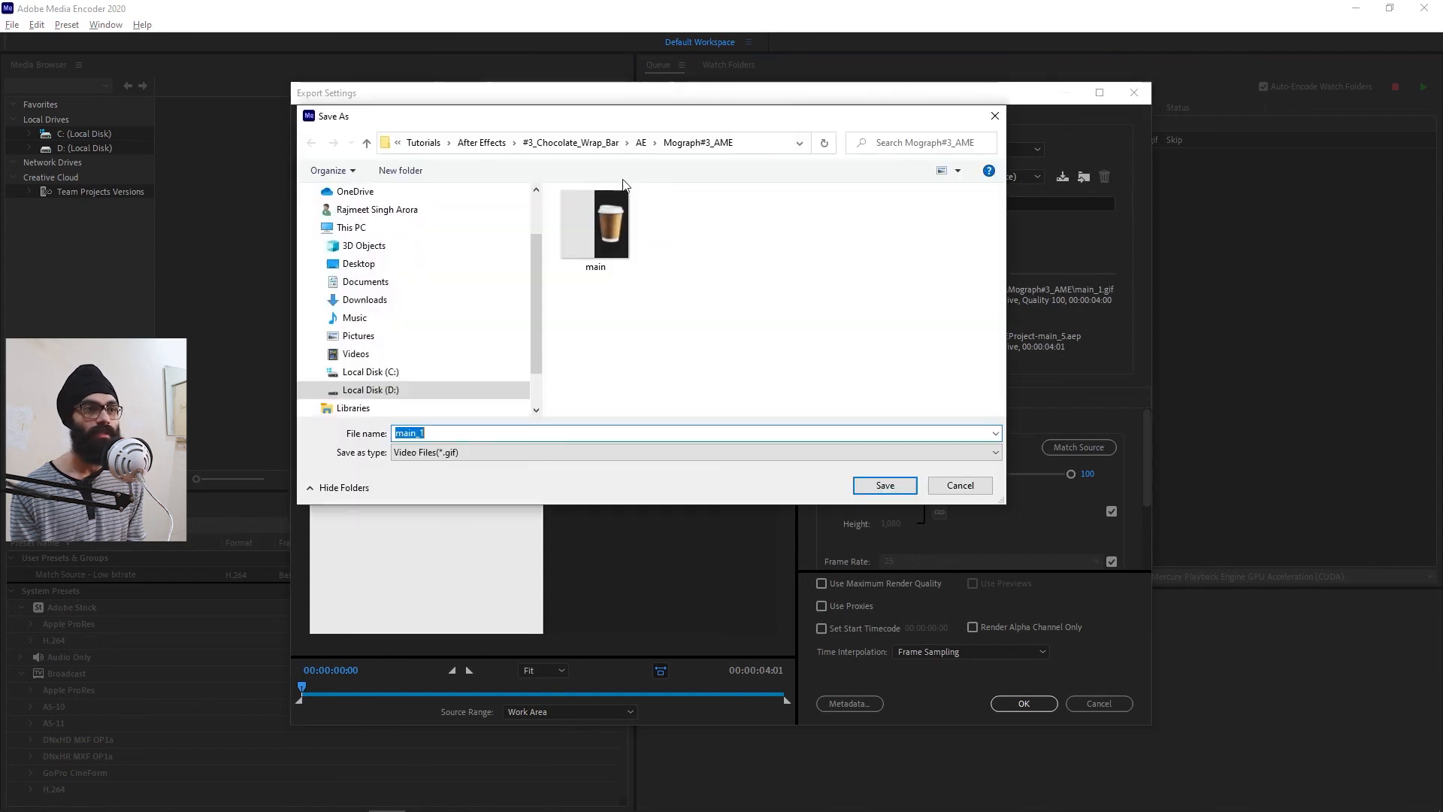
left_click(601, 144)
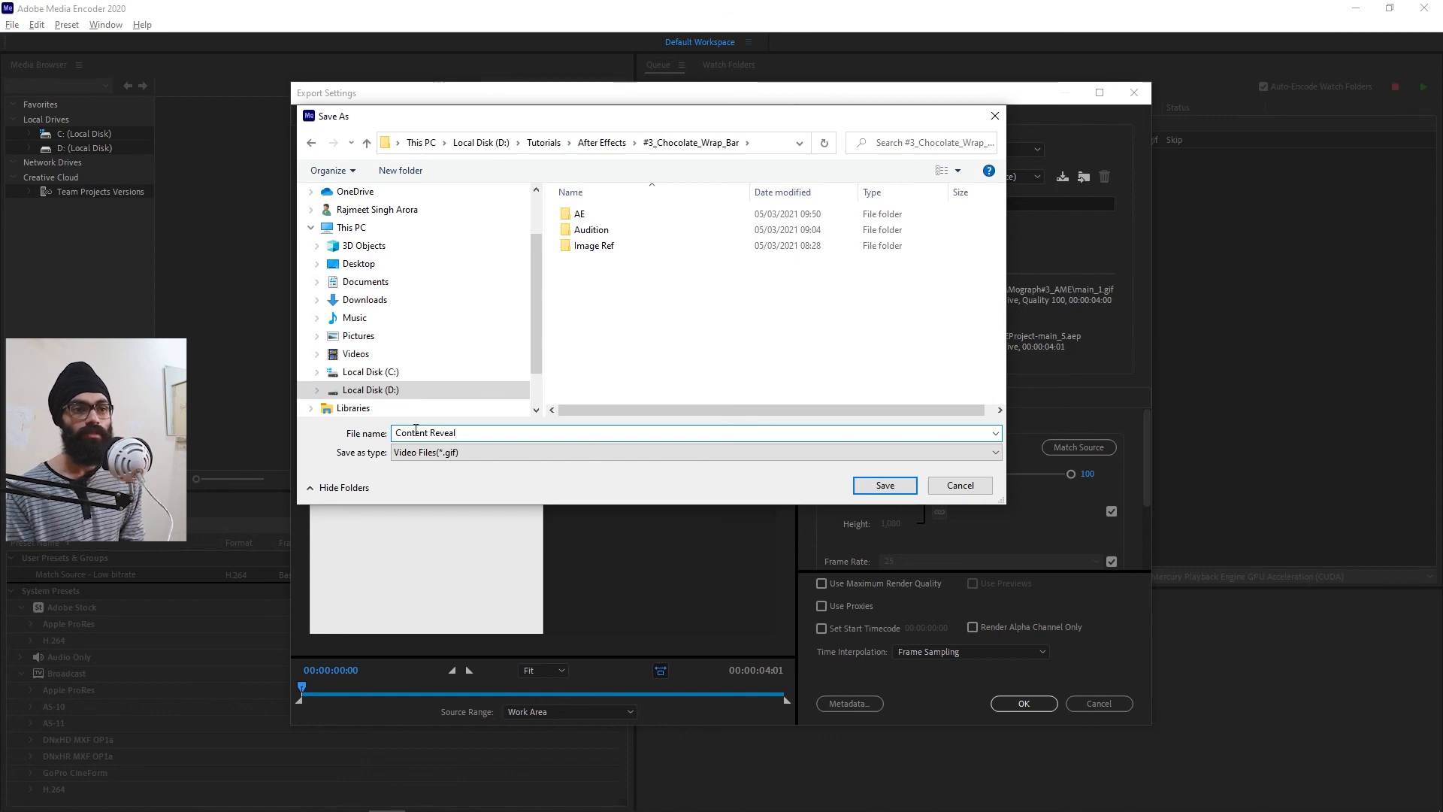
left_click(892, 489)
left_click(1024, 702)
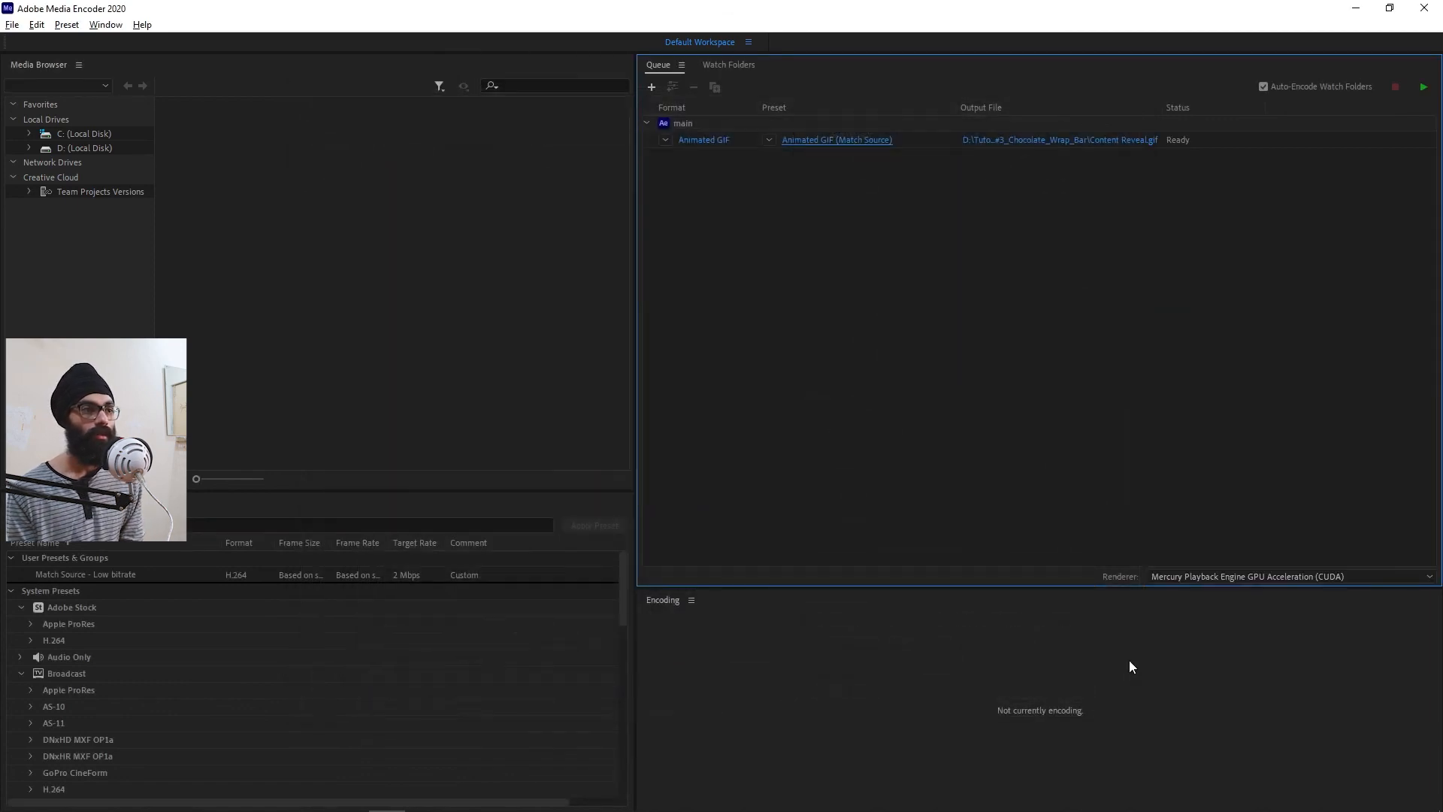
- Encode the queued GIF and open Content Reveal from its folder to view the looping result
left_click(1423, 86)
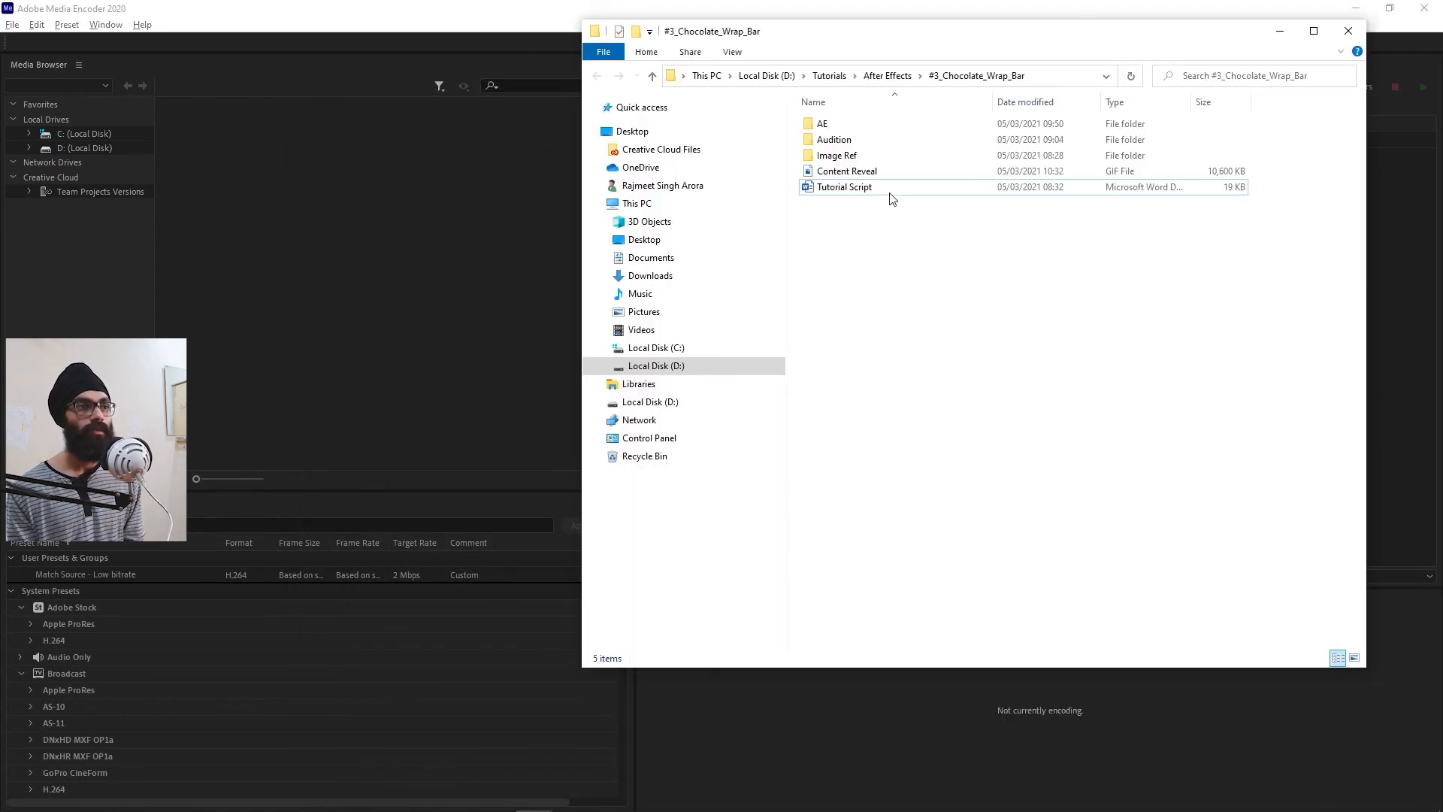
double_click(885, 178)
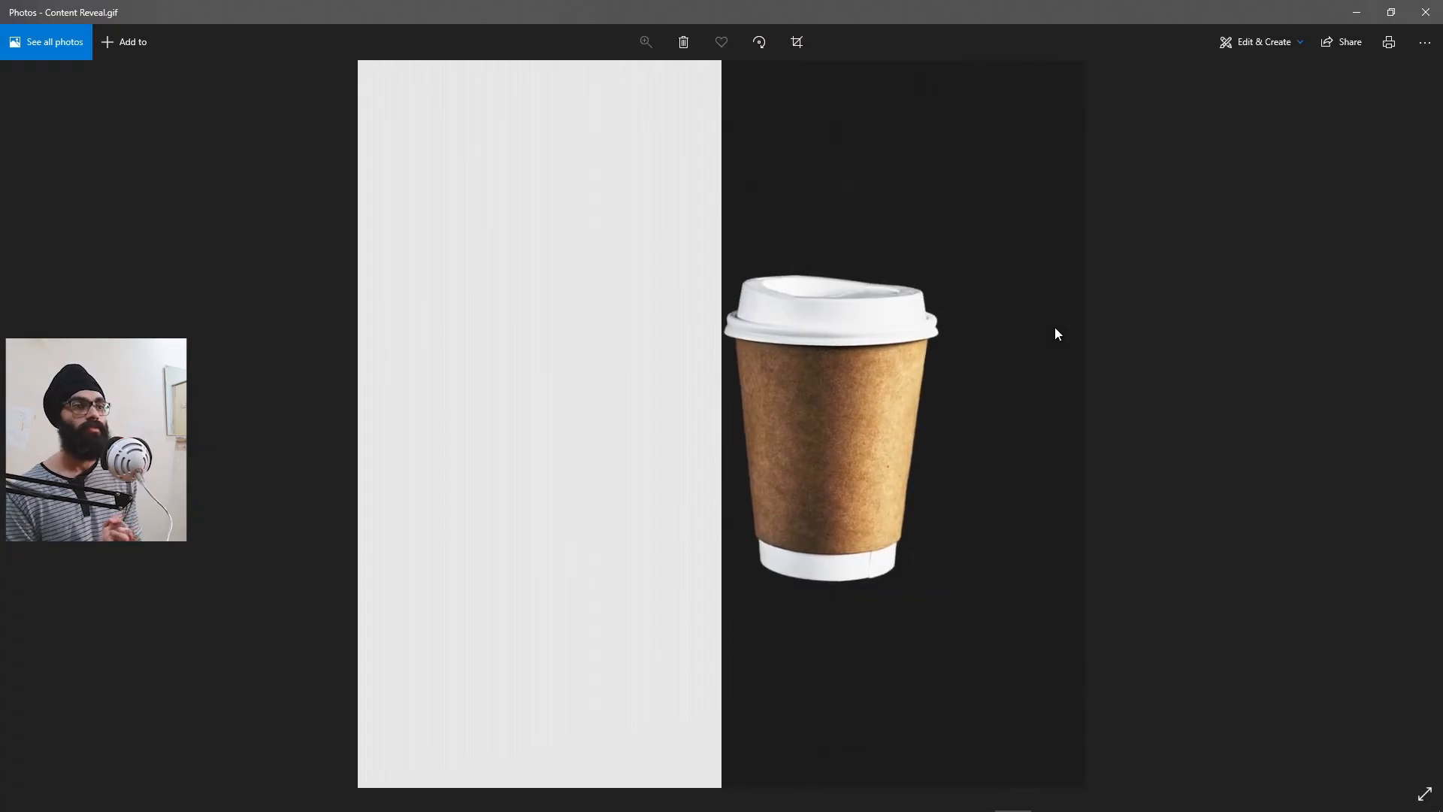